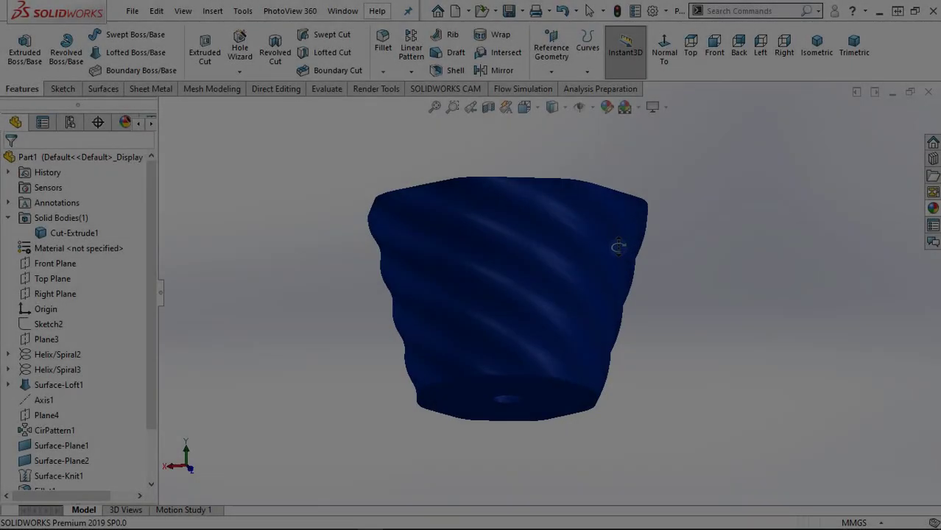
# Step: Orbit the finished twisted vase to a side view, then create a new blank part
pyautogui.moveTo(614, 248)
pyautogui.mouseDown(button='middle')
pyautogui.moveTo(516, 309)
pyautogui.moveTo(500, 396)
pyautogui.moveTo(399, 422)
pyautogui.moveTo(362, 359)
pyautogui.moveTo(357, 290)
pyautogui.moveTo(374, 152)
pyautogui.moveTo(392, 337)
pyautogui.moveTo(378, 382)
pyautogui.mouseUp(button='middle')
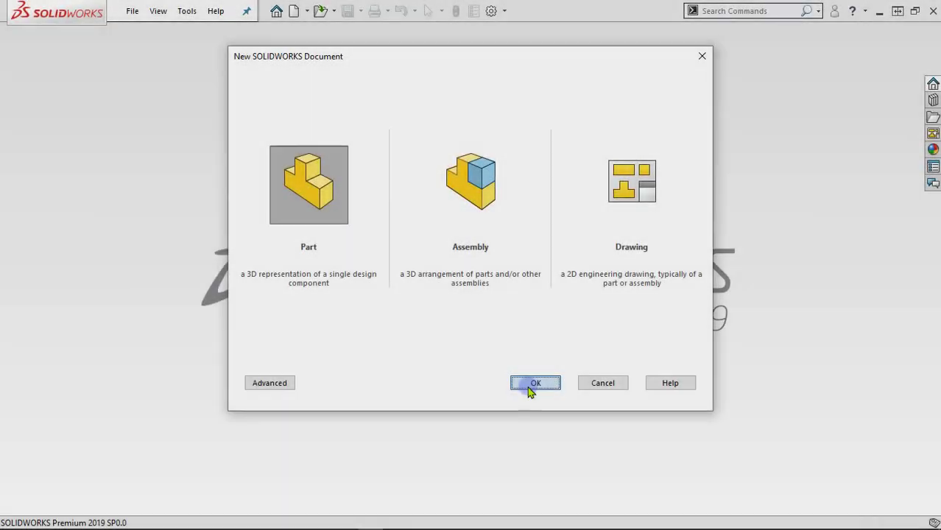
pyautogui.click(530, 383)
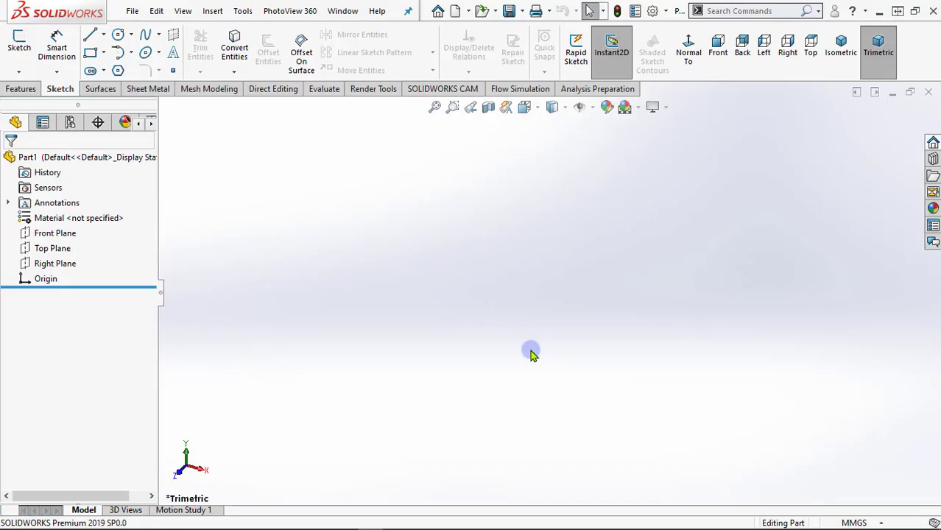
# Step: Start Sketch1 on the Top Plane and draw an 8-sided inscribed polygon centred on the origin
pyautogui.click(53, 251)
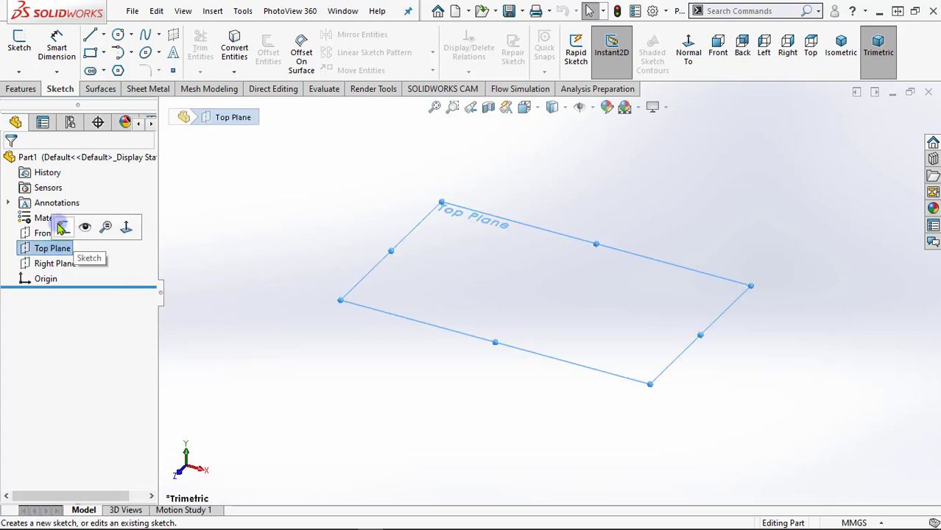
pyautogui.click(64, 227)
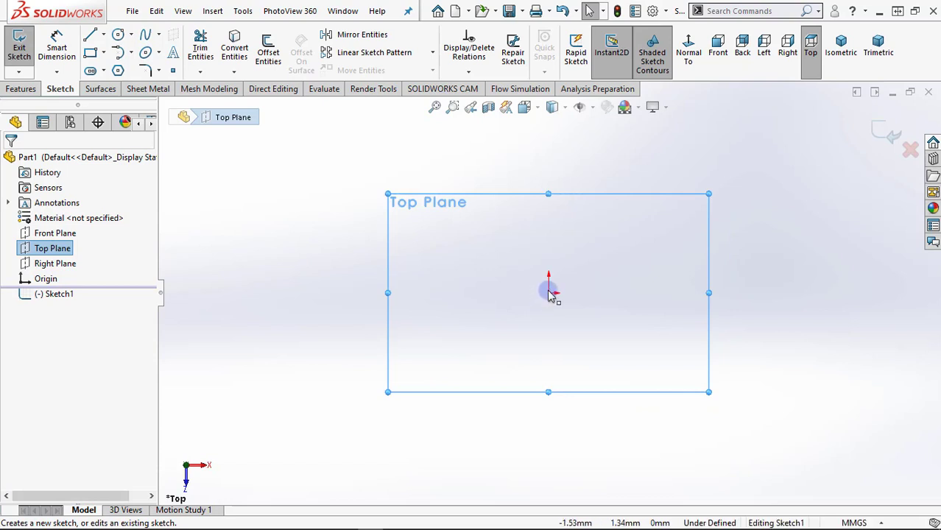
pyautogui.click(118, 70)
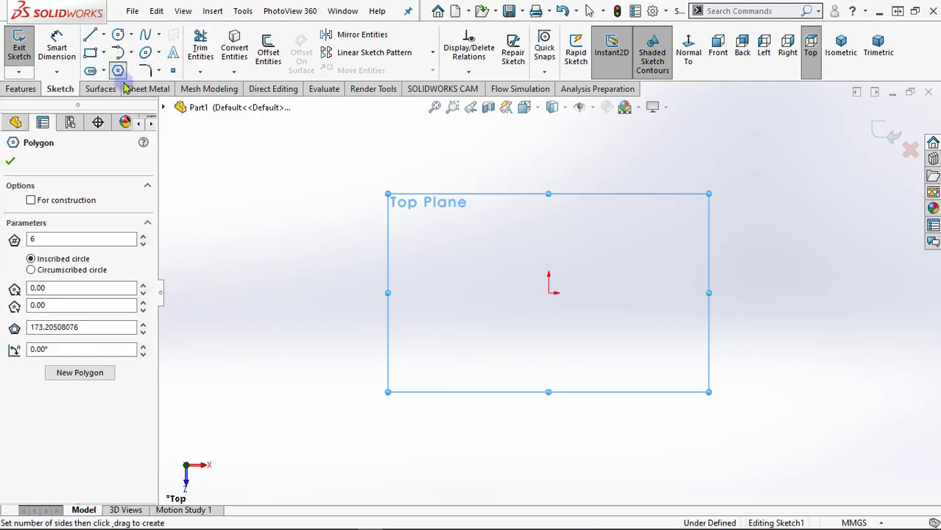
pyautogui.moveTo(62, 242); pyautogui.dragTo(15, 242)
pyautogui.write('8')
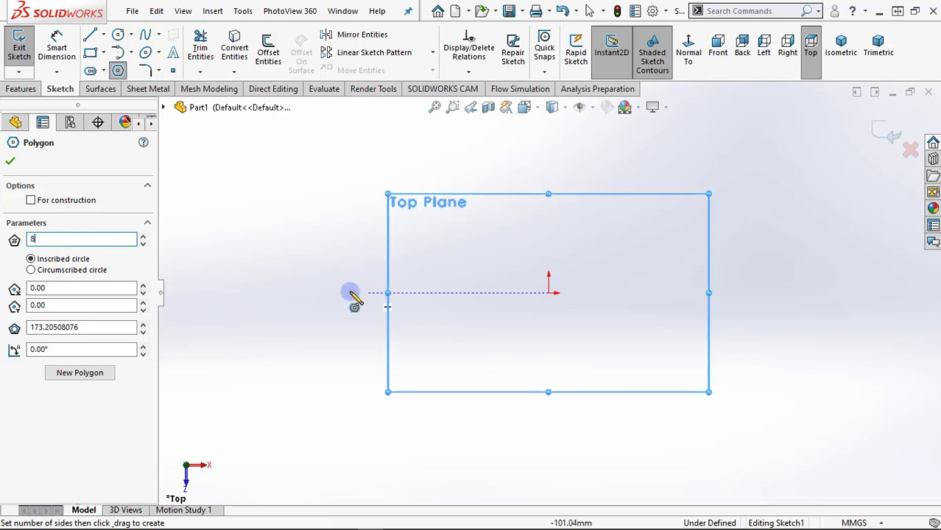
pyautogui.moveTo(551, 295); pyautogui.dragTo(618, 356)
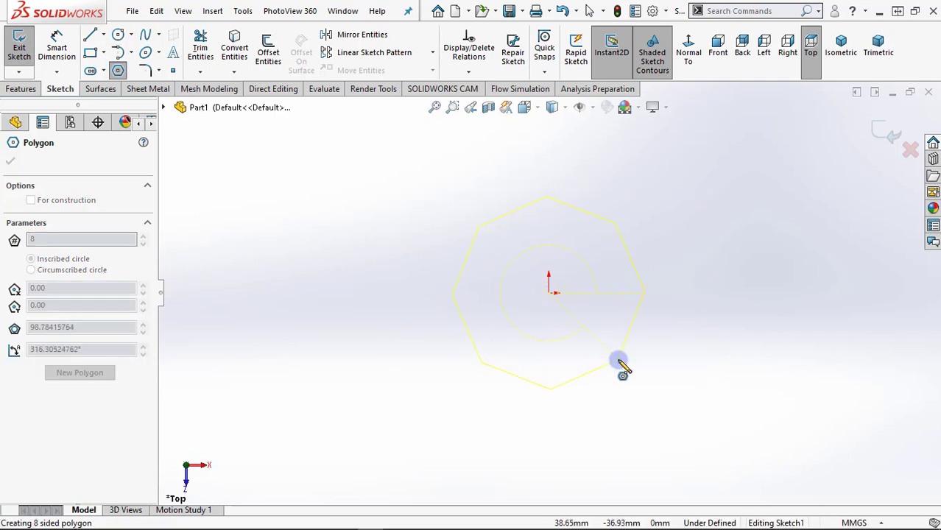
pyautogui.moveTo(620, 366); pyautogui.dragTo(621, 371)
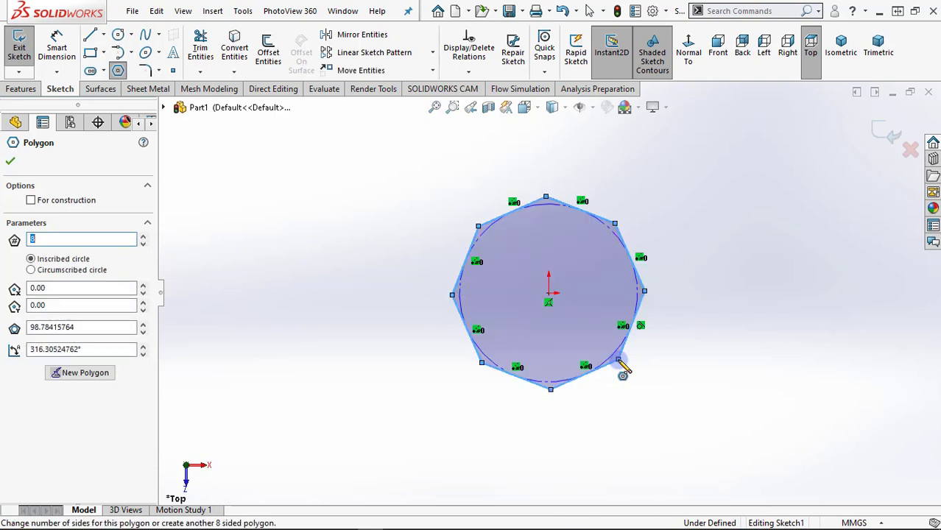
pyautogui.scroll(-1, 612, 331)
pyautogui.scroll(-1, 612, 331)
pyautogui.scroll(2, 589, 327)
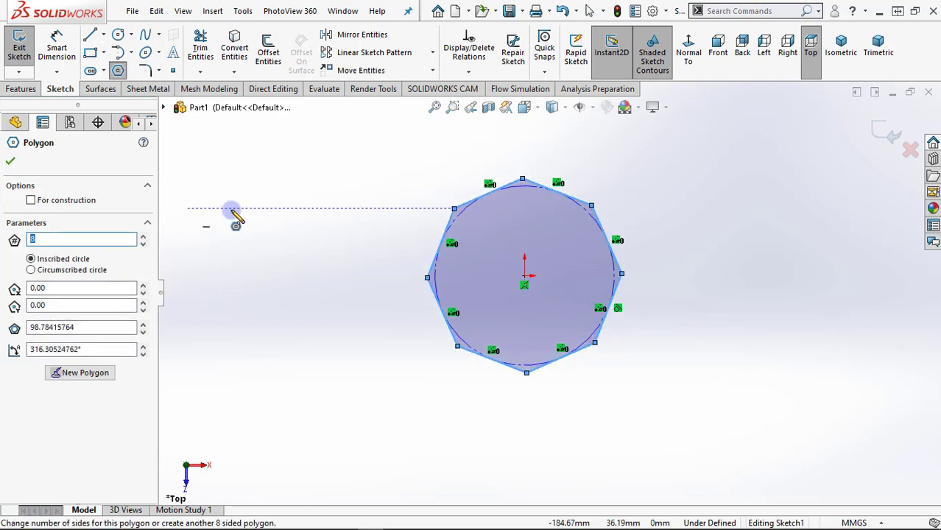
# Step: Dimension the octagon's two opposite parallel flats to 60 mm across
pyautogui.click(56, 48)
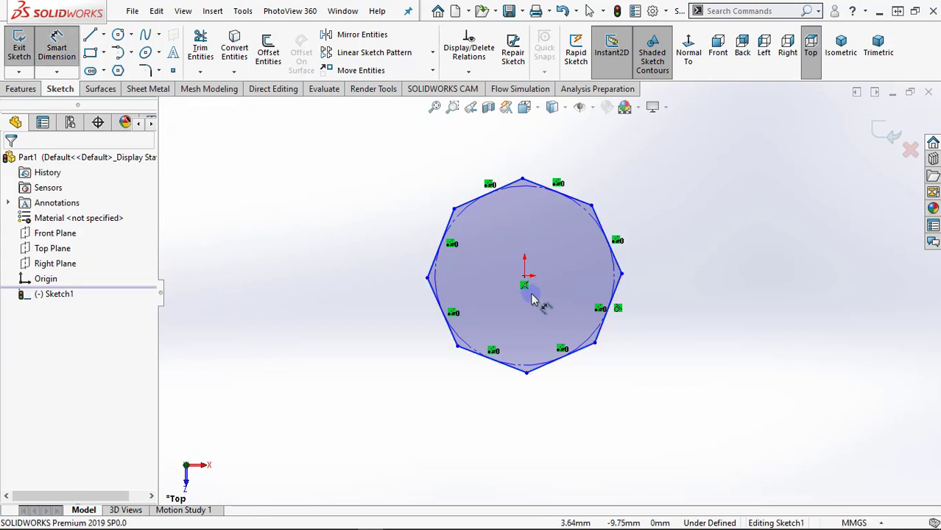
pyautogui.scroll(1, 563, 248)
pyautogui.scroll(-1, 556, 246)
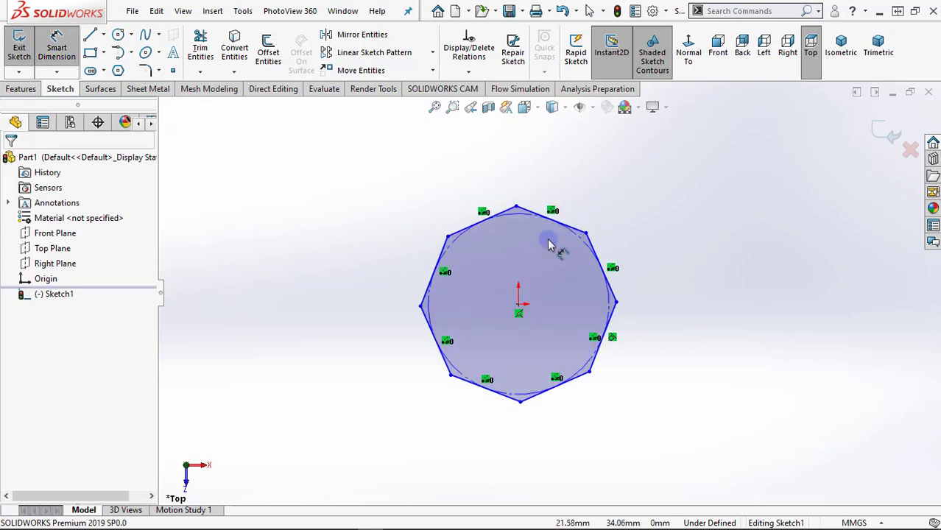
pyautogui.click(499, 217)
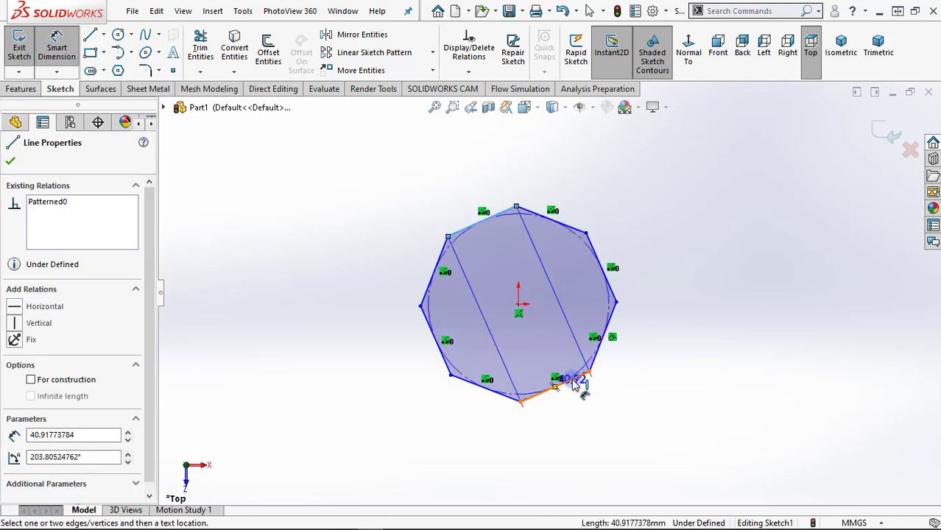
pyautogui.click(576, 377)
pyautogui.click(678, 242)
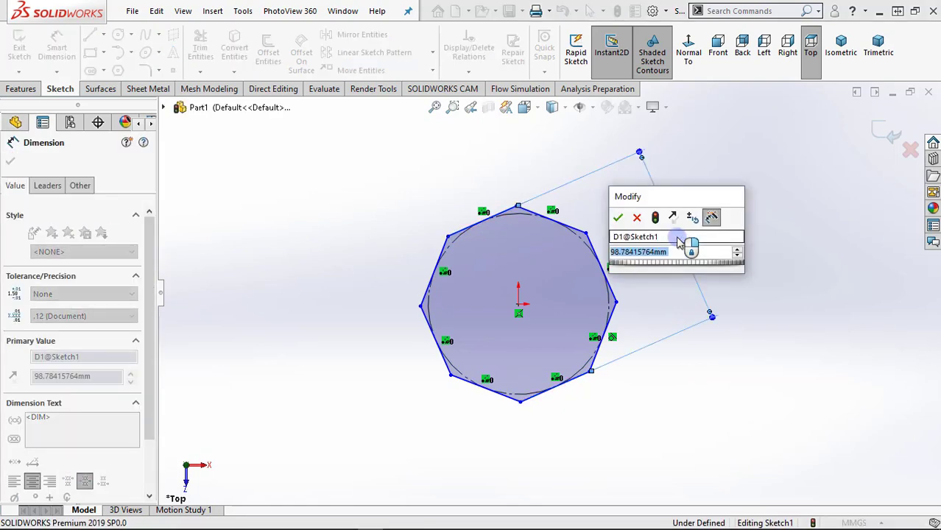
pyautogui.write('60')
pyautogui.press('Return')
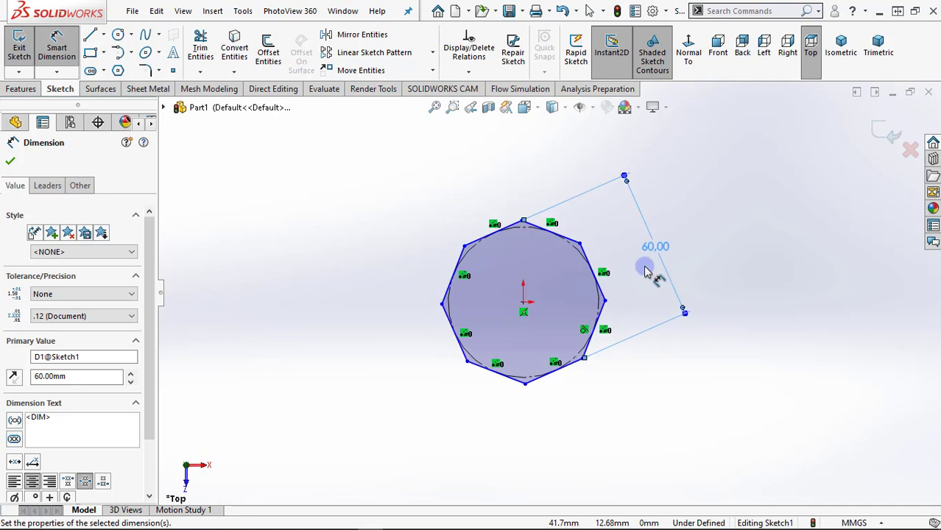
pyautogui.rightClick(385, 179)
pyautogui.click(411, 226)
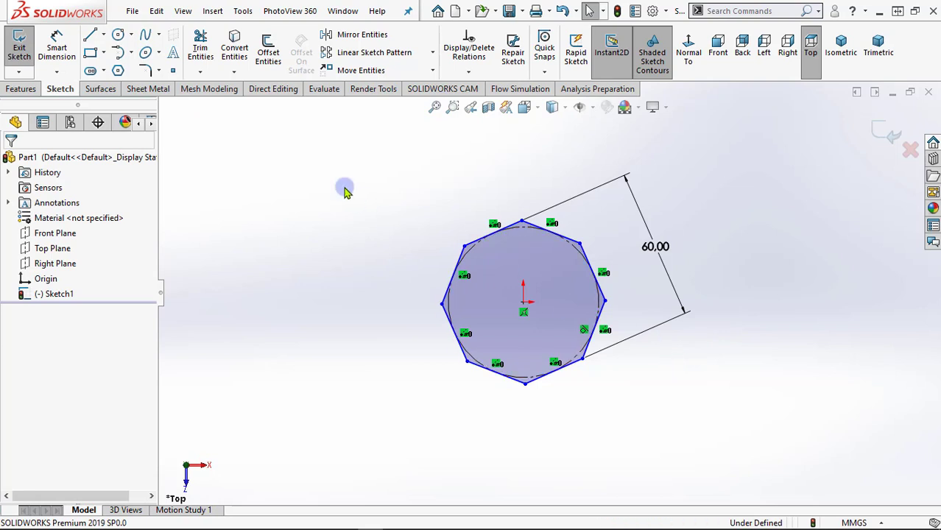
# Step: Draw a centreline from the origin to the octagon's right corner and make it horizontal
pyautogui.click(104, 35)
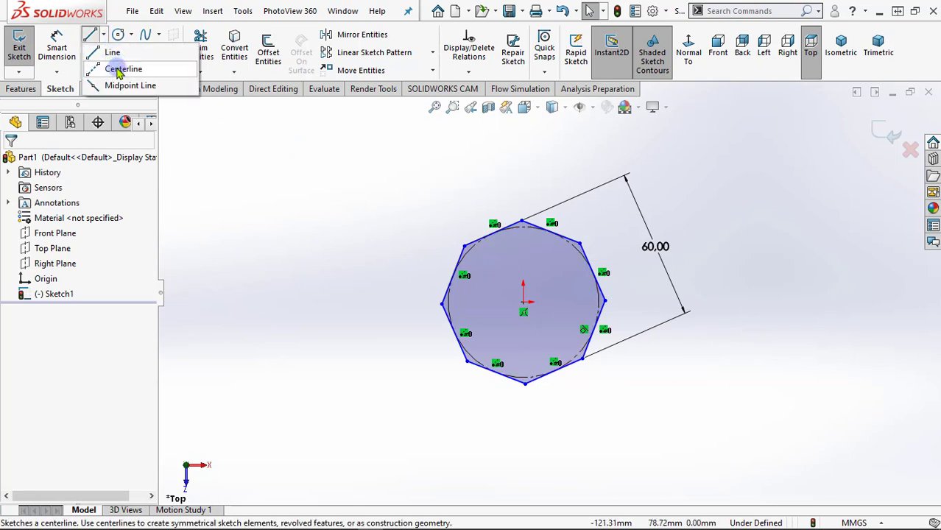
pyautogui.click(116, 67)
pyautogui.scroll(-1, 583, 324)
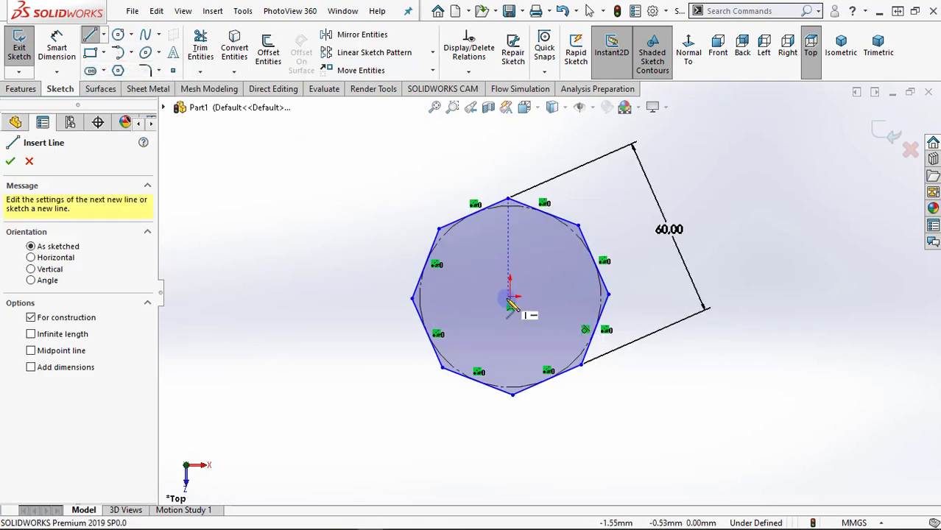
pyautogui.click(509, 297)
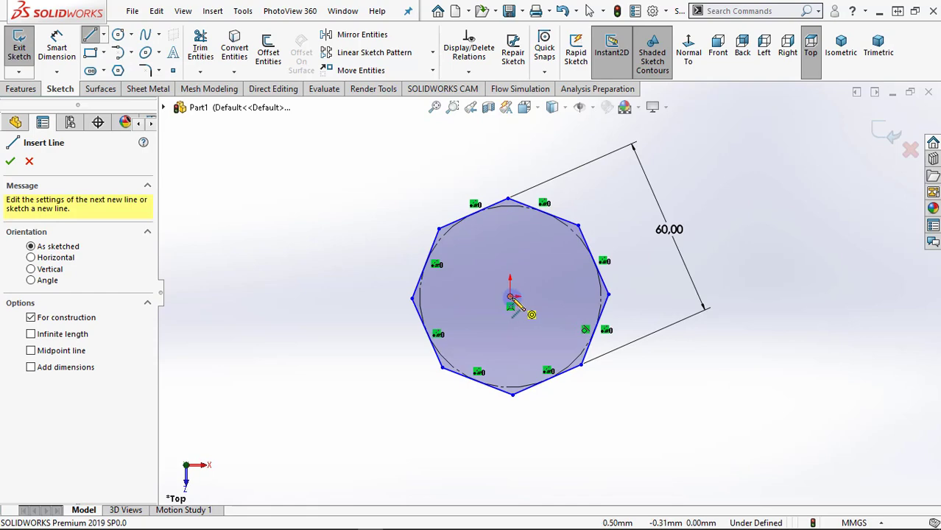
pyautogui.click(608, 295)
pyautogui.press('Escape')
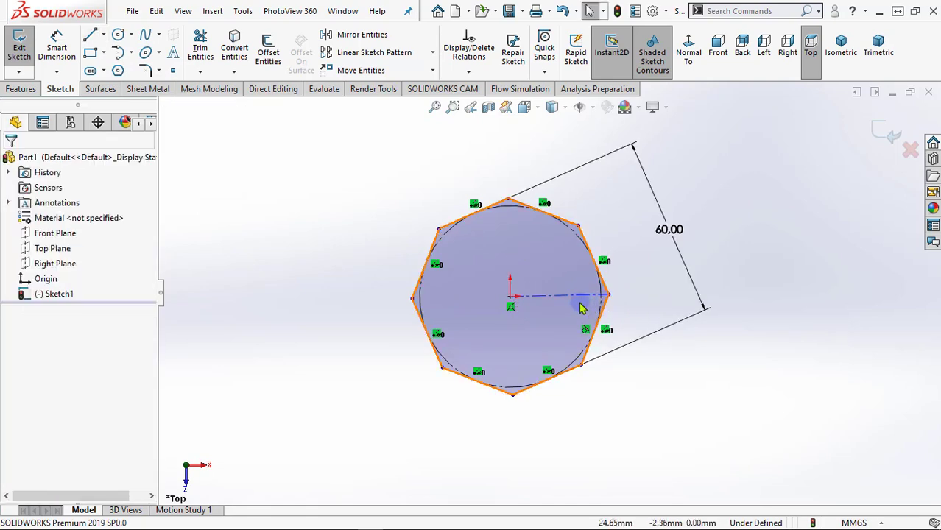
pyautogui.click(571, 297)
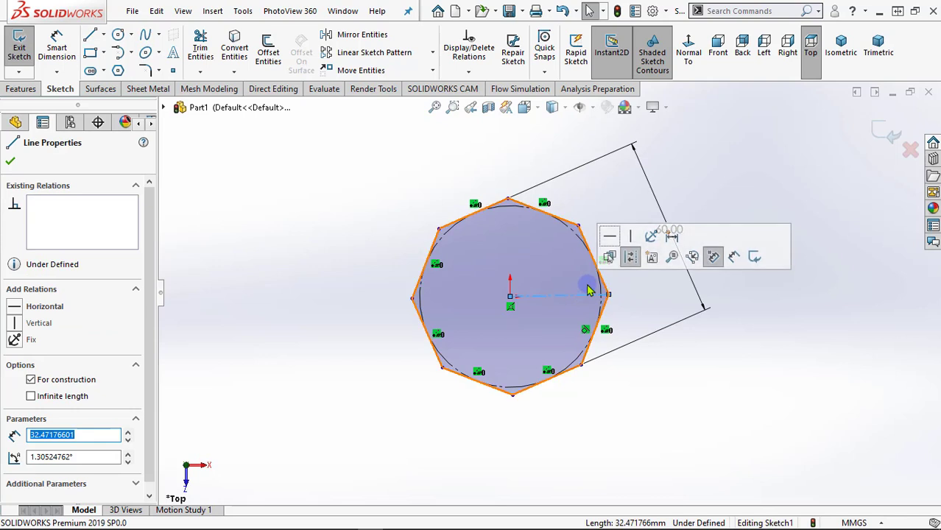
pyautogui.click(610, 239)
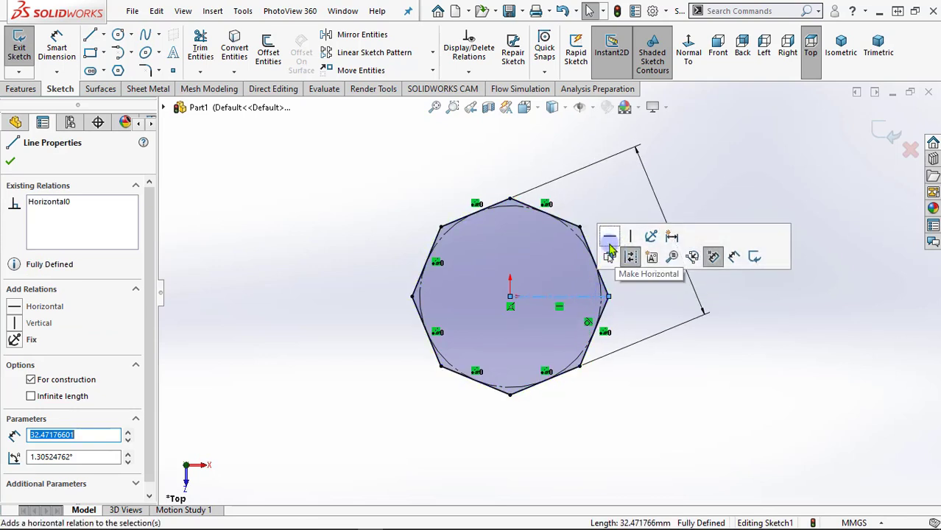
pyautogui.click(669, 377)
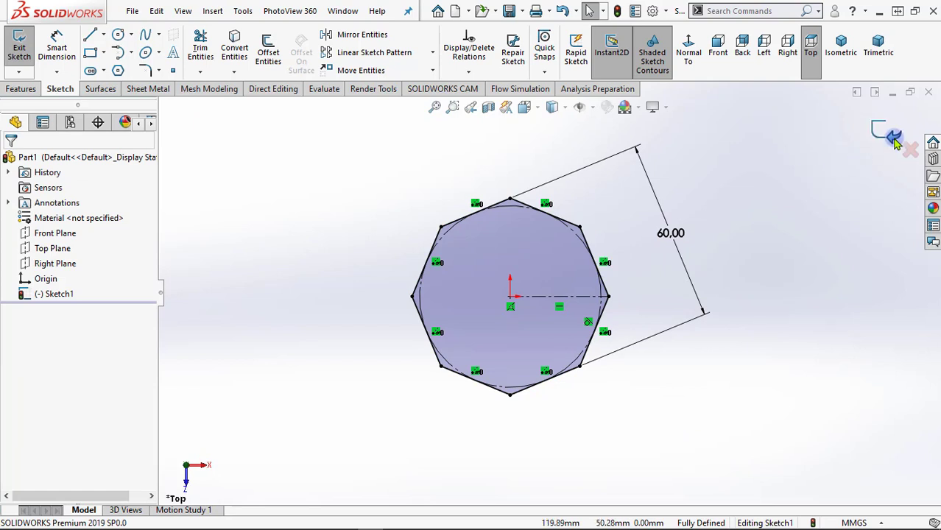
# Step: Exit the fully defined Sketch1 and tilt the view to check it
pyautogui.click(887, 134)
pyautogui.moveTo(577, 367); pyautogui.dragTo(571, 260, button='middle')
pyautogui.click(589, 10)
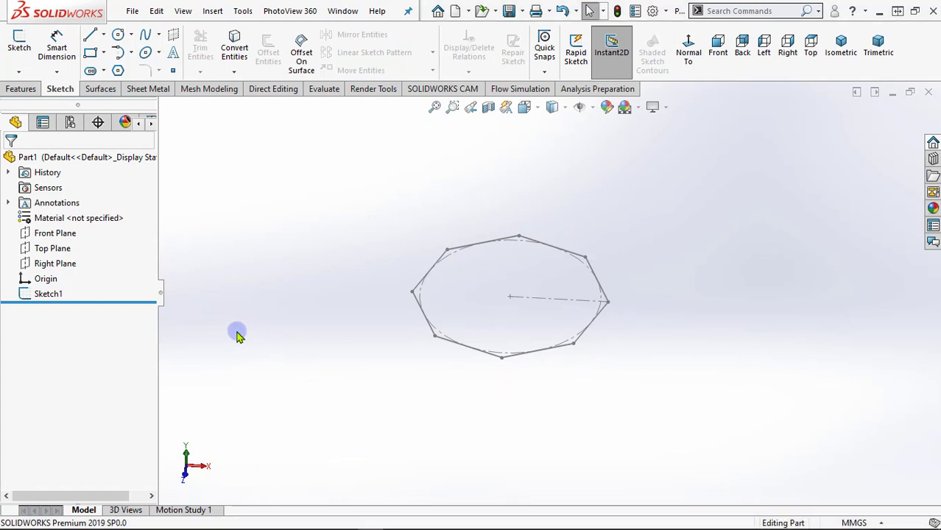
# Step: Start Sketch2 on the Front Plane
pyautogui.click(63, 236)
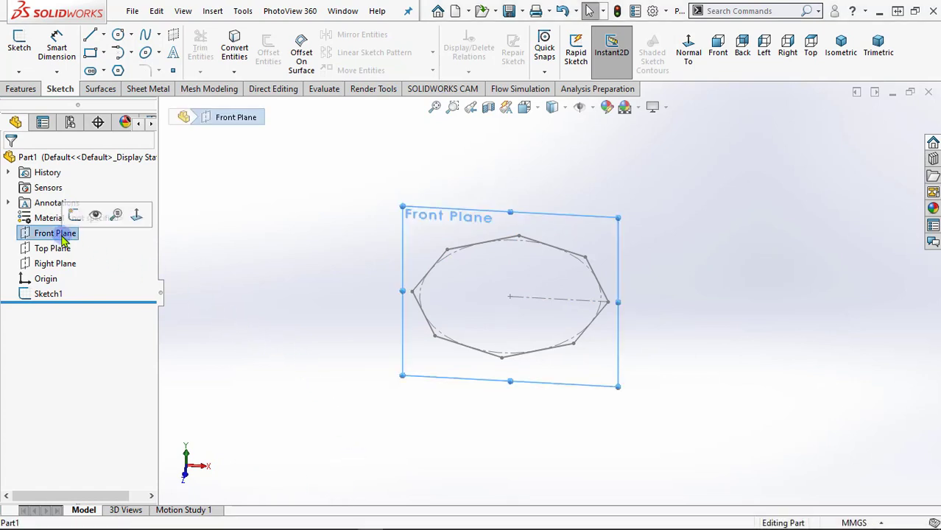
pyautogui.click(72, 215)
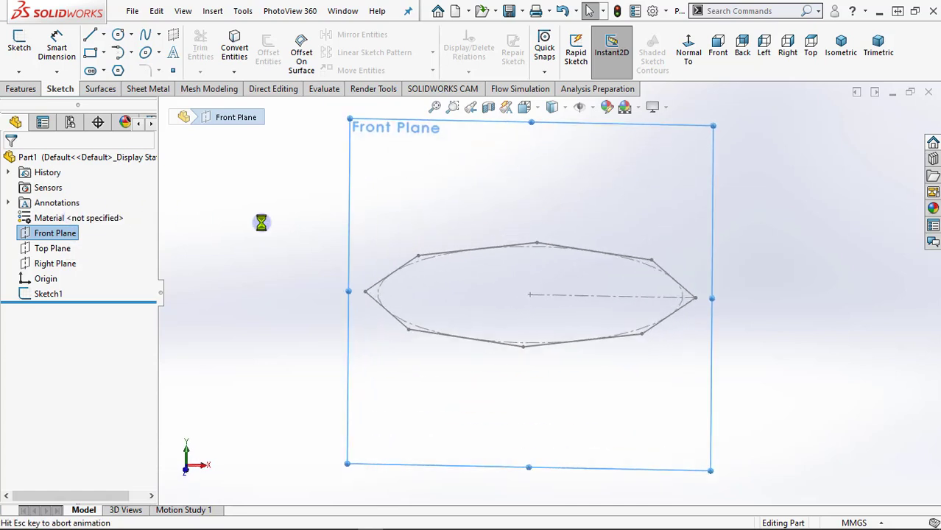
pyautogui.scroll(-1, 589, 274)
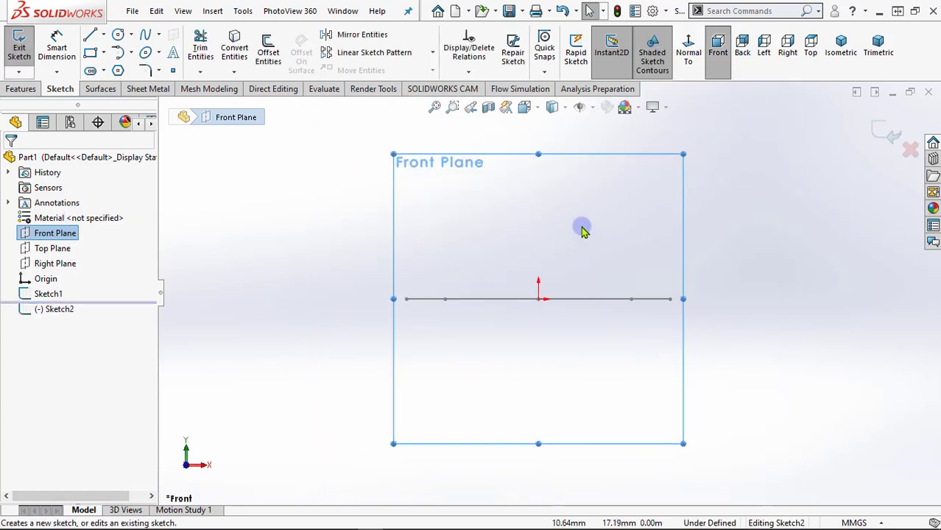
pyautogui.scroll(3, 581, 228)
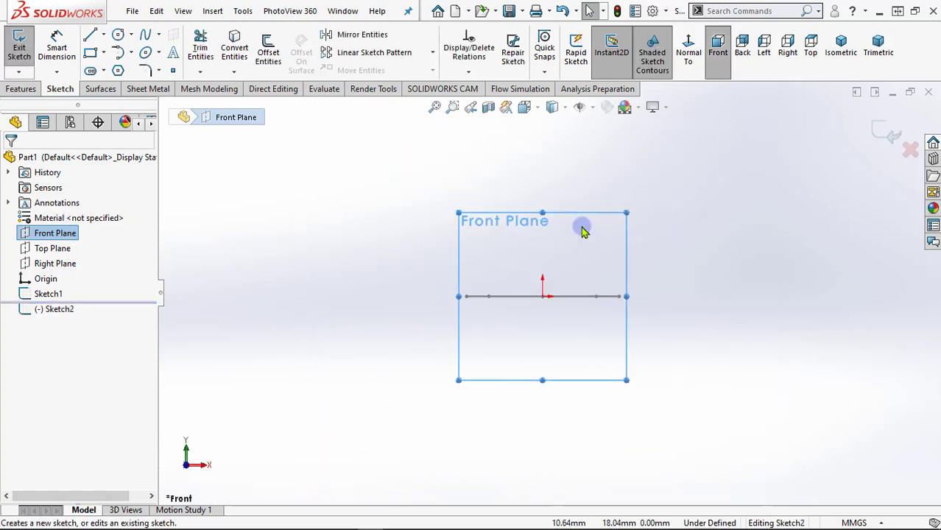
# Step: Draw a vertical construction centreline straight up from the origin as the vase axis
pyautogui.click(105, 36)
pyautogui.click(121, 67)
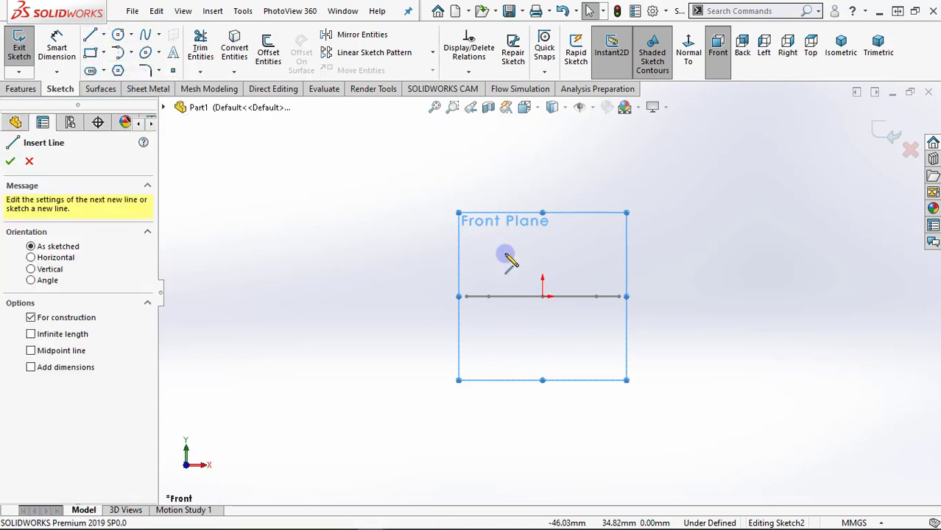
pyautogui.click(542, 295)
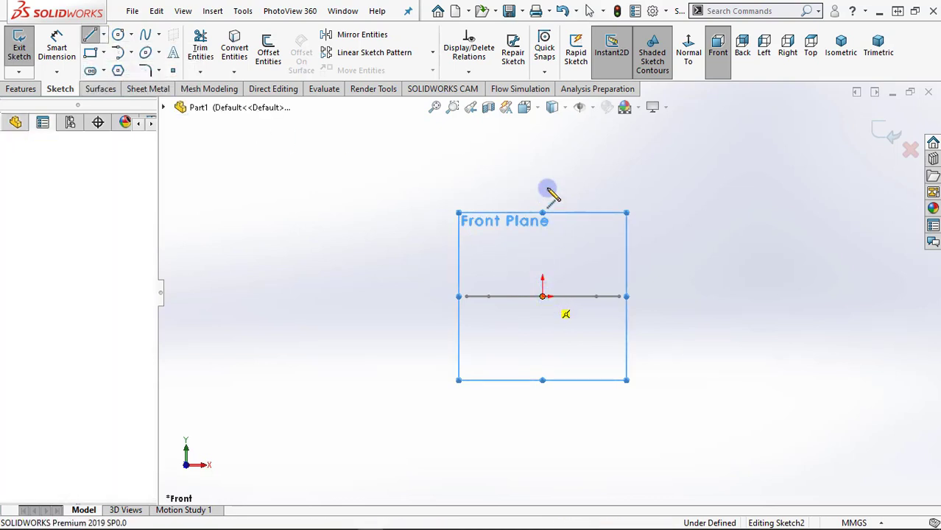
pyautogui.click(543, 126)
pyautogui.scroll(-2, 557, 160)
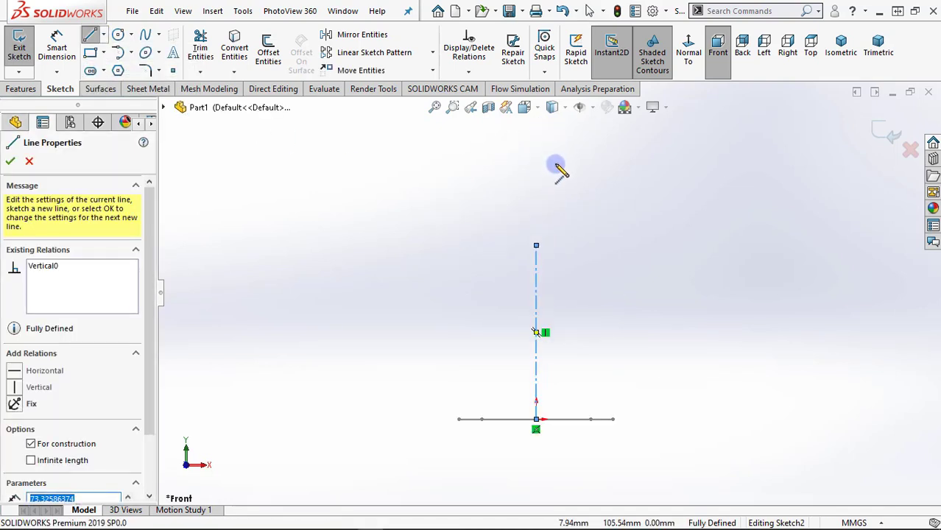
pyautogui.scroll(-1, 589, 375)
pyautogui.scroll(-1, 589, 375)
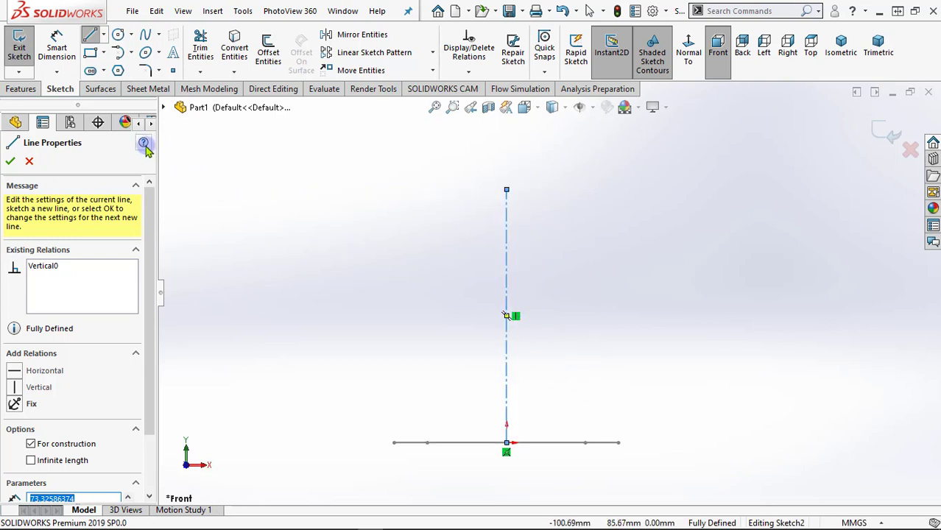
# Step: Draw a line about 75 mm long rising up-right from the octagon's right corner
pyautogui.click(103, 34)
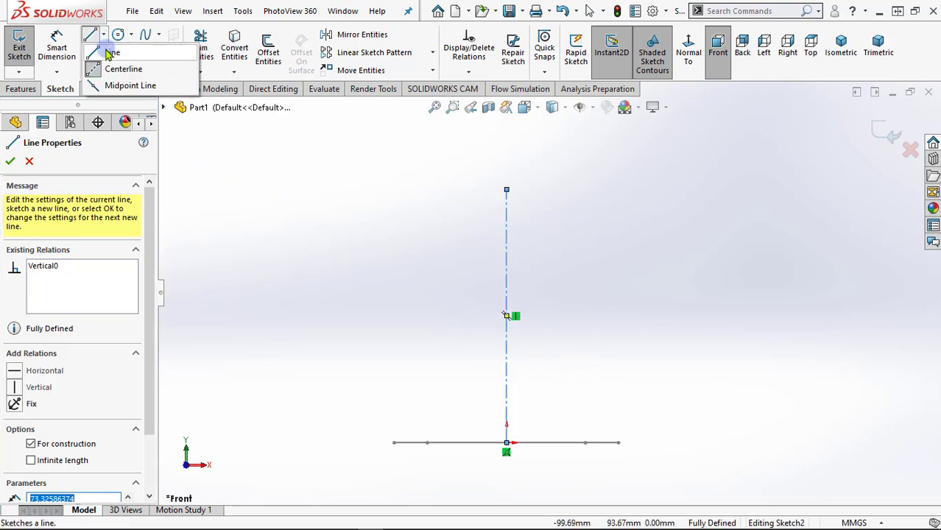
pyautogui.click(110, 69)
pyautogui.scroll(1, 495, 361)
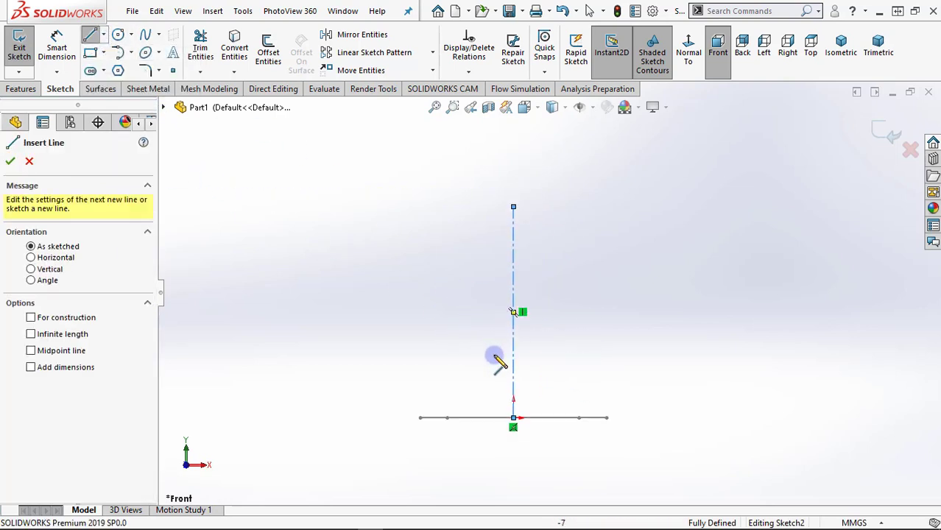
pyautogui.click(606, 417)
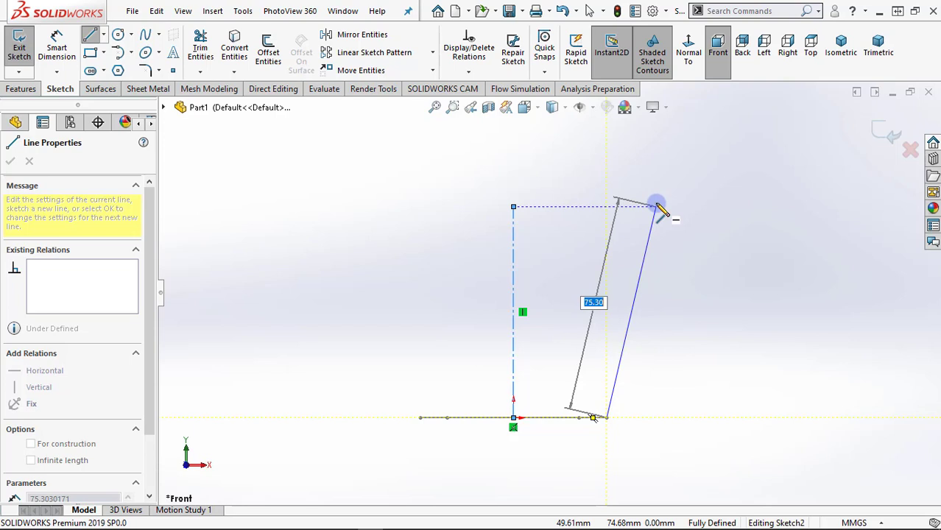
pyautogui.click(657, 206)
pyautogui.rightClick(657, 208)
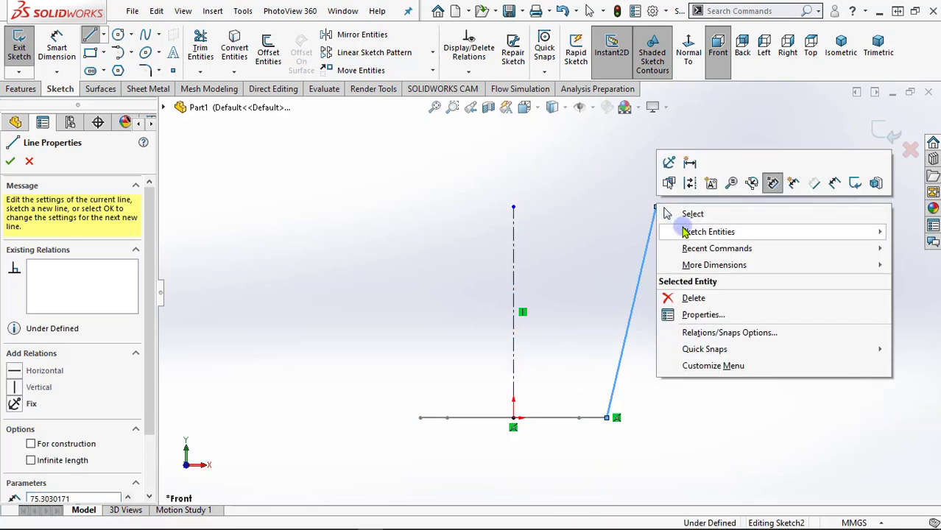
pyautogui.click(684, 219)
pyautogui.hotkey('ctrl', '1')
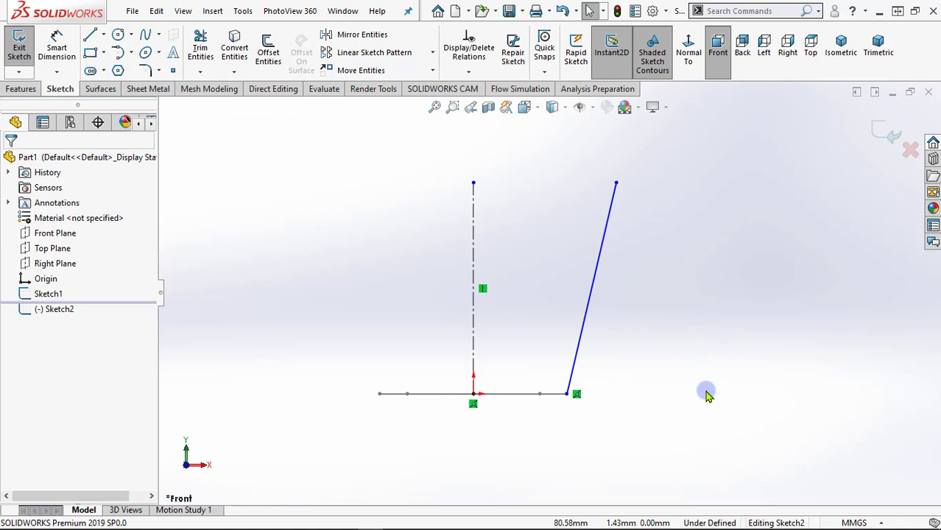
pyautogui.click(56, 44)
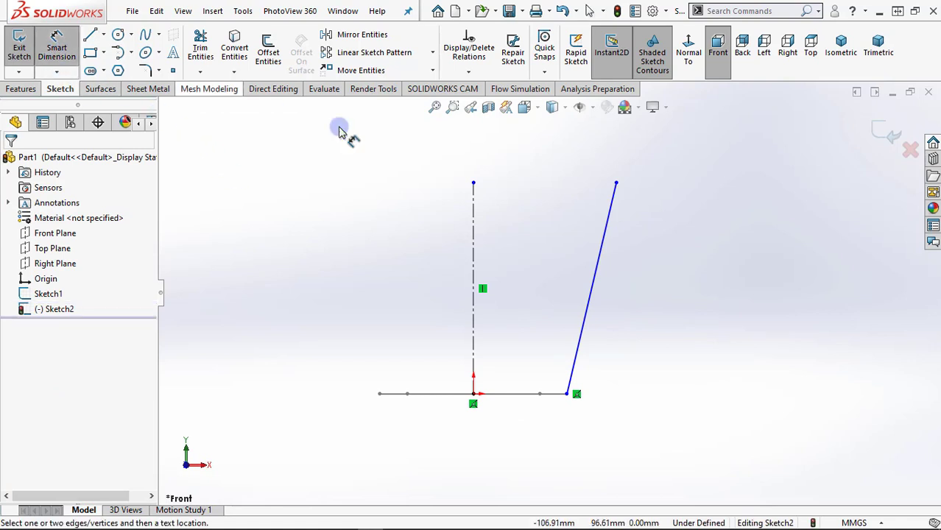
# Step: Dimension the slanted line at 15° from the centreline and 65 mm tall
pyautogui.click(475, 262)
pyautogui.click(589, 290)
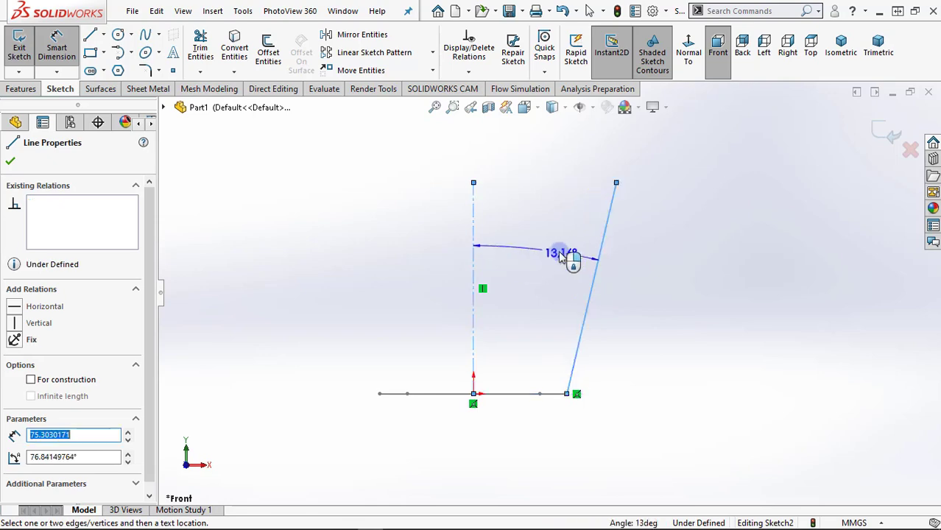
pyautogui.click(553, 255)
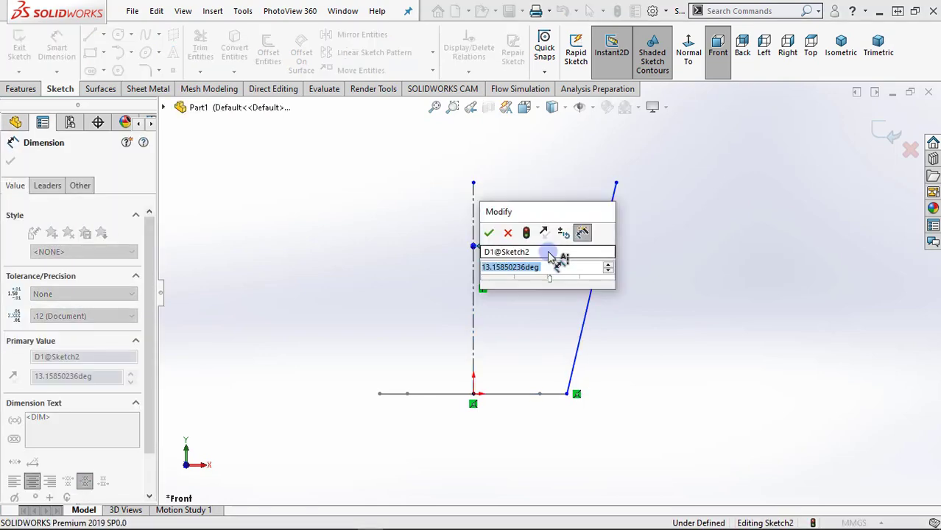
pyautogui.click(489, 233)
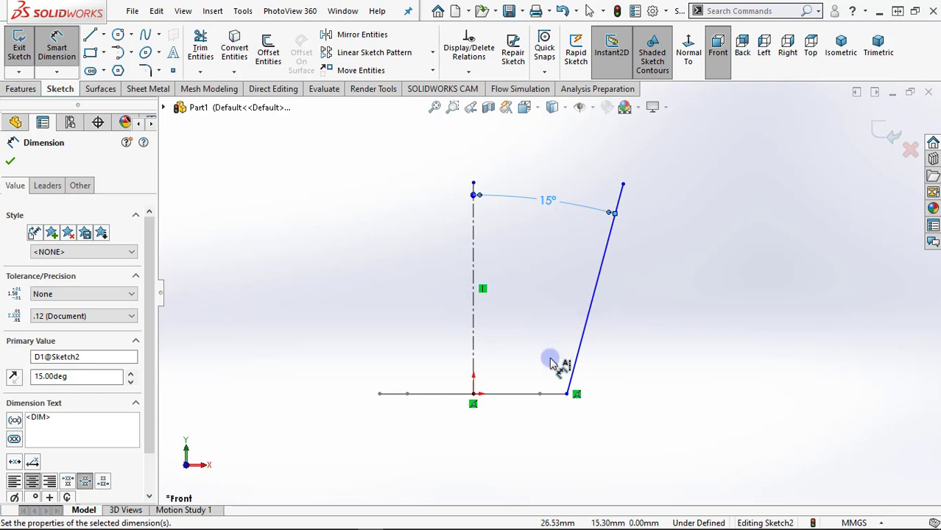
pyautogui.click(567, 394)
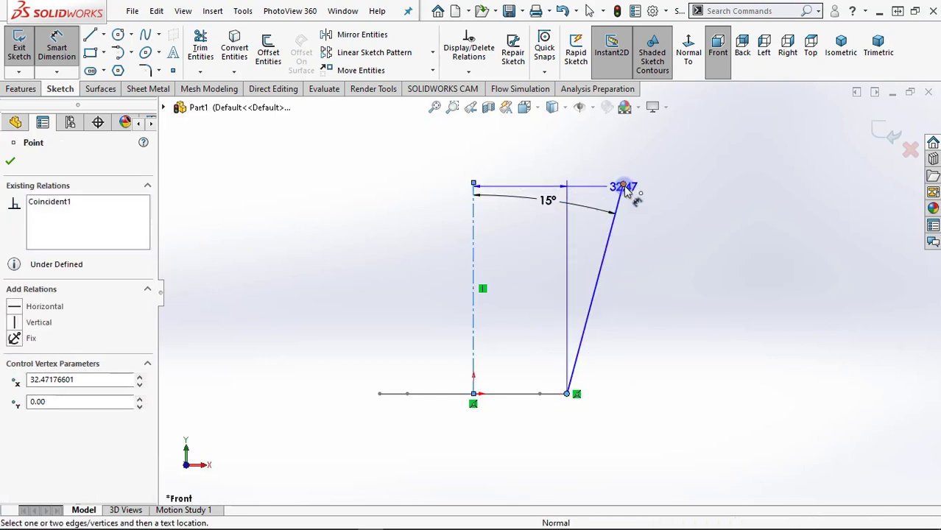
pyautogui.click(624, 184)
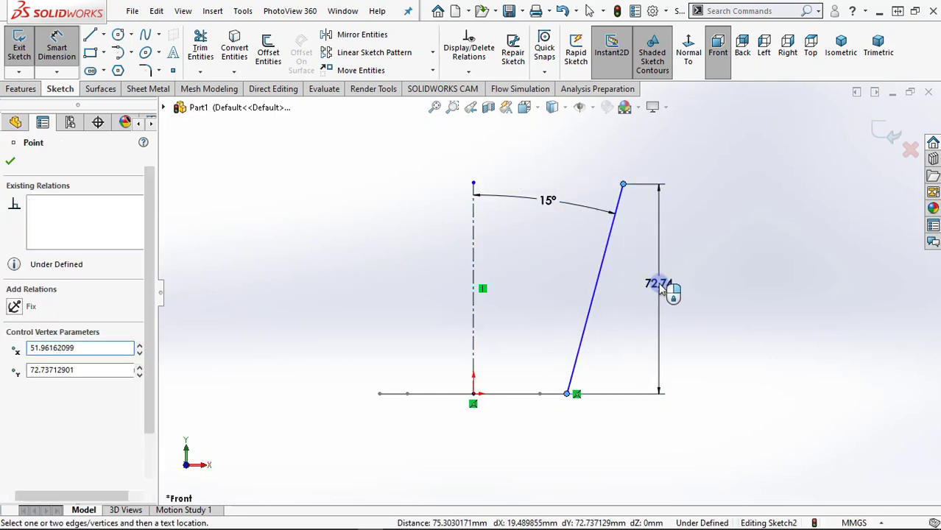
pyautogui.click(672, 288)
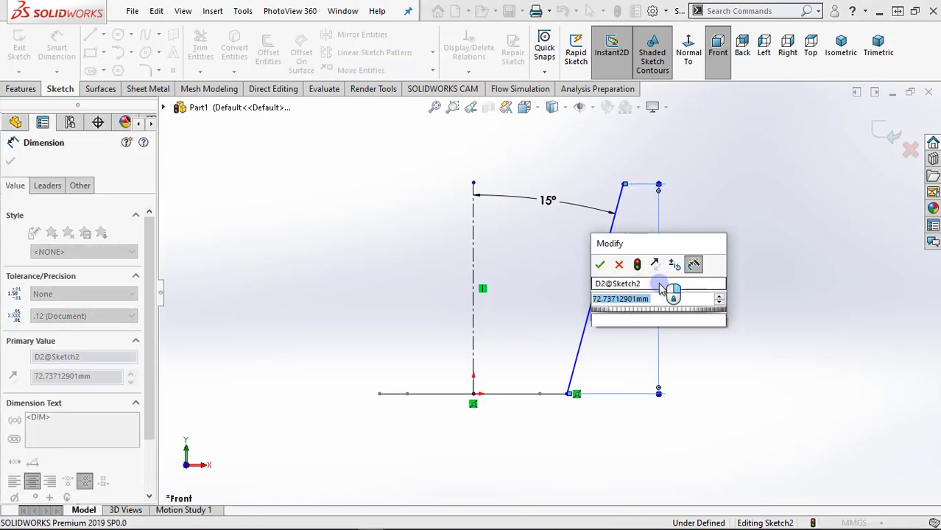
pyautogui.write('80')
pyautogui.click(600, 264)
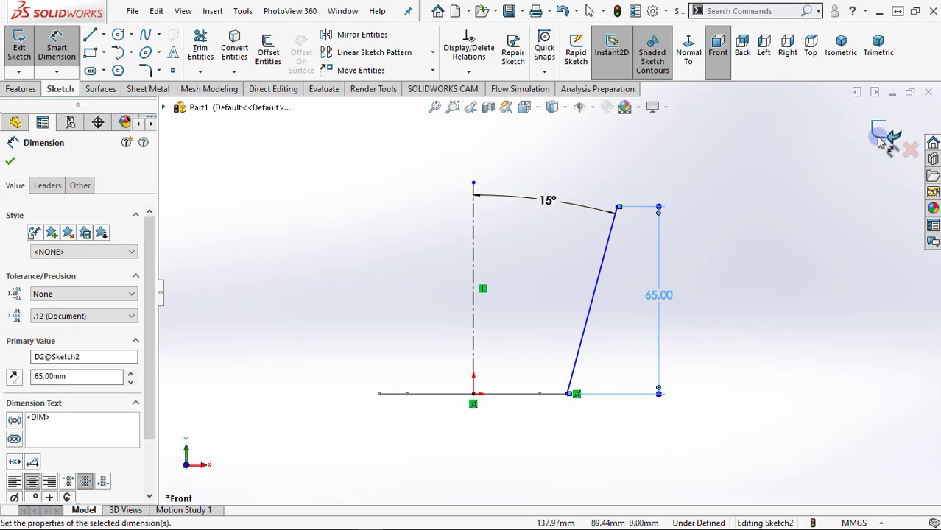
# Step: Exit Sketch2, orbit to a 3D view, and show Sketch2 again
pyautogui.click(889, 135)
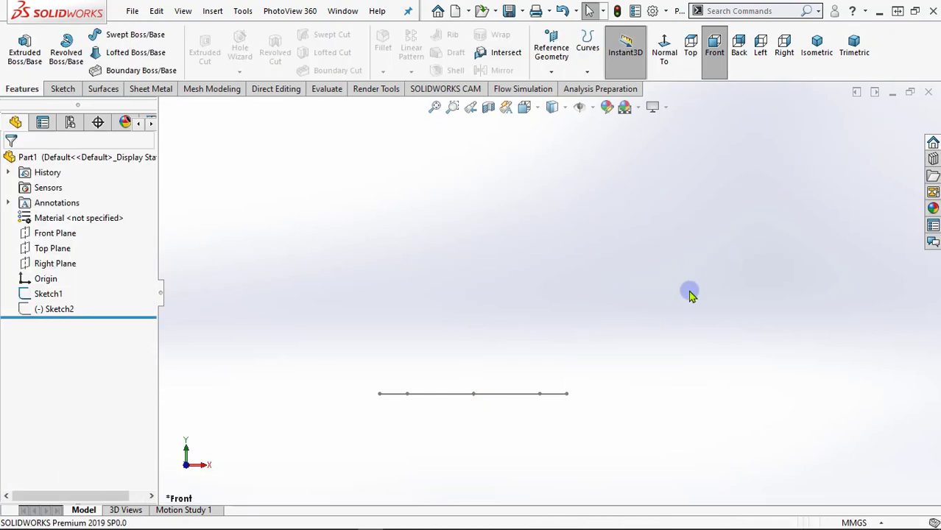
pyautogui.moveTo(690, 294)
pyautogui.mouseDown(button='middle')
pyautogui.moveTo(687, 336)
pyautogui.moveTo(661, 293)
pyautogui.mouseUp(button='middle')
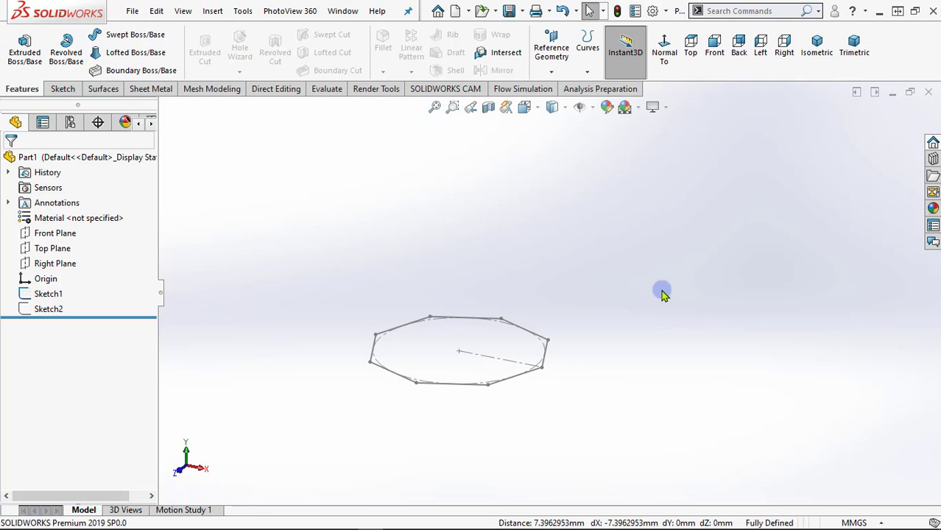
pyautogui.click(44, 309)
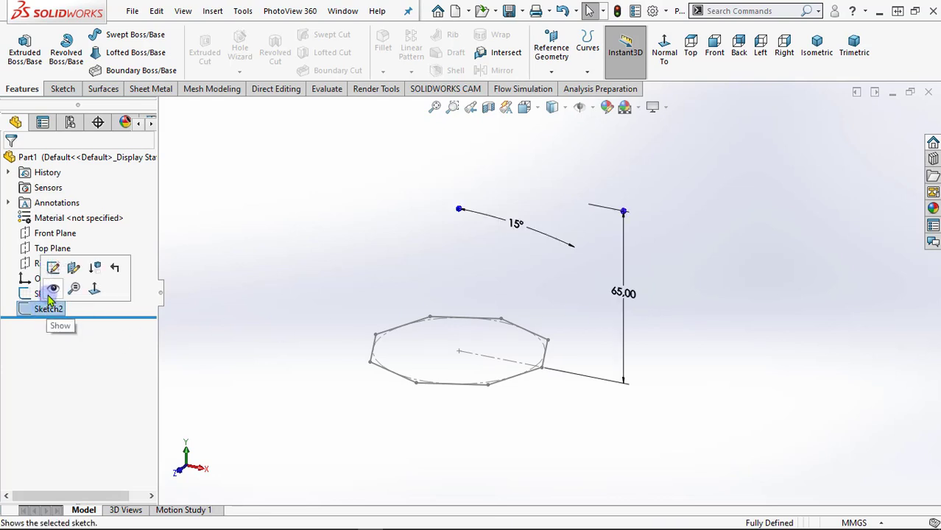
pyautogui.click(52, 291)
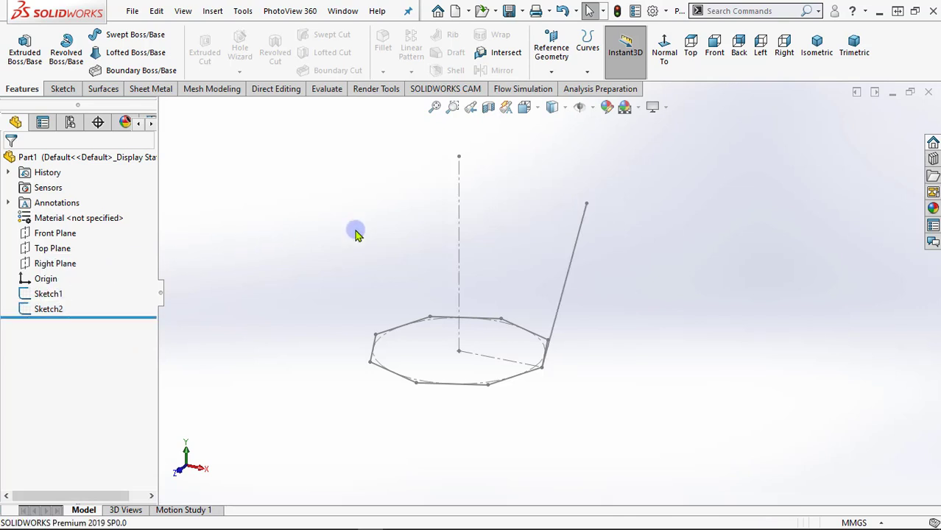
# Step: Create Plane3 parallel to the Top Plane through the slanted line's top endpoint, 65 mm up
pyautogui.click(551, 71)
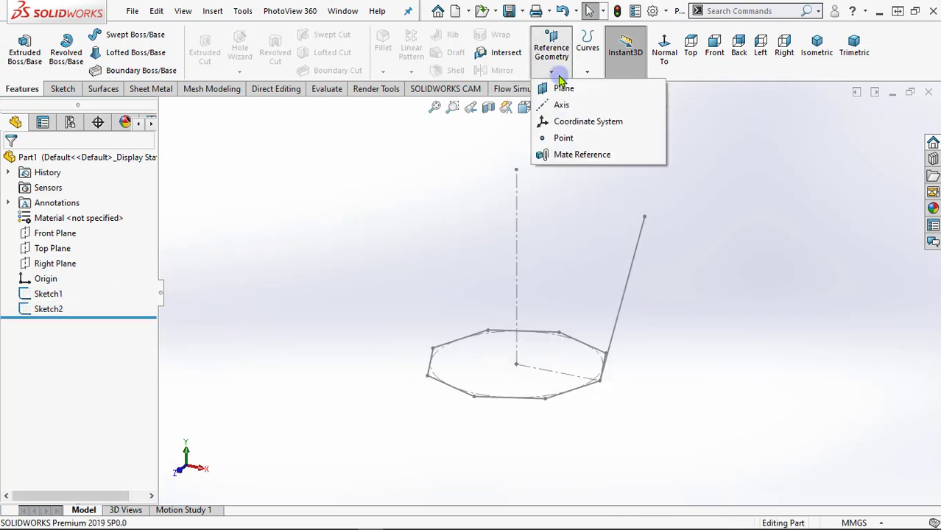
pyautogui.click(564, 89)
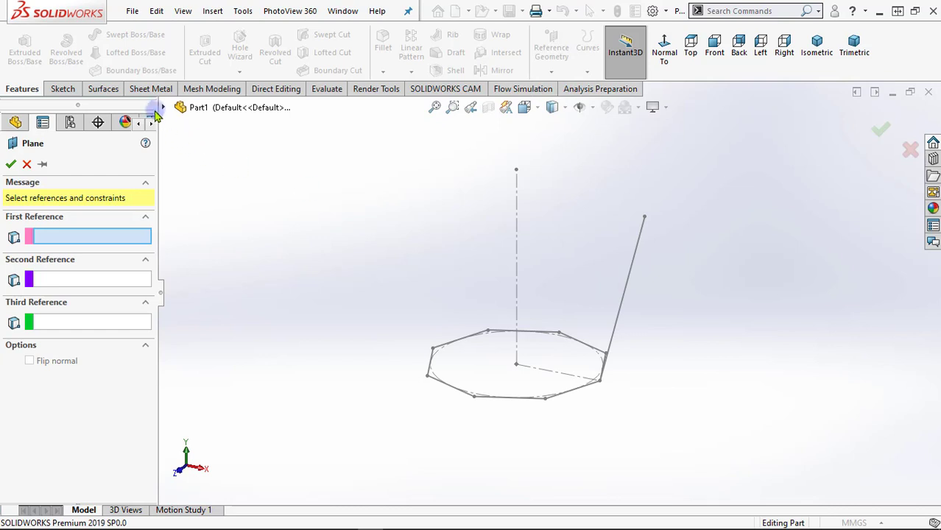
pyautogui.click(164, 108)
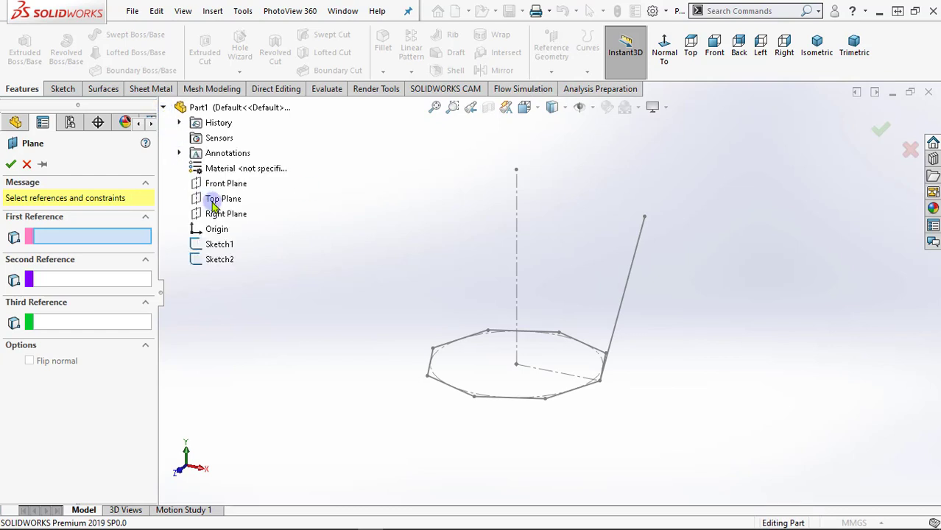
pyautogui.click(223, 199)
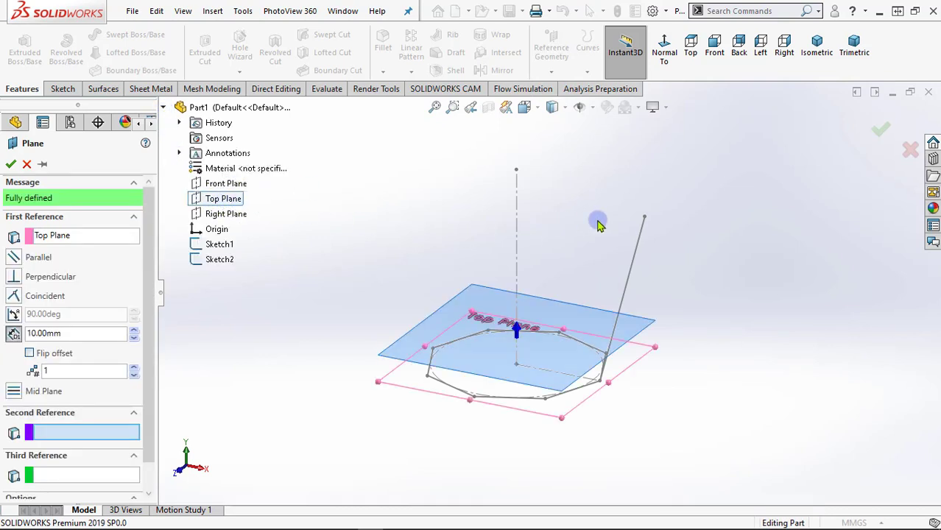
pyautogui.click(644, 218)
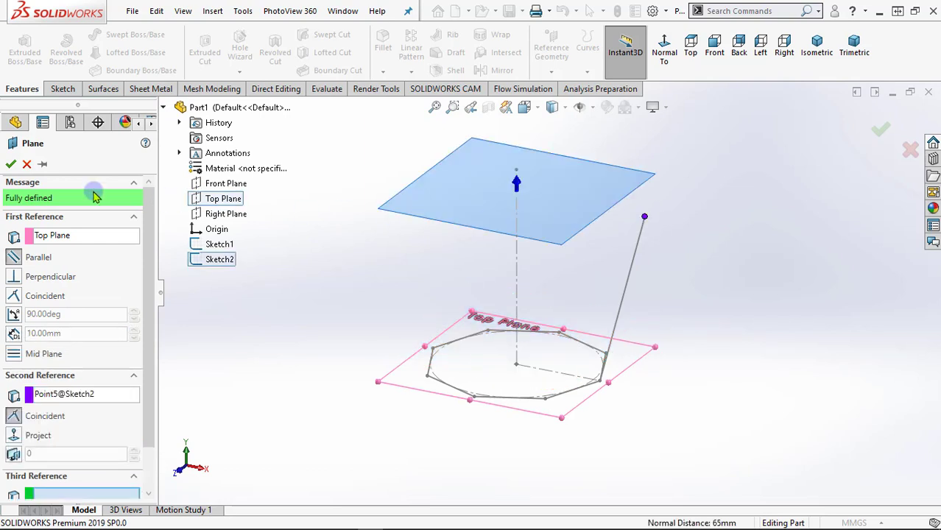
pyautogui.click(10, 165)
pyautogui.click(309, 254)
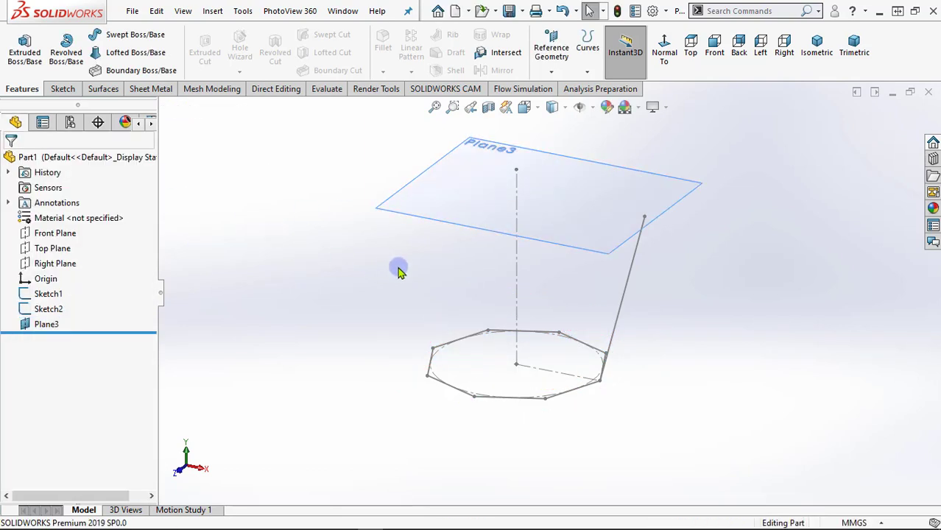
# Step: Start a sketch on Plane3 and draw an octagon centred on its origin
pyautogui.click(461, 243)
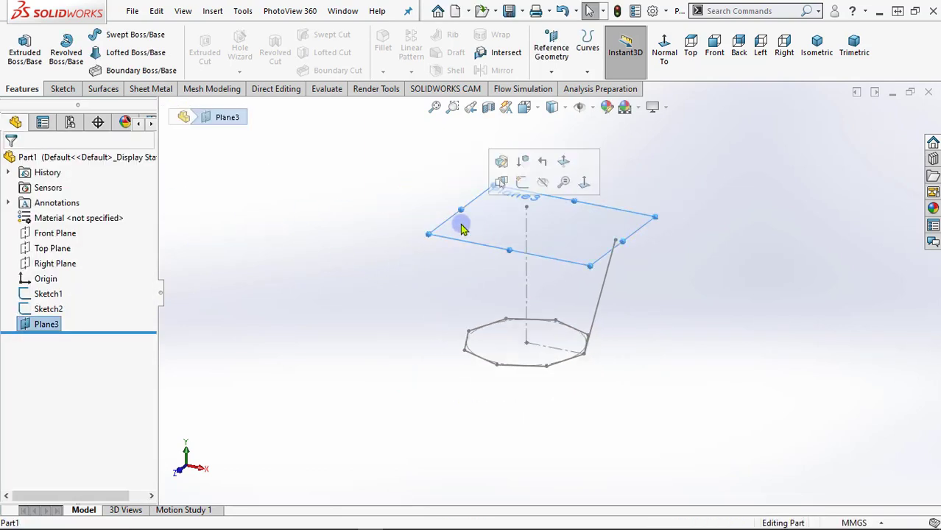
pyautogui.click(521, 186)
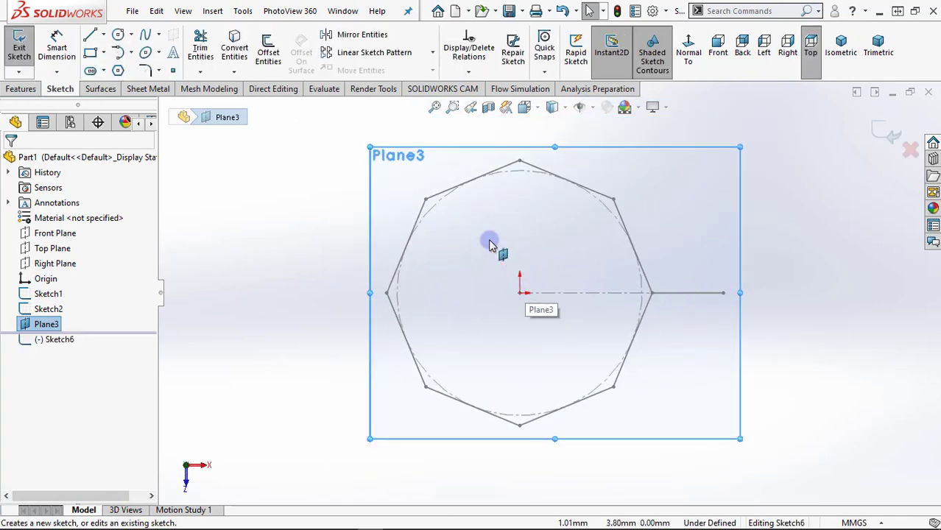
pyautogui.click(117, 70)
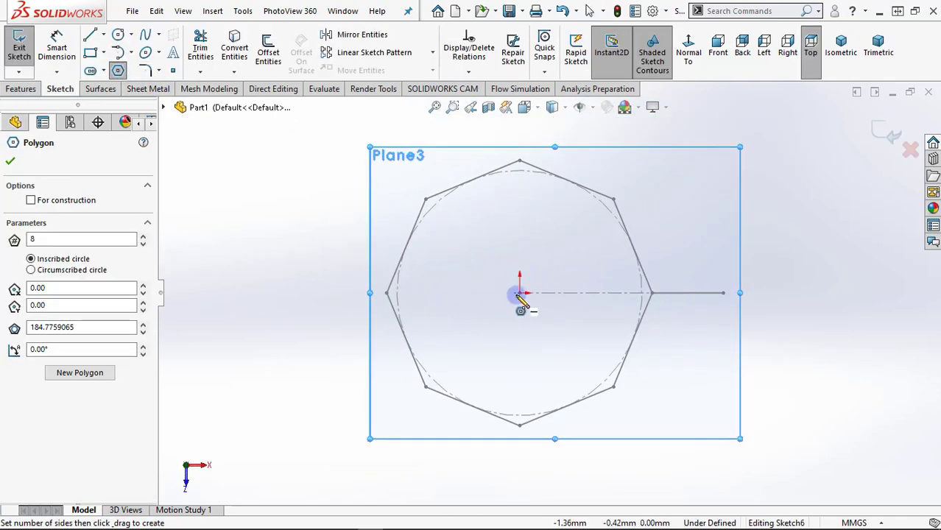
pyautogui.click(520, 293)
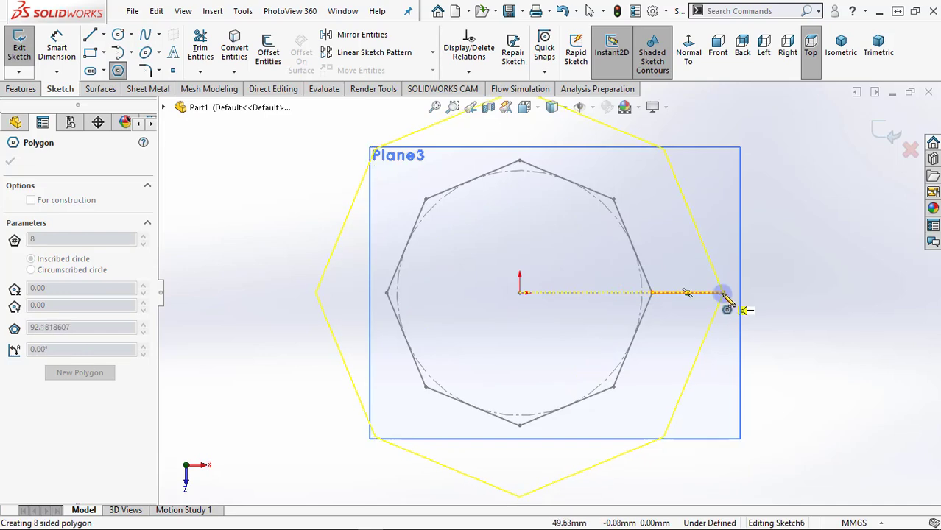
pyautogui.click(723, 293)
pyautogui.click(8, 160)
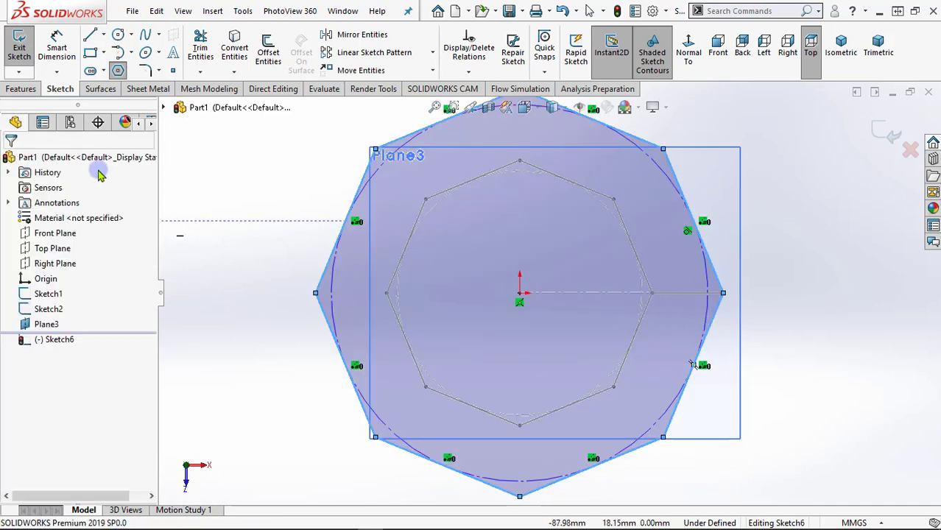
pyautogui.scroll(2, 386, 250)
pyautogui.moveTo(393, 273)
pyautogui.mouseDown(button='middle')
pyautogui.moveTo(563, 395)
pyautogui.moveTo(561, 336)
pyautogui.moveTo(655, 290)
pyautogui.mouseUp(button='middle')
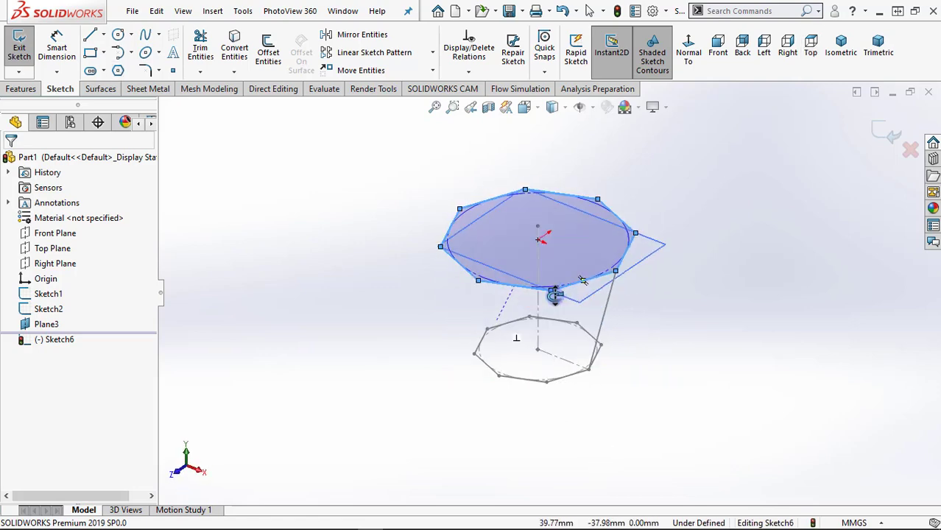
pyautogui.scroll(-2, 654, 290)
pyautogui.scroll(-2, 655, 293)
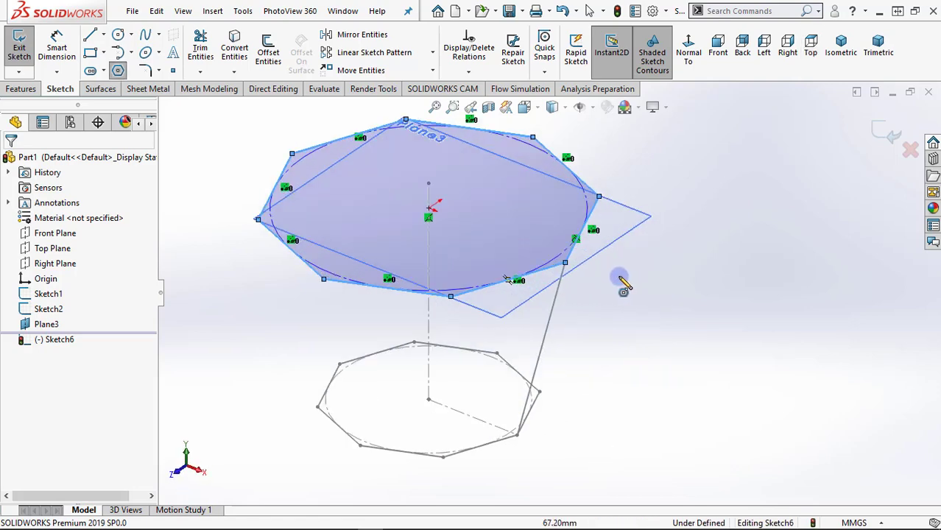
pyautogui.scroll(-2, 567, 293)
# Step: Make an octagon corner coincident with the slanted line's top end (Point5@Sketch2)
pyautogui.moveTo(581, 285); pyautogui.dragTo(552, 243)
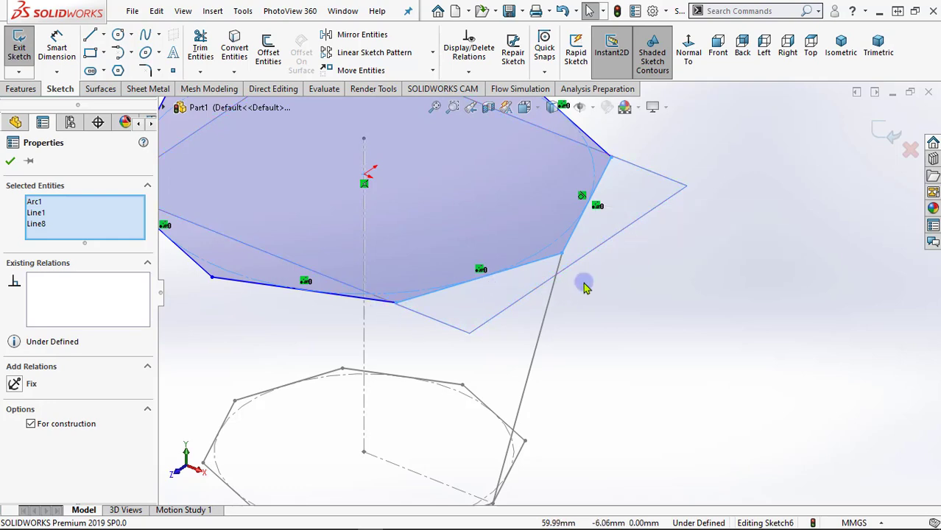
pyautogui.click(583, 287)
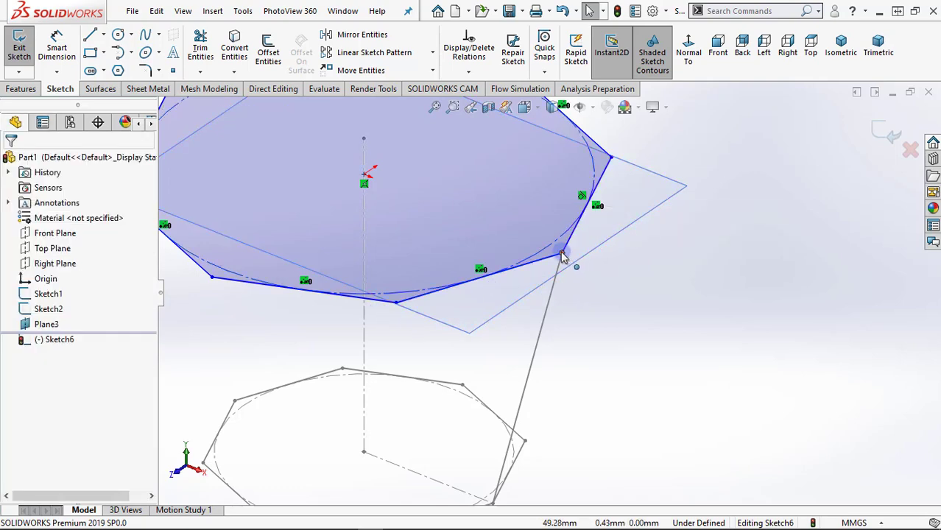
pyautogui.click(561, 256)
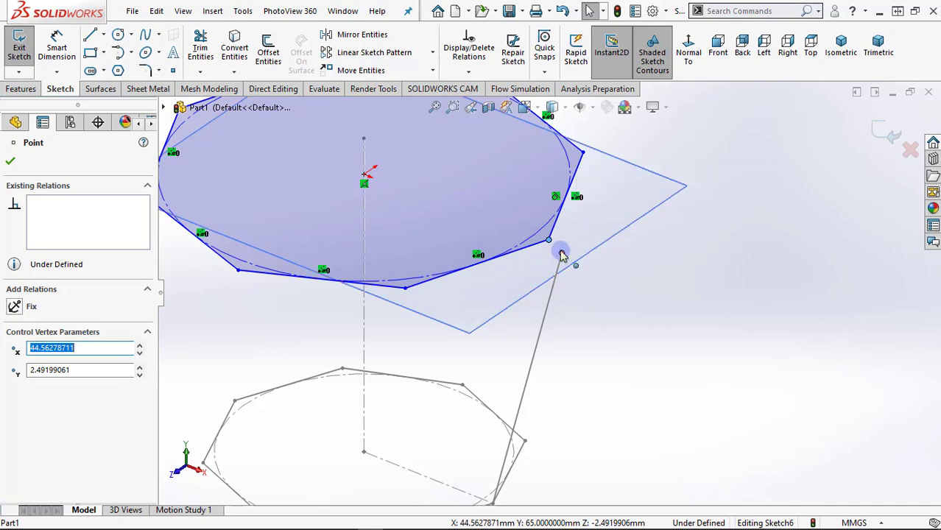
pyautogui.keyDown('ctrl'); pyautogui.click(562, 254); pyautogui.keyUp('ctrl')
pyautogui.click(14, 416)
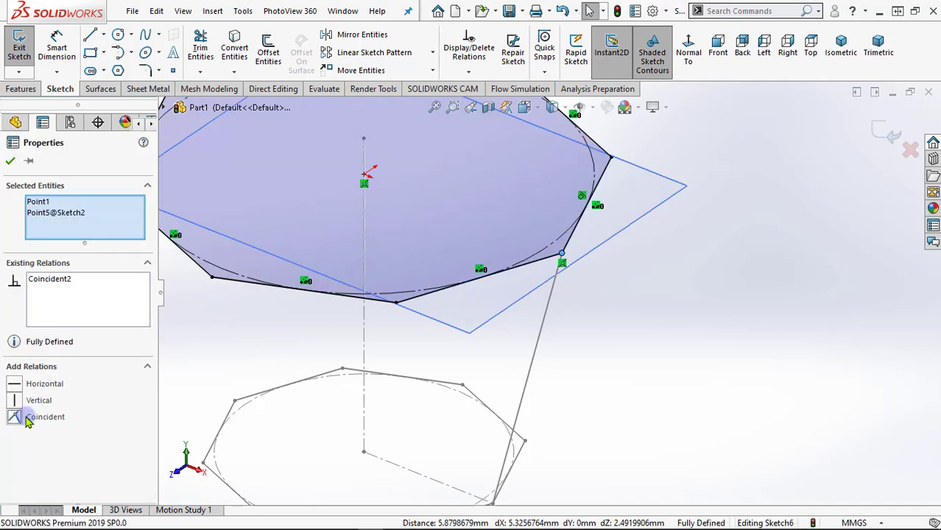
pyautogui.click(6, 165)
pyautogui.scroll(3, 677, 290)
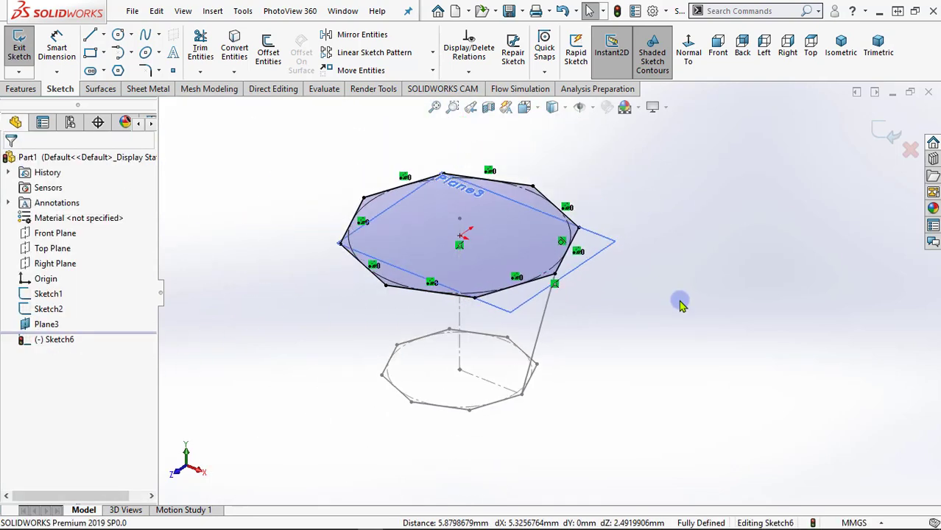
pyautogui.scroll(2, 645, 336)
pyautogui.scroll(-3, 449, 344)
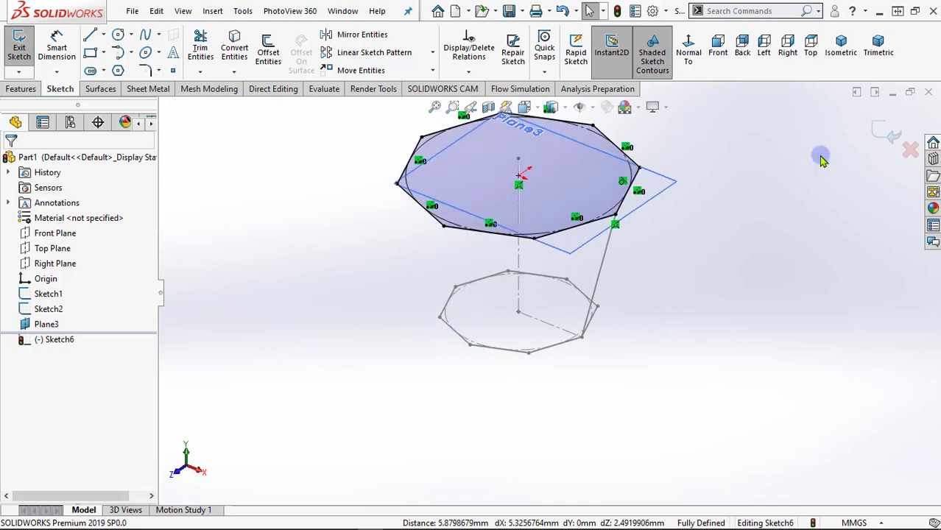
# Step: Exit the fully defined Sketch6 and recentre the view on both sketches
pyautogui.click(885, 135)
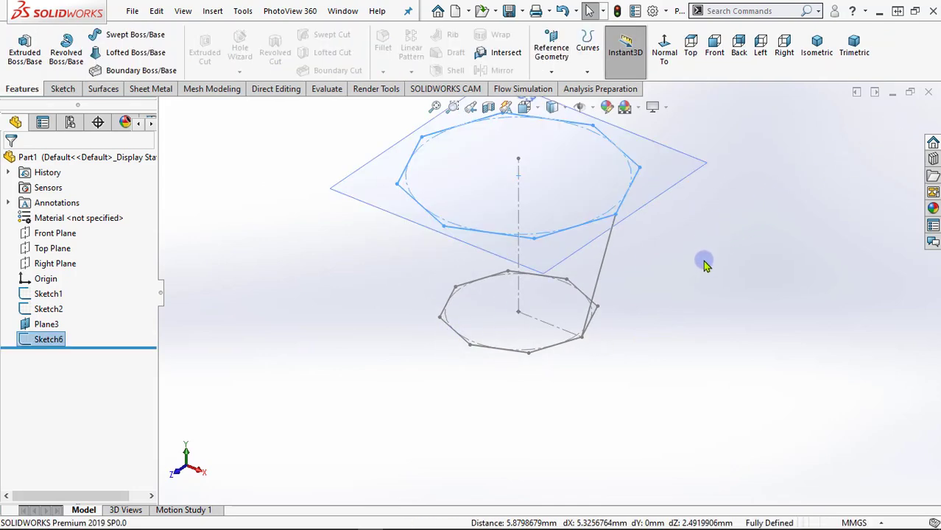
pyautogui.scroll(2, 696, 269)
pyautogui.scroll(-2, 651, 241)
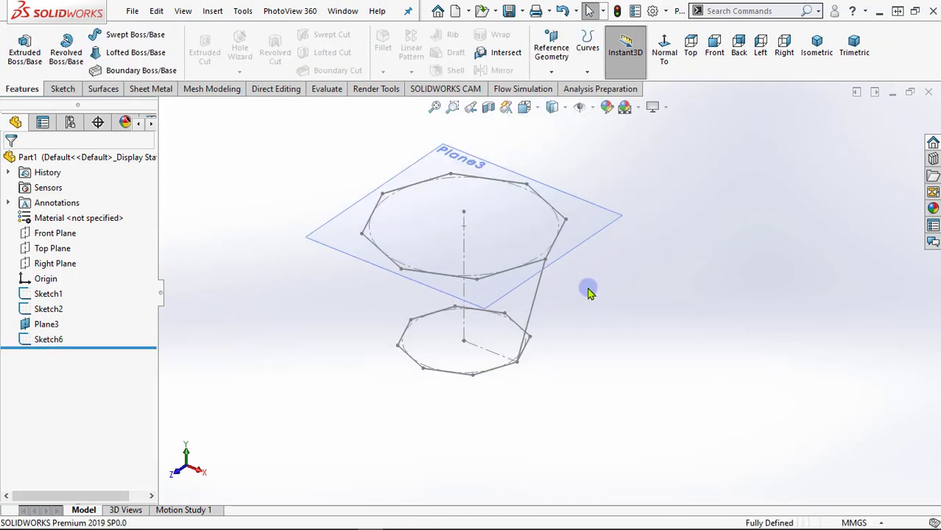
pyautogui.keyDown('ctrl'); pyautogui.moveTo(611, 290); pyautogui.dragTo(655, 310, button='middle'); pyautogui.keyUp('ctrl')
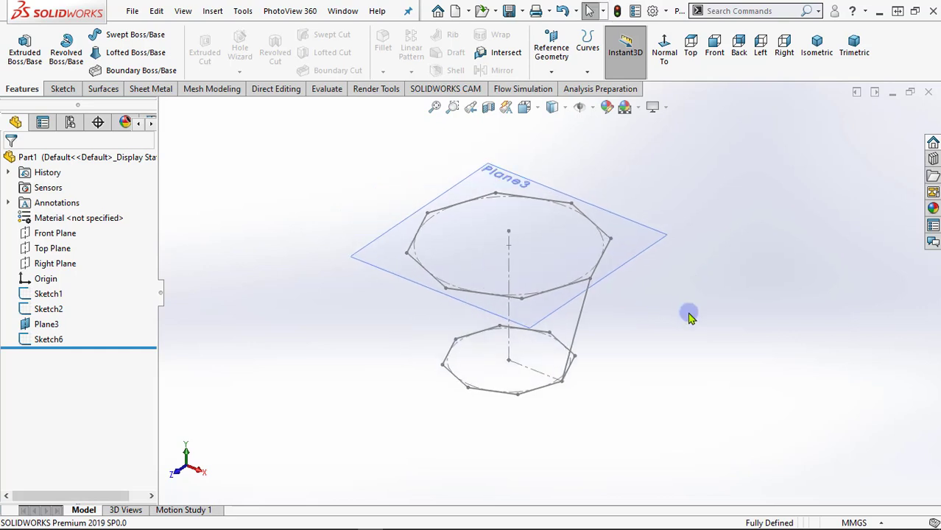
# Step: Hide Plane3 and the slanted line's Sketch2
pyautogui.click(650, 231)
pyautogui.click(713, 211)
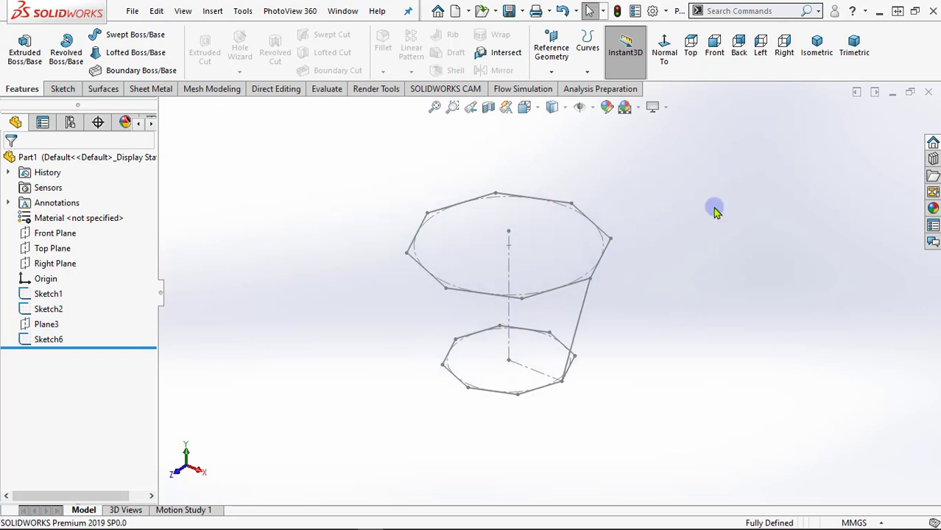
pyautogui.click(587, 304)
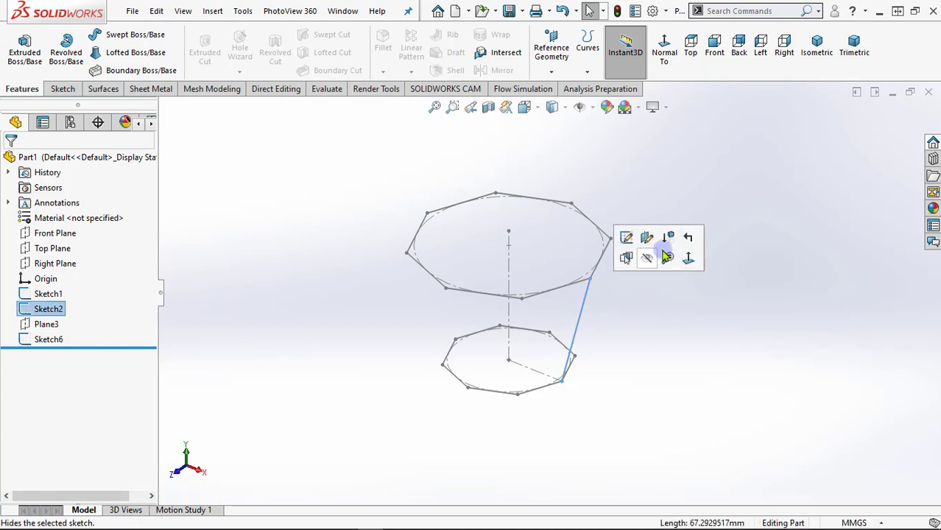
pyautogui.click(645, 255)
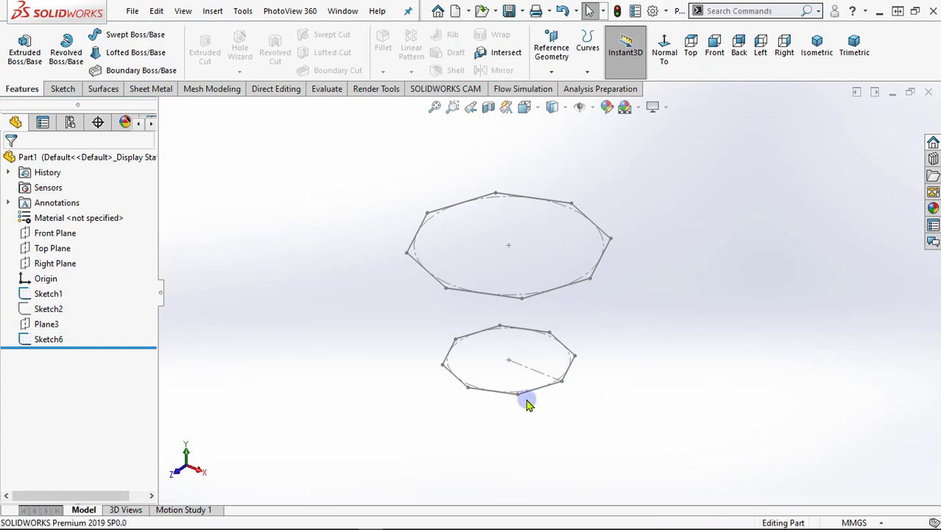
pyautogui.scroll(-2, 527, 404)
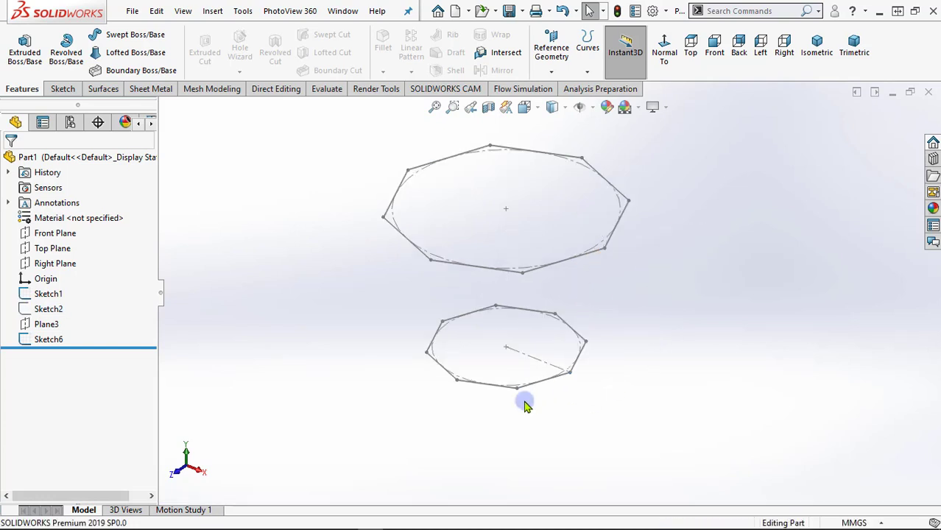
# Step: On the Top Plane, draw a circle from the origin through a base octagon corner, then exit Sketch7
pyautogui.click(51, 251)
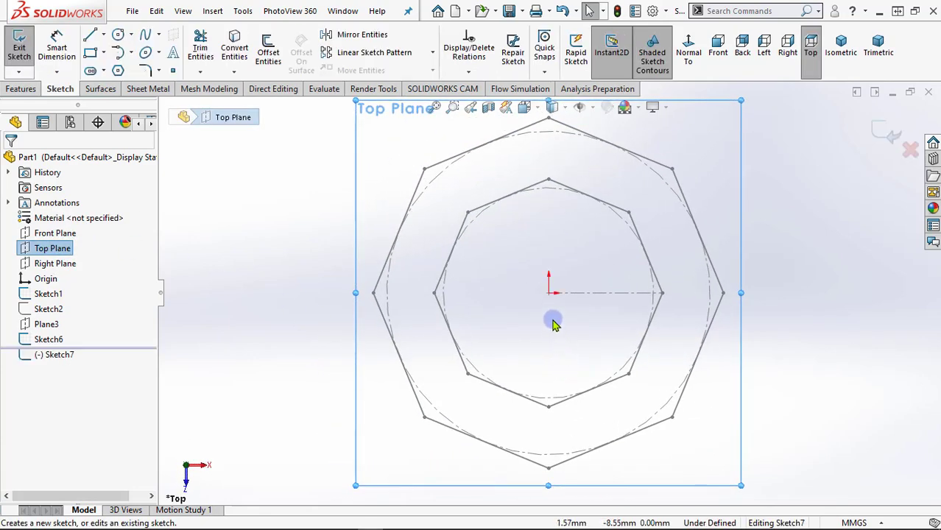
pyautogui.click(117, 36)
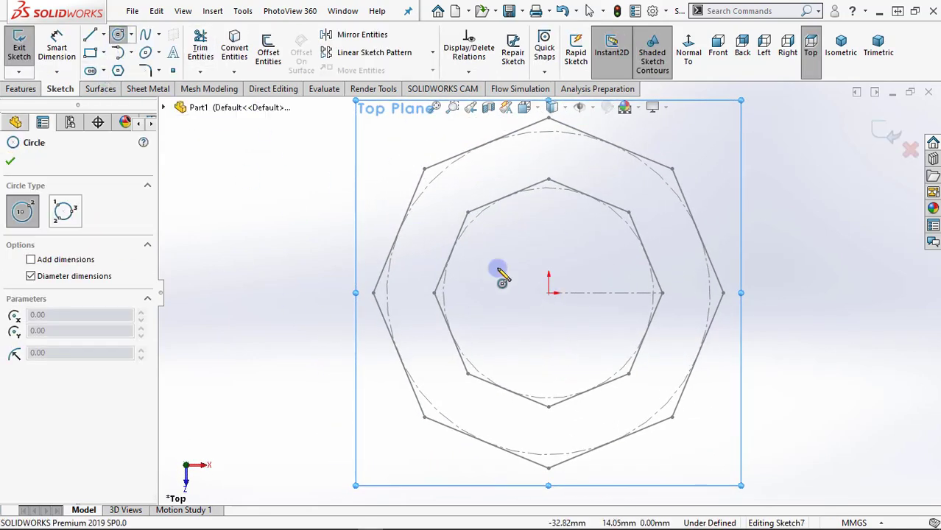
pyautogui.click(548, 293)
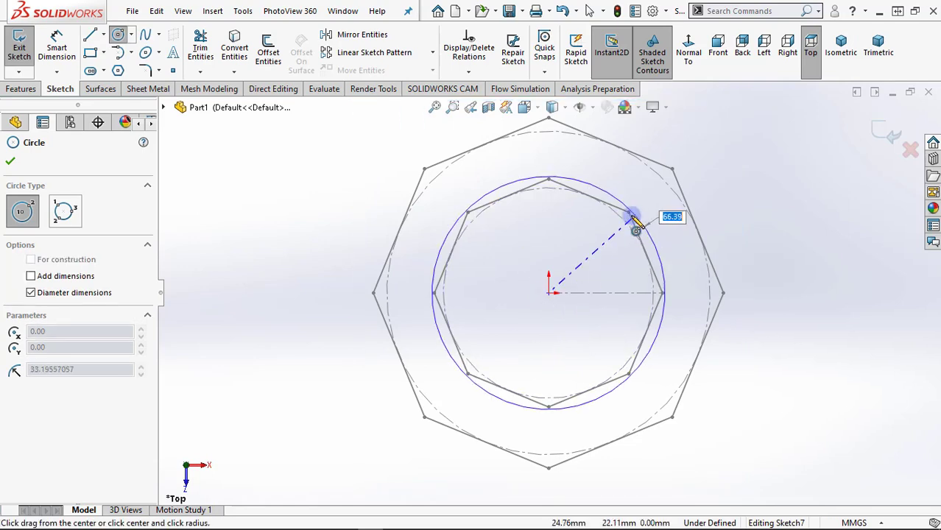
pyautogui.click(639, 222)
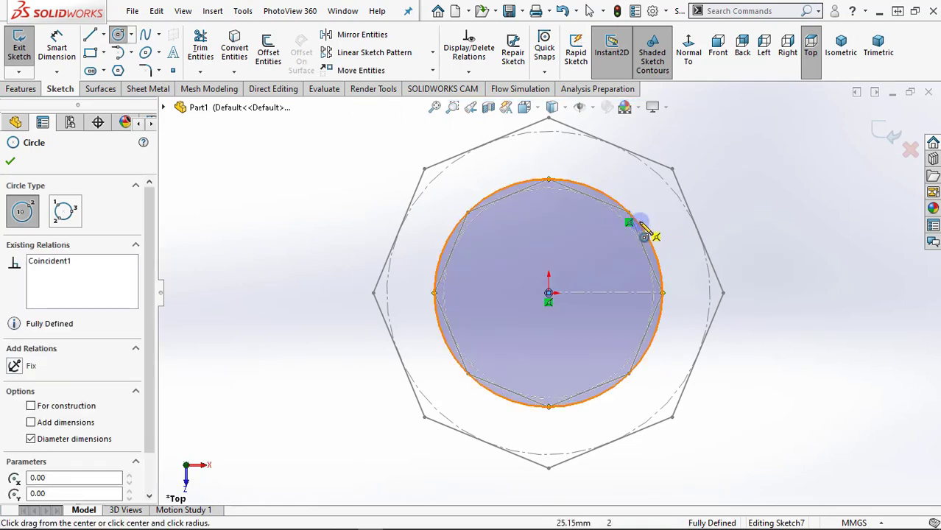
pyautogui.rightClick(779, 250)
pyautogui.click(743, 252)
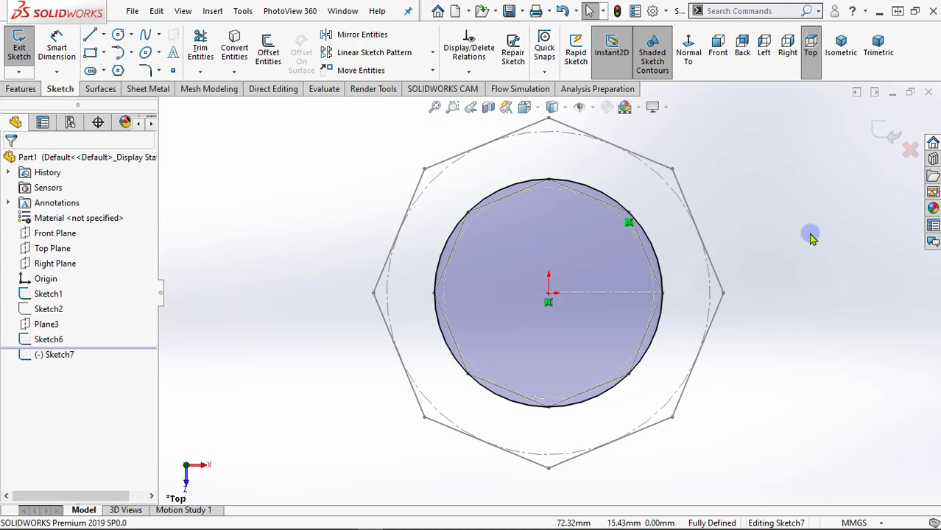
pyautogui.click(886, 134)
pyautogui.moveTo(730, 410)
pyautogui.mouseDown(button='middle')
pyautogui.moveTo(642, 259)
pyautogui.moveTo(676, 364)
pyautogui.moveTo(670, 380)
pyautogui.mouseUp(button='middle')
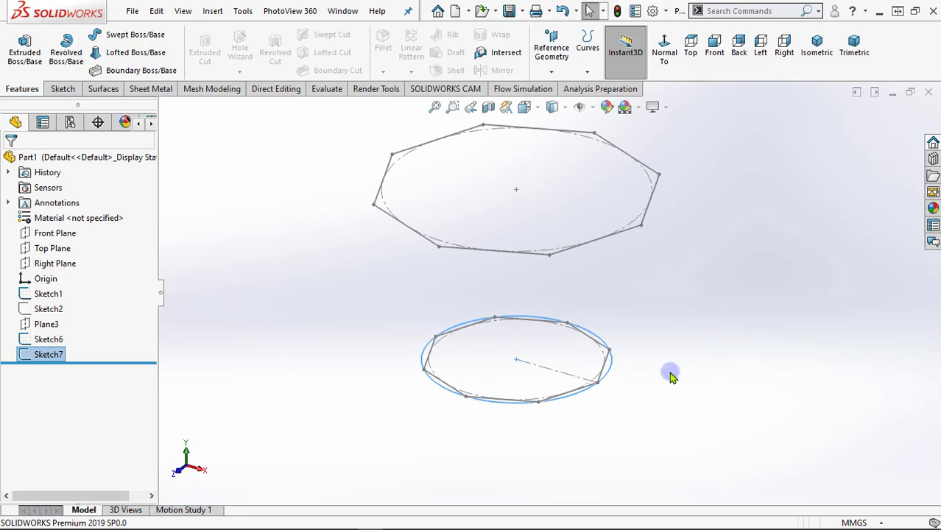
# Step: Create Helix/Spiral2 with 130 mm pitch, 0.5 revolutions and 15° outward taper
pyautogui.click(589, 68)
pyautogui.click(619, 155)
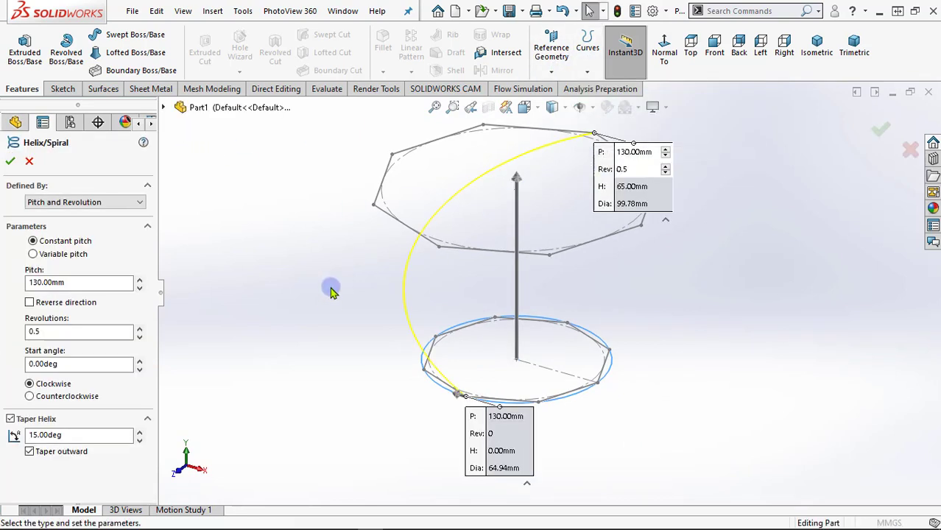
pyautogui.moveTo(342, 306)
pyautogui.mouseDown(button='middle')
pyautogui.moveTo(326, 278)
pyautogui.moveTo(270, 276)
pyautogui.moveTo(361, 248)
pyautogui.mouseUp(button='middle')
pyautogui.moveTo(114, 282); pyautogui.dragTo(19, 271)
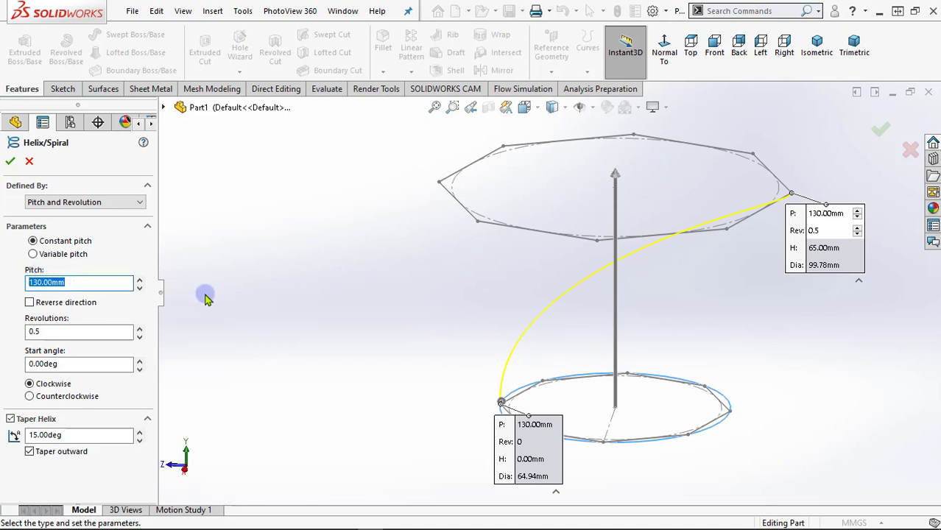
pyautogui.moveTo(94, 331); pyautogui.dragTo(3, 329)
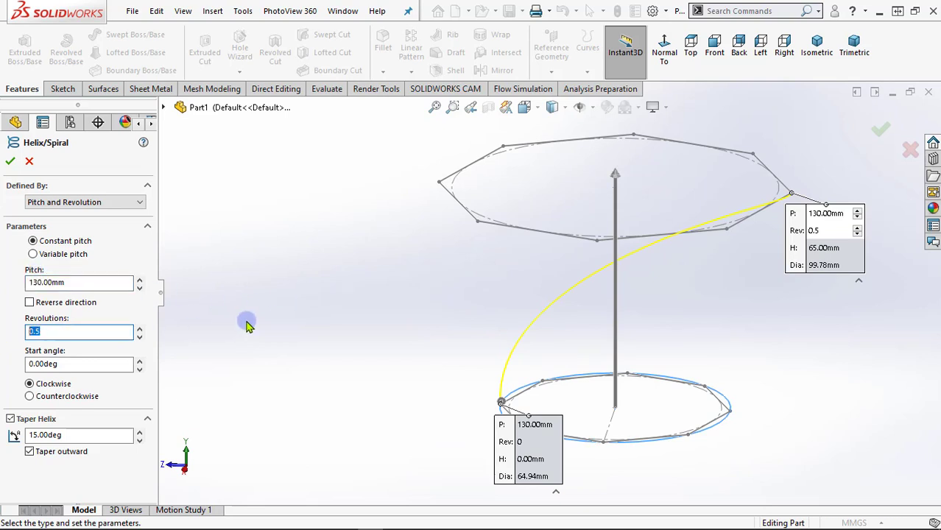
pyautogui.moveTo(348, 315); pyautogui.dragTo(371, 329, button='middle')
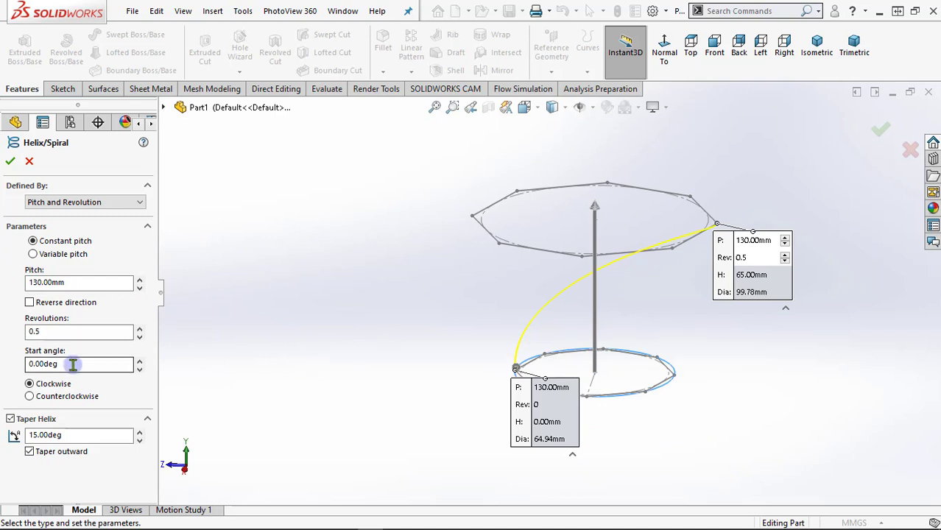
pyautogui.moveTo(73, 364); pyautogui.dragTo(5, 361)
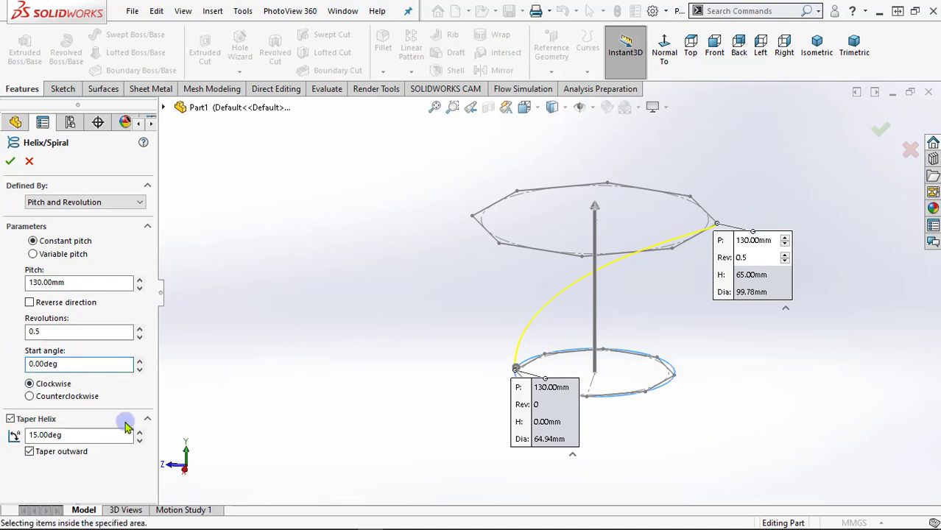
pyautogui.moveTo(121, 434); pyautogui.dragTo(14, 433)
pyautogui.hotkey('ctrl', 'Up')
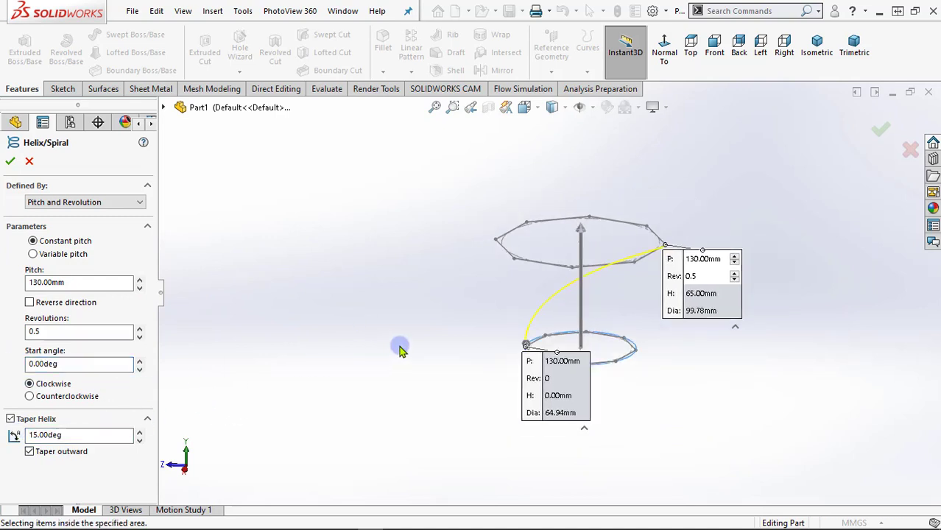
pyautogui.hotkey('ctrl', 'Left')
pyautogui.scroll(-3, 602, 257)
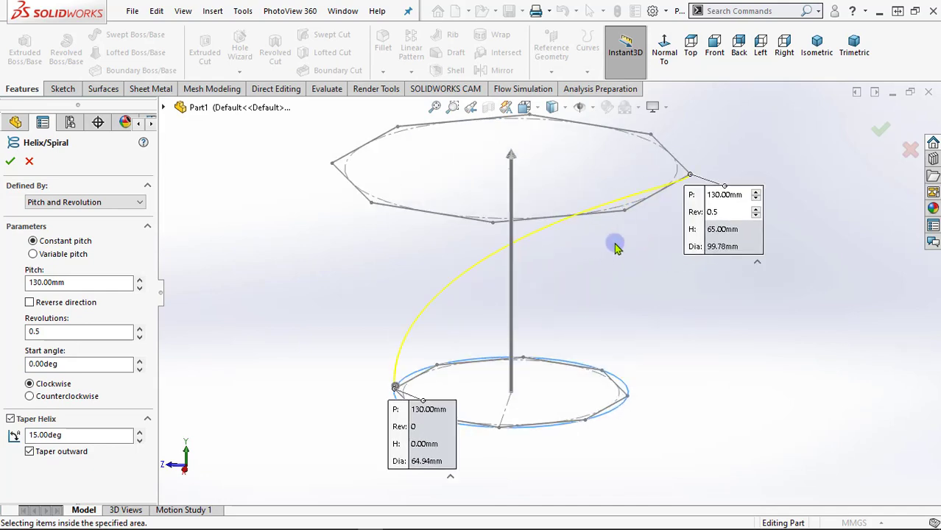
pyautogui.scroll(3, 548, 253)
# Step: Confirm the helix, then sketch a Top Plane circle from the origin through a lower octagon corner
pyautogui.click(10, 161)
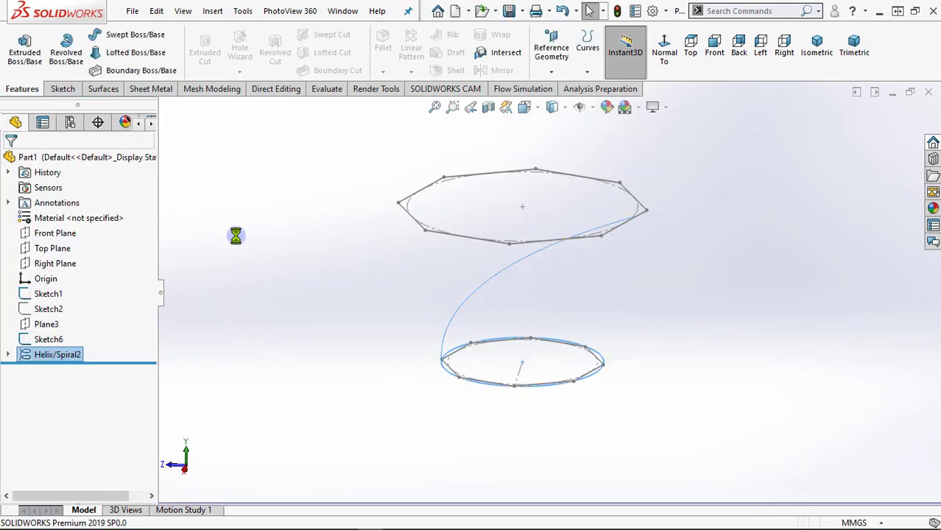
pyautogui.moveTo(262, 250); pyautogui.dragTo(373, 381, button='middle')
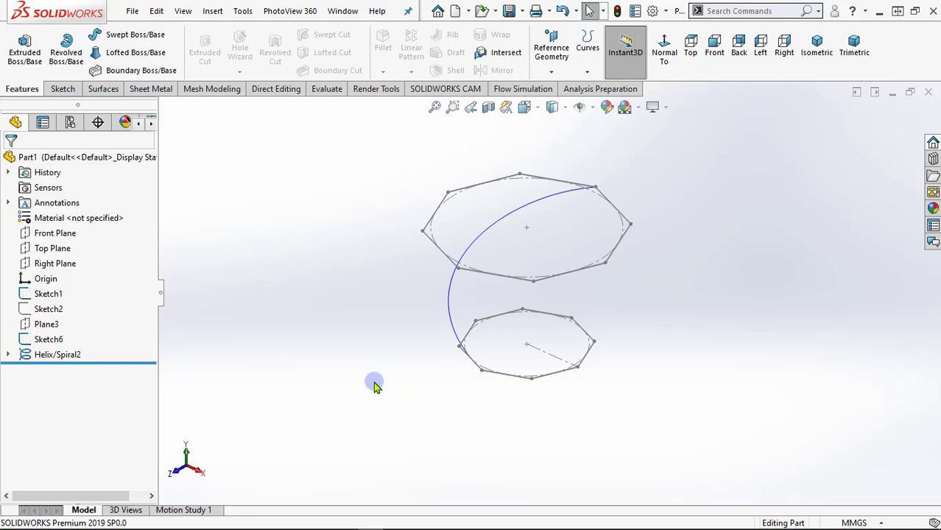
pyautogui.click(46, 248)
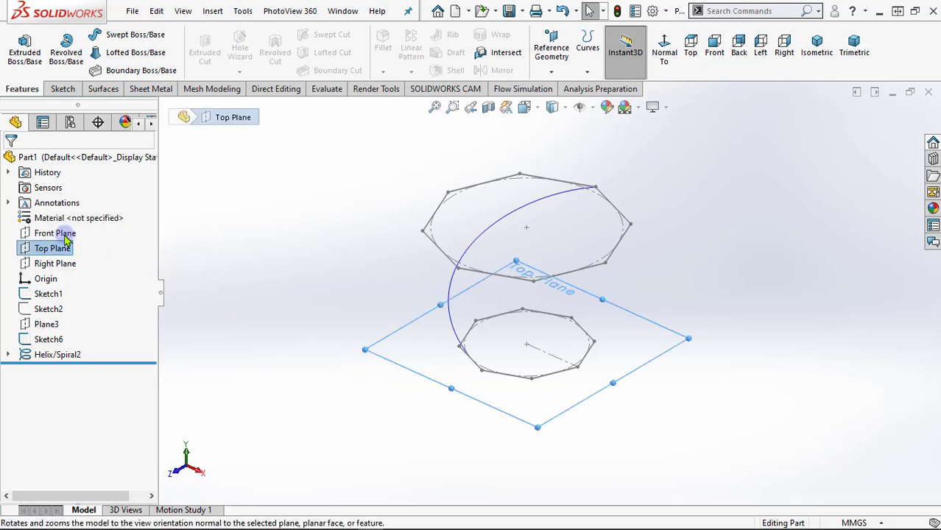
pyautogui.click(35, 223)
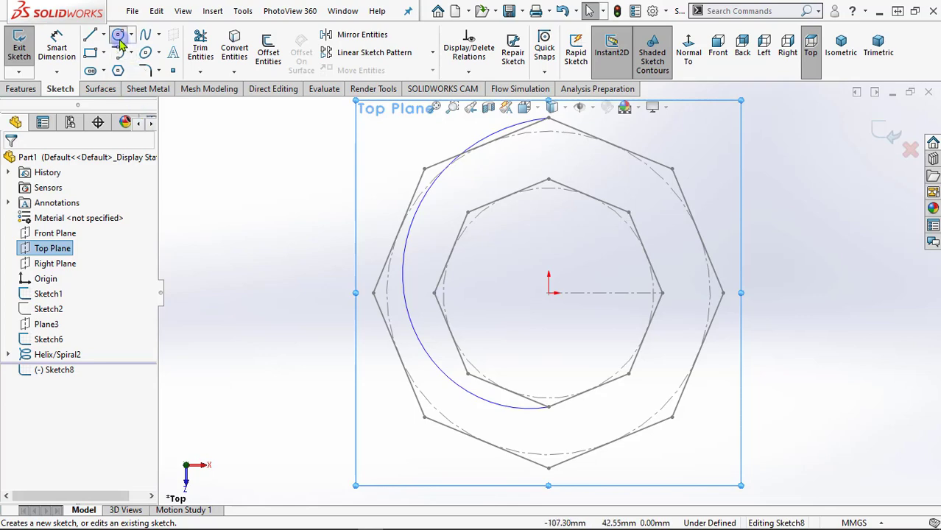
pyautogui.click(118, 35)
pyautogui.click(549, 292)
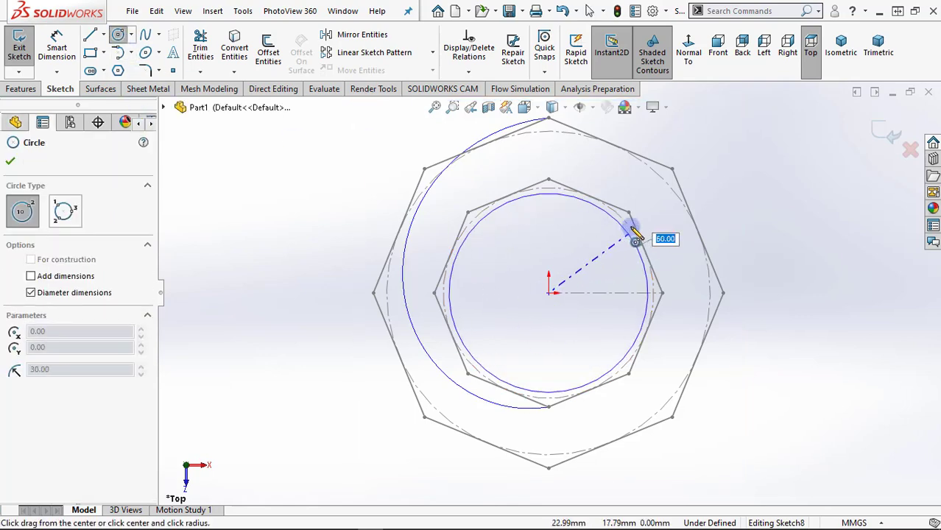
pyautogui.click(628, 213)
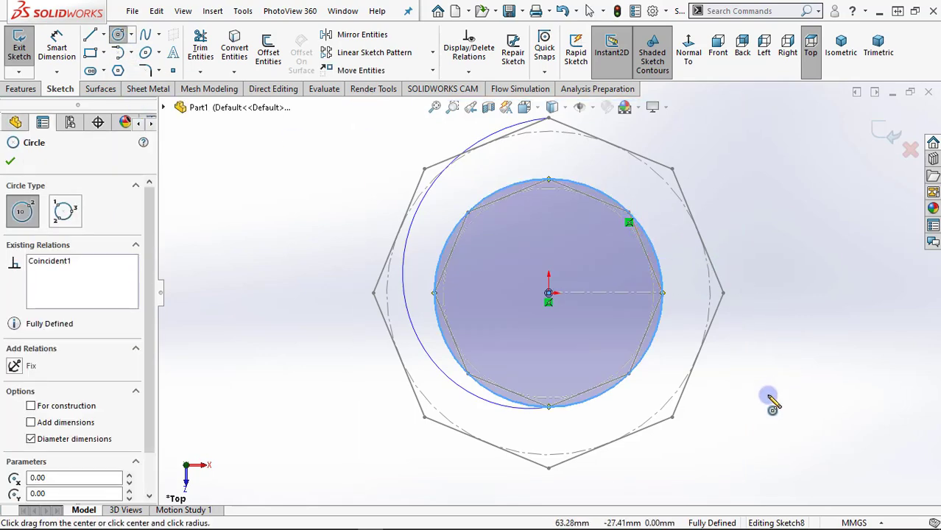
pyautogui.moveTo(769, 395); pyautogui.dragTo(682, 253, button='middle')
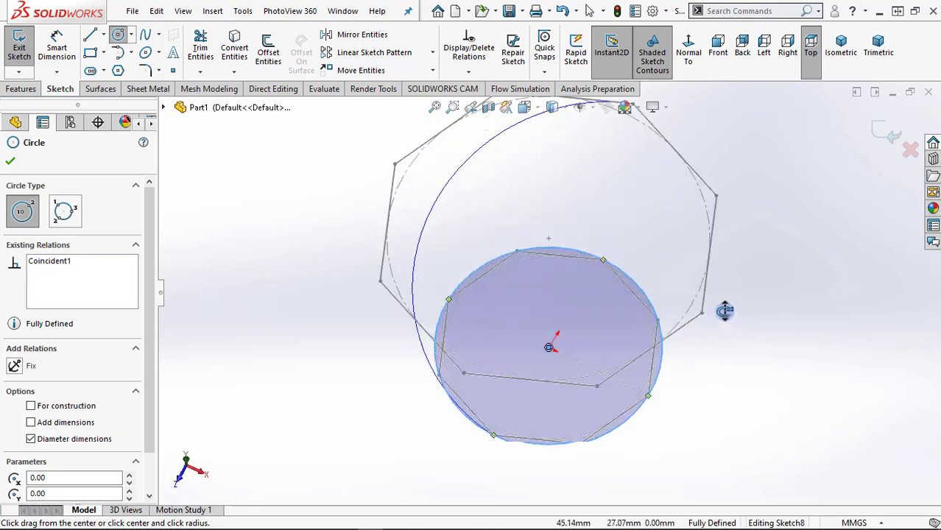
pyautogui.click(887, 132)
pyautogui.moveTo(738, 352)
pyautogui.mouseDown(button='middle')
pyautogui.moveTo(711, 400)
pyautogui.moveTo(680, 329)
pyautogui.mouseUp(button='middle')
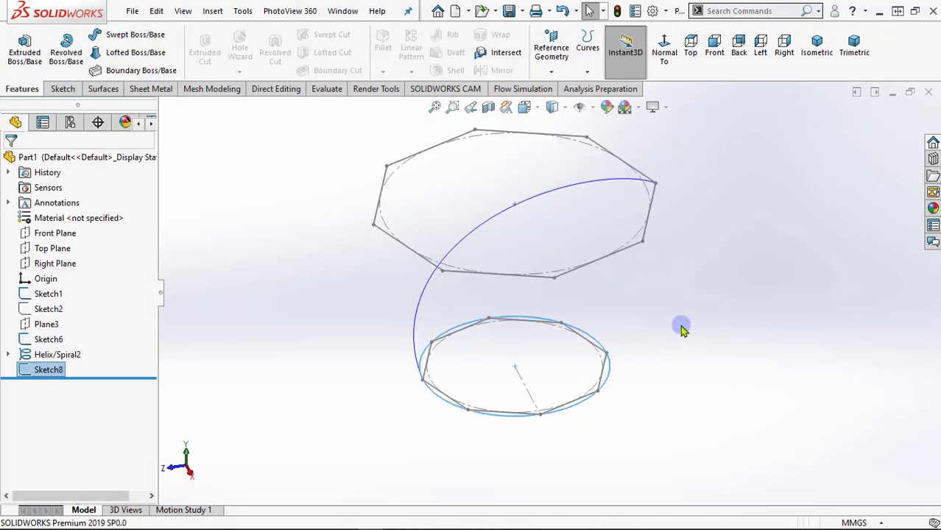
# Step: Start a new helix based on the Sketch8 circle
pyautogui.click(715, 298)
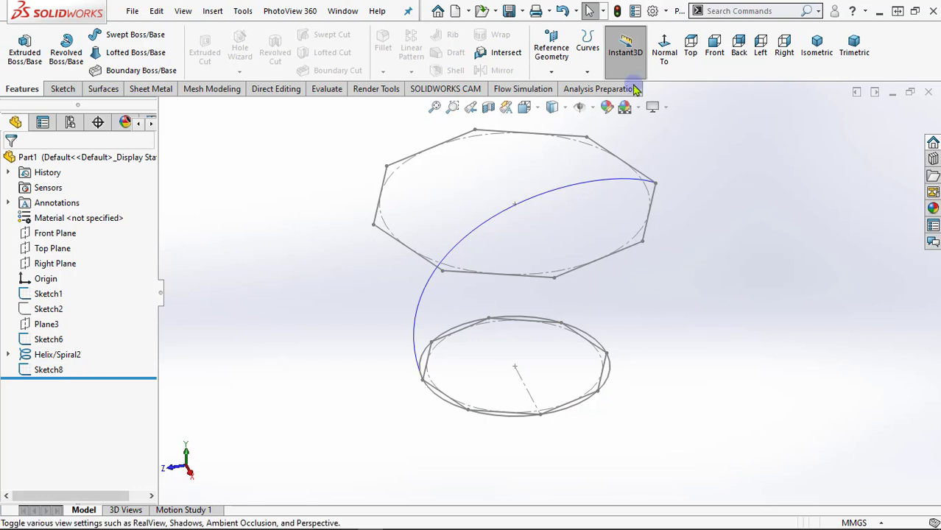
pyautogui.click(587, 72)
pyautogui.click(619, 154)
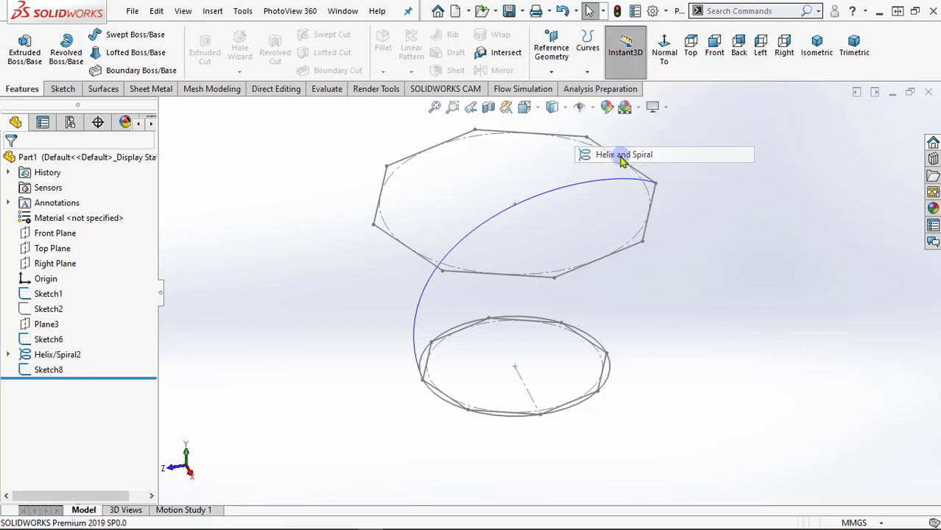
pyautogui.click(445, 405)
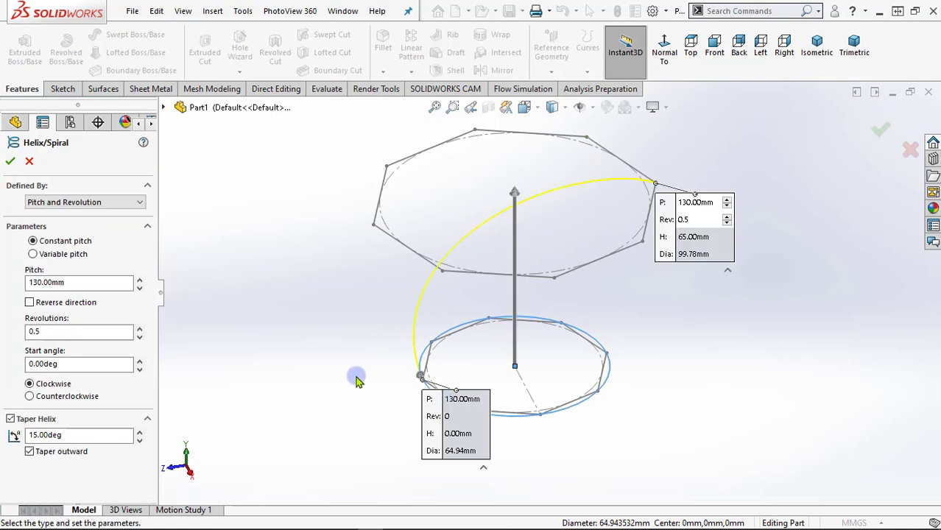
# Step: Keep 130 mm pitch and 0.5 revolutions, set a 45° start angle, and confirm Helix/Spiral3 growing upward
pyautogui.doubleClick(67, 282)
pyautogui.click(95, 303)
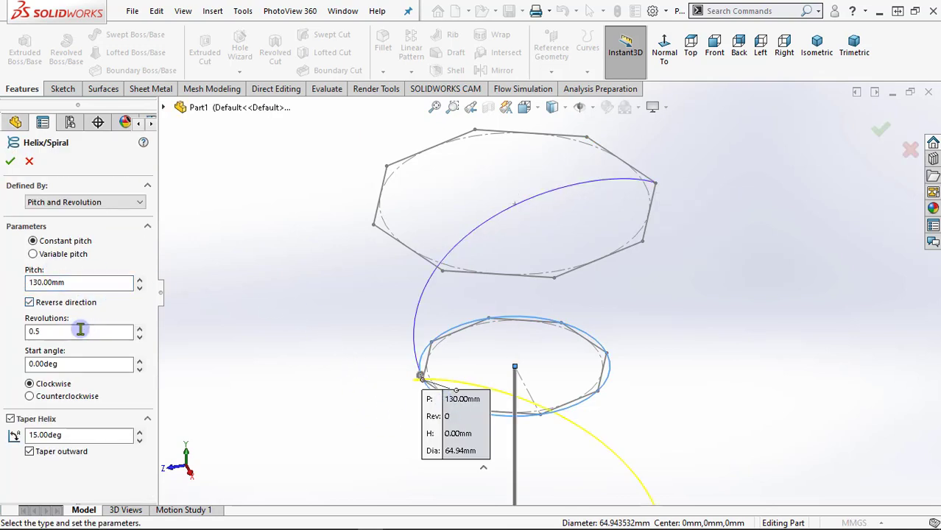
pyautogui.doubleClick(33, 331)
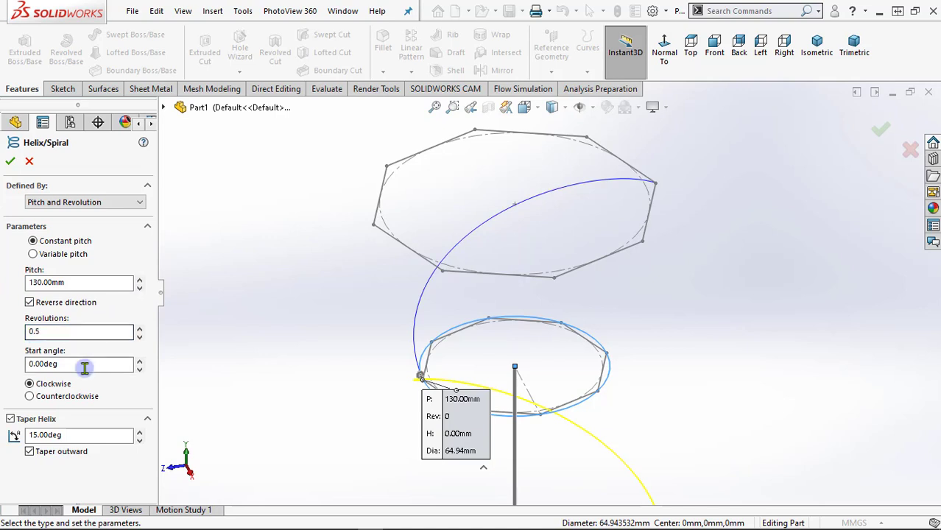
pyautogui.moveTo(84, 364); pyautogui.dragTo(22, 372)
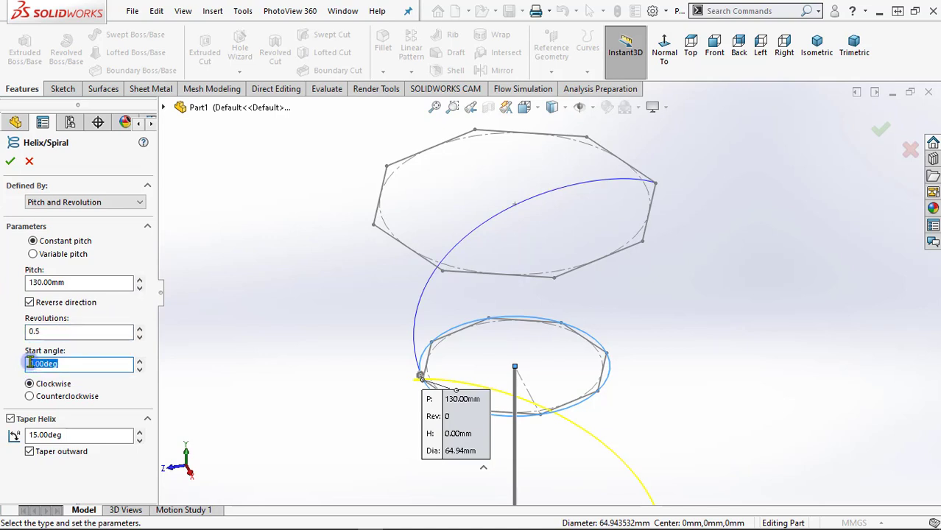
pyautogui.write('45')
pyautogui.press('Return')
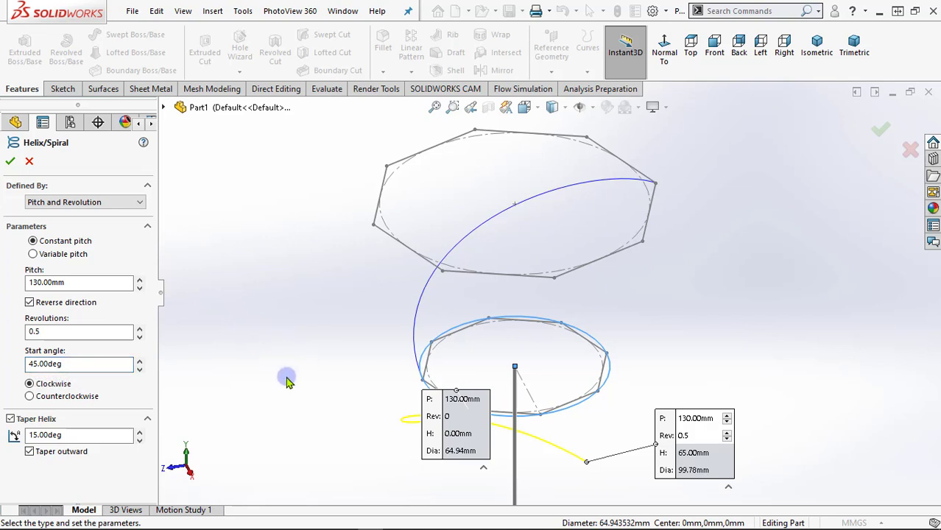
pyautogui.click(50, 307)
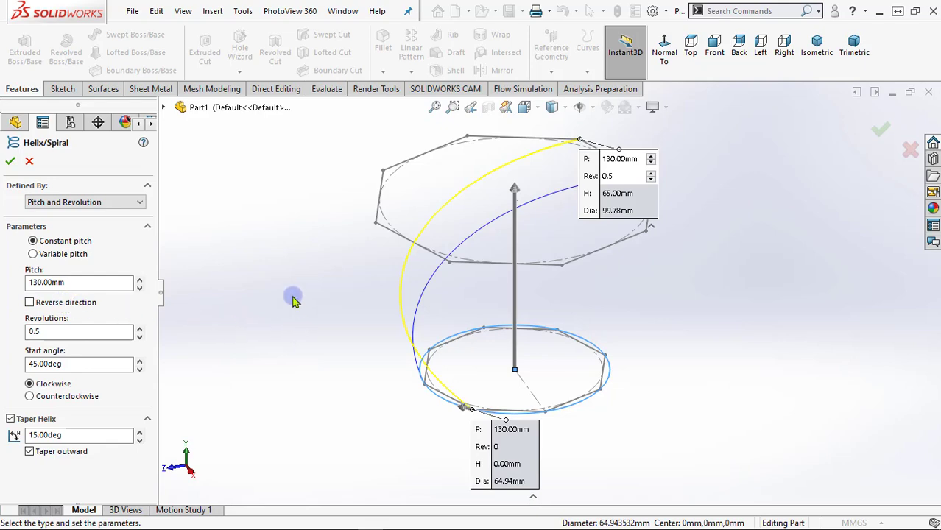
pyautogui.moveTo(321, 327)
pyautogui.mouseDown(button='middle')
pyautogui.moveTo(390, 313)
pyautogui.moveTo(276, 301)
pyautogui.moveTo(289, 313)
pyautogui.mouseUp(button='middle')
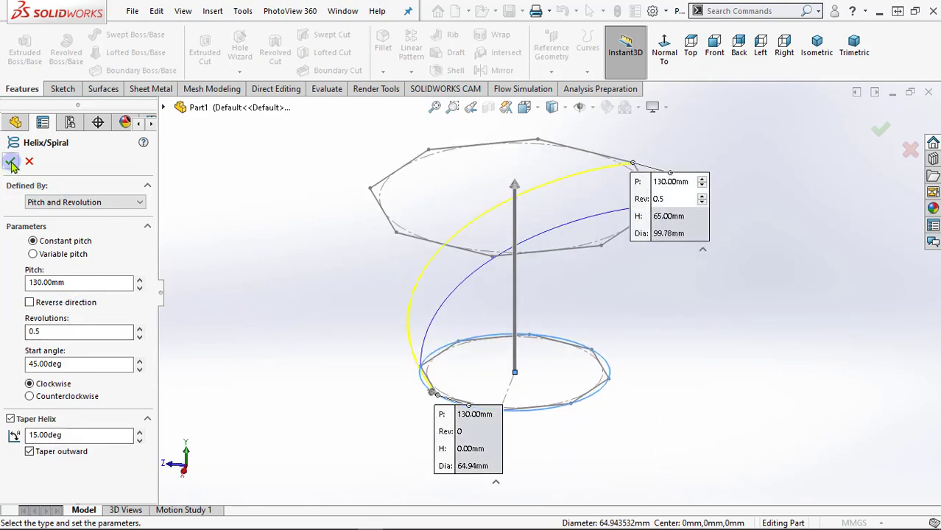
pyautogui.press('Return')
pyautogui.moveTo(279, 263)
pyautogui.mouseDown(button='middle')
pyautogui.moveTo(321, 287)
pyautogui.moveTo(296, 273)
pyautogui.moveTo(231, 271)
pyautogui.moveTo(290, 298)
pyautogui.moveTo(246, 288)
pyautogui.moveTo(356, 303)
pyautogui.moveTo(739, 320)
pyautogui.moveTo(552, 326)
pyautogui.moveTo(416, 307)
pyautogui.moveTo(371, 319)
pyautogui.mouseUp(button='middle')
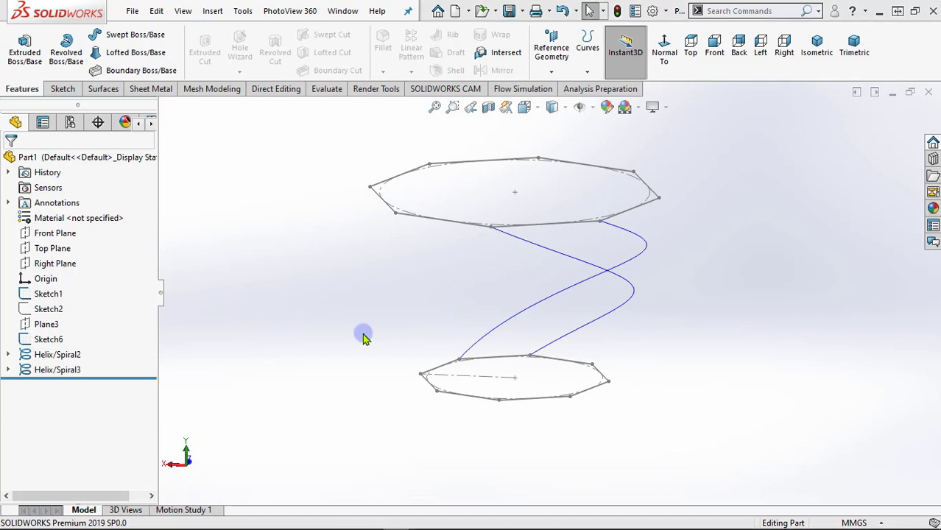
# Step: Zoom to fit both helices and octagons and show the Surfaces commands
pyautogui.press('z')
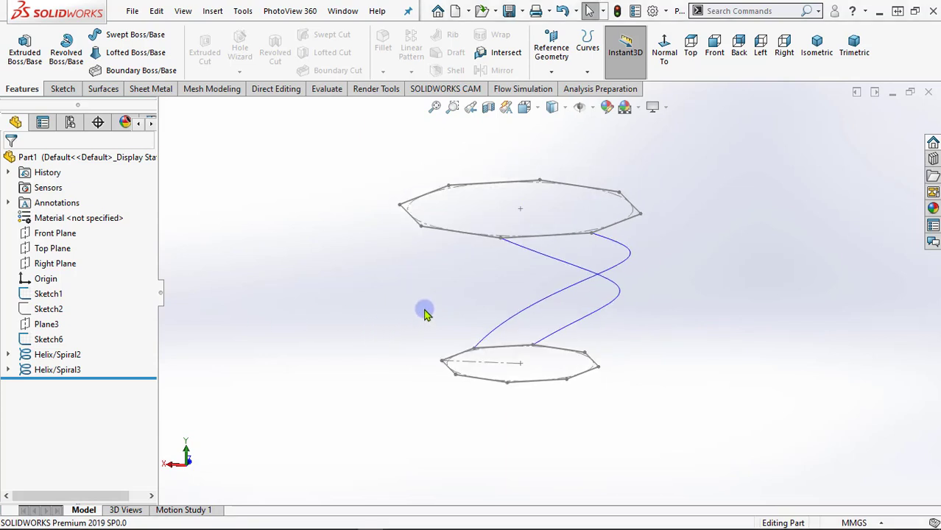
pyautogui.click(103, 88)
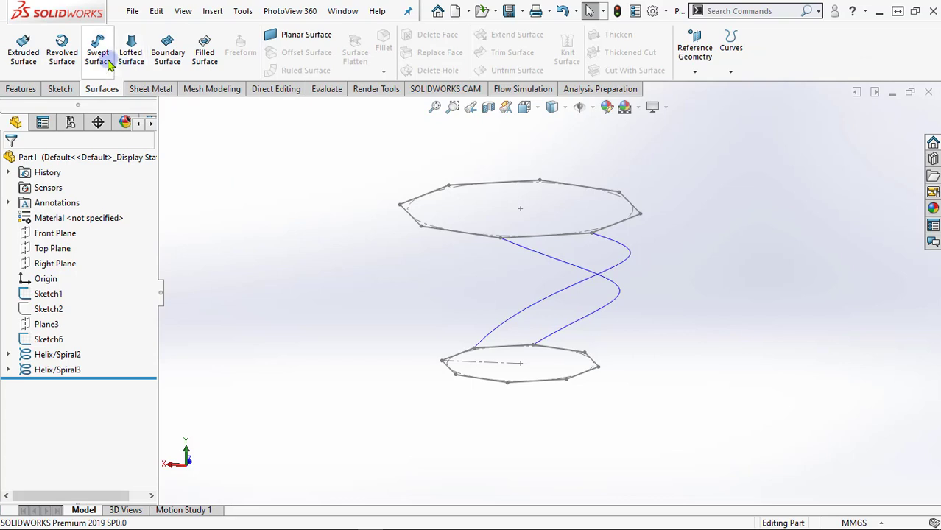
# Step: Start a Surface-Loft with a top octagon edge as the first profile
pyautogui.click(131, 63)
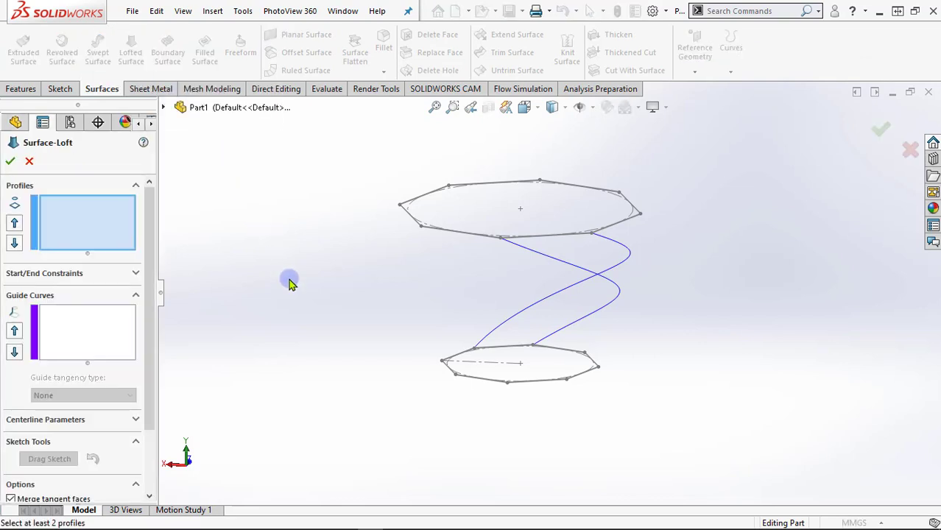
pyautogui.moveTo(352, 317); pyautogui.dragTo(345, 337, button='middle')
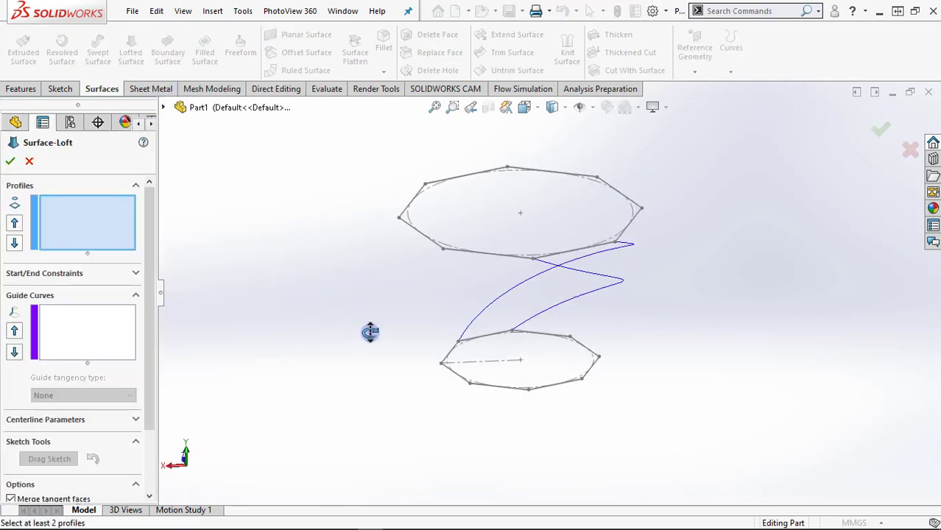
pyautogui.click(86, 214)
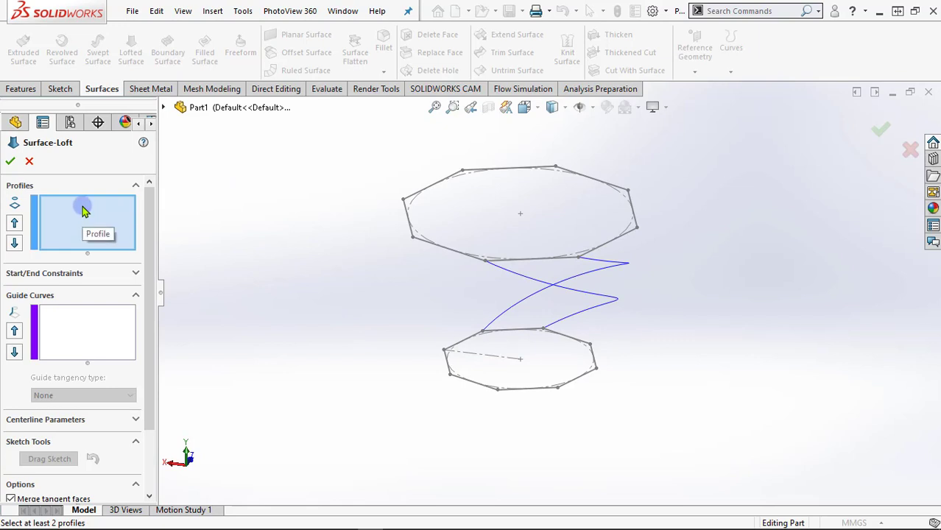
pyautogui.rightClick(84, 211)
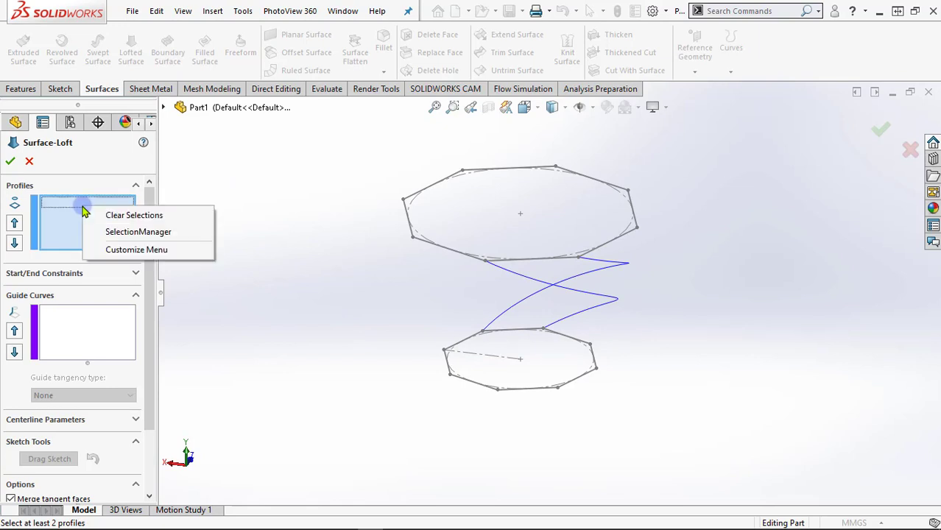
pyautogui.click(111, 232)
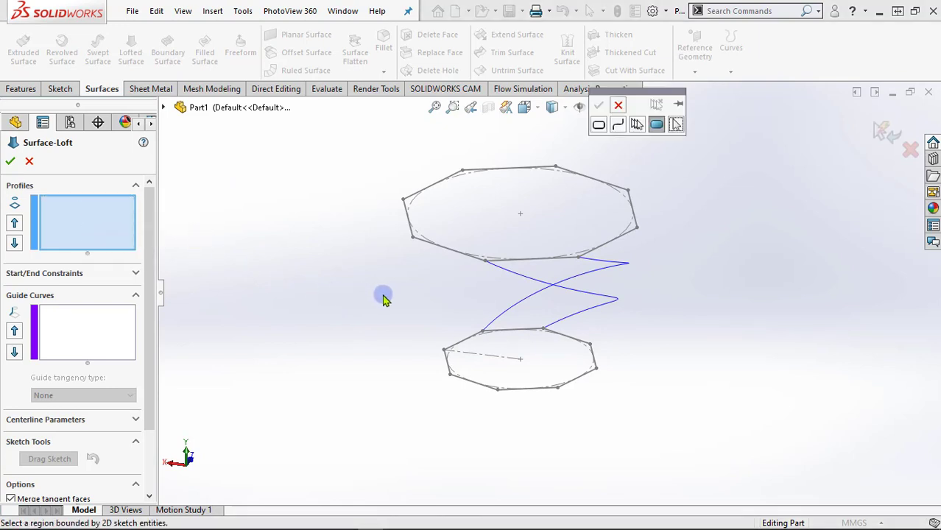
pyautogui.moveTo(383, 298); pyautogui.dragTo(346, 277, button='middle')
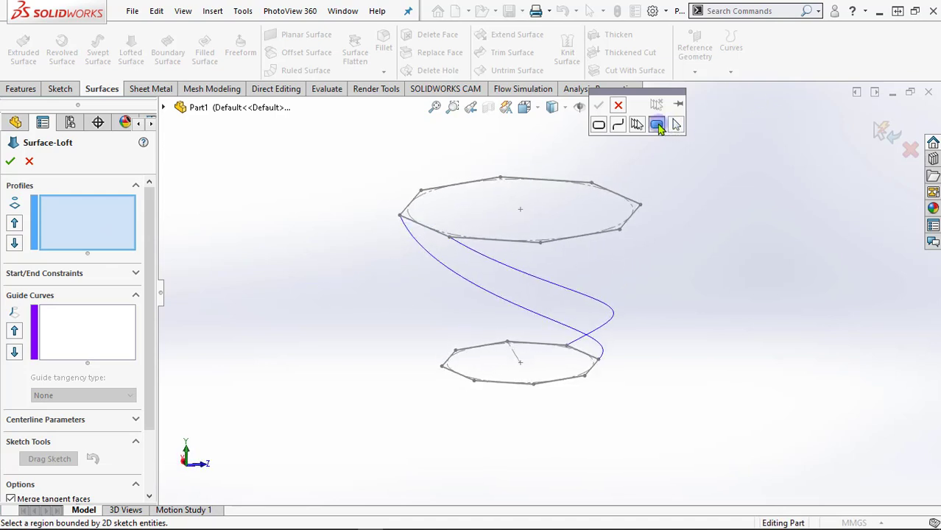
pyautogui.click(637, 126)
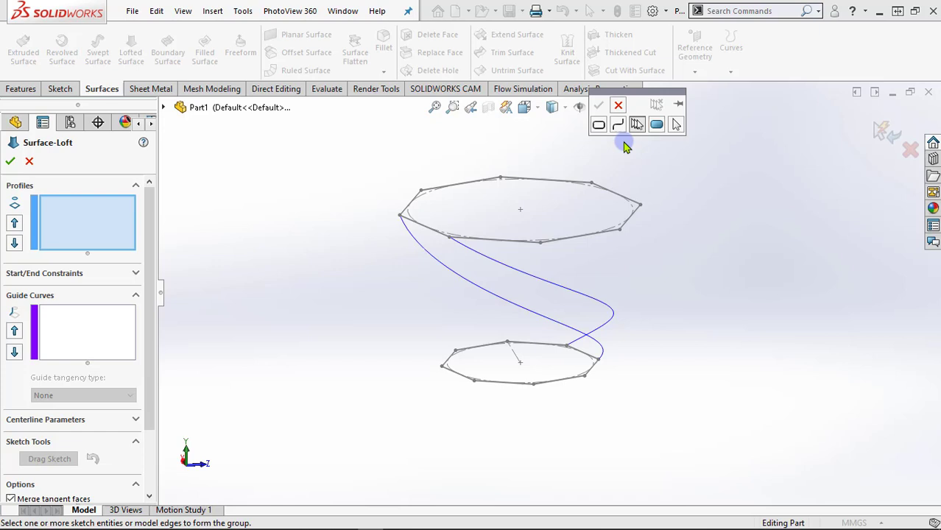
pyautogui.click(432, 233)
pyautogui.click(598, 105)
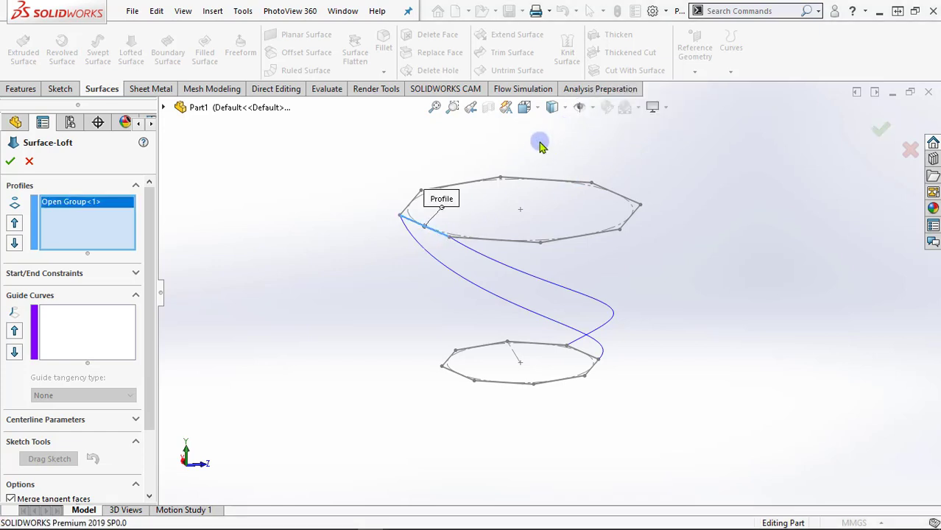
# Step: Add a bottom octagon edge as the second profile and drag its connector toward the edge end
pyautogui.rightClick(103, 233)
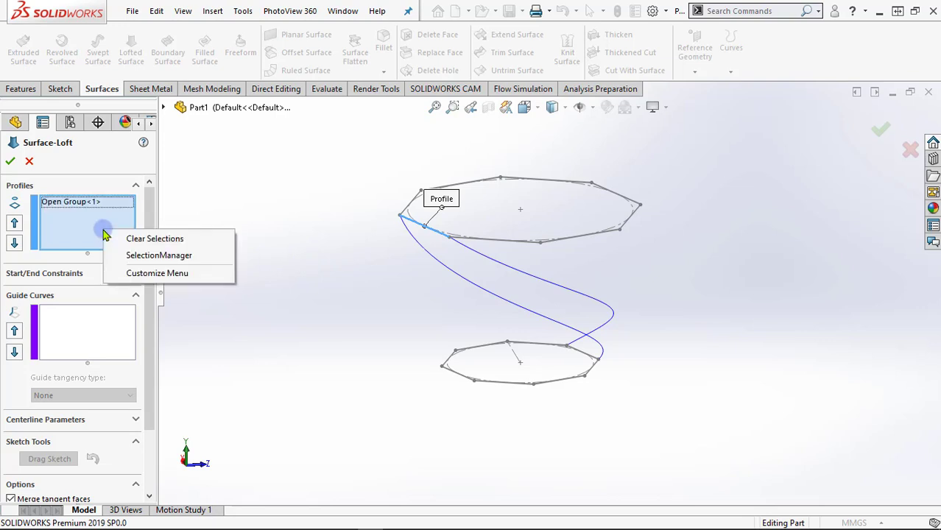
pyautogui.click(131, 256)
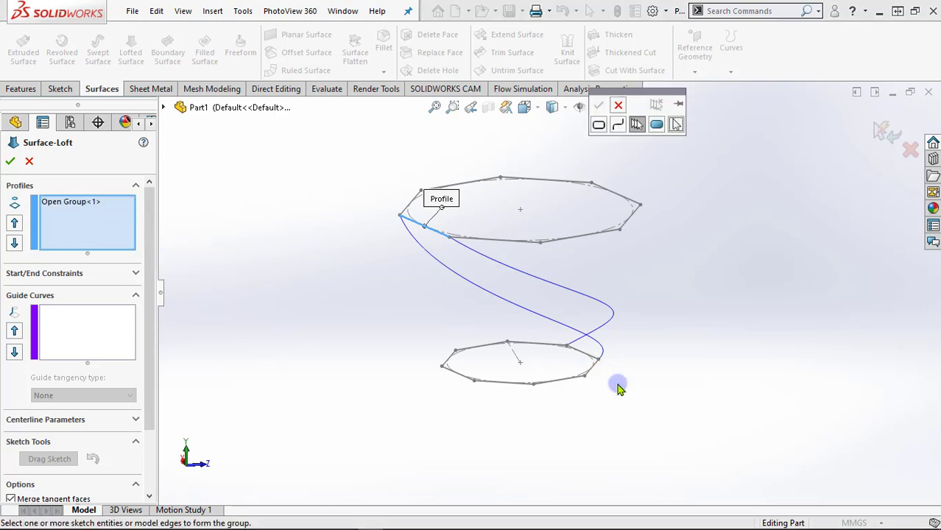
pyautogui.moveTo(618, 384); pyautogui.dragTo(508, 380, button='middle')
pyautogui.scroll(-1, 548, 390)
pyautogui.scroll(-3, 554, 376)
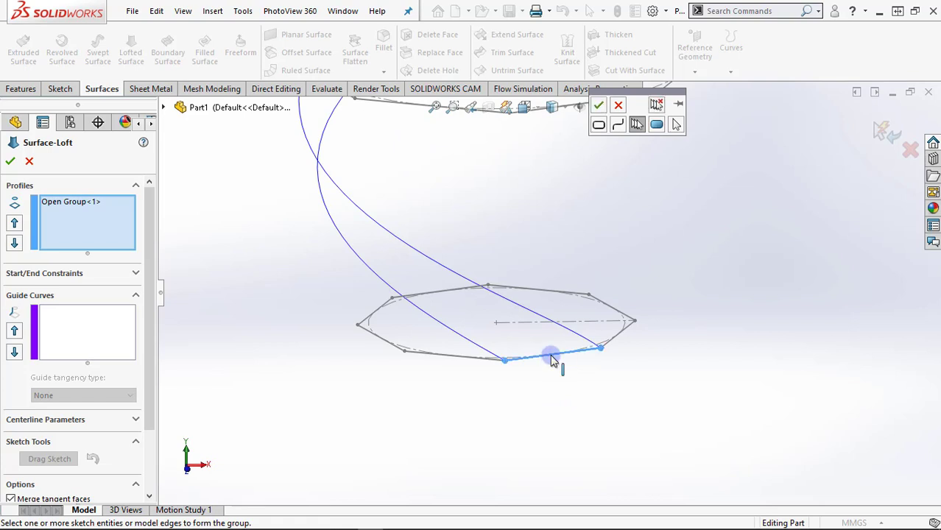
pyautogui.click(554, 360)
pyautogui.click(636, 127)
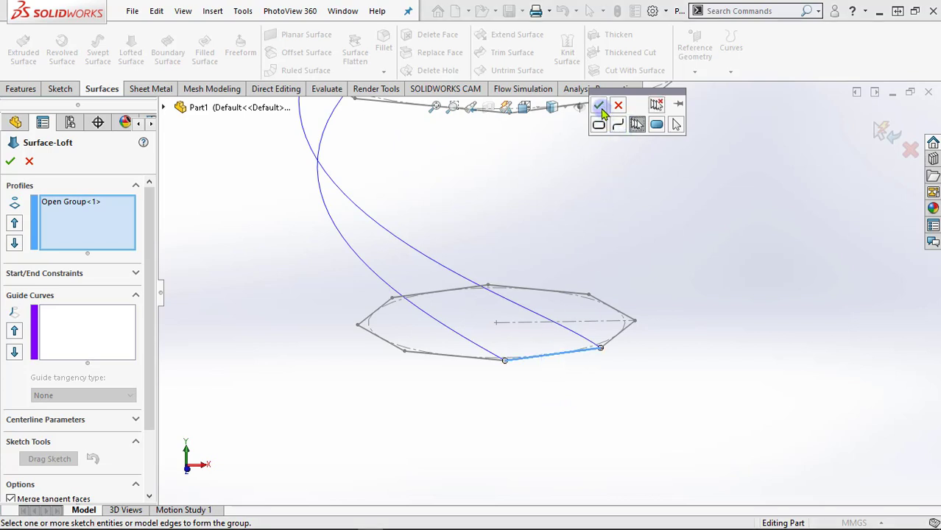
pyautogui.click(600, 111)
pyautogui.moveTo(538, 431)
pyautogui.mouseDown(button='middle')
pyautogui.moveTo(522, 389)
pyautogui.moveTo(480, 411)
pyautogui.moveTo(460, 405)
pyautogui.moveTo(408, 358)
pyautogui.moveTo(590, 396)
pyautogui.moveTo(552, 400)
pyautogui.mouseUp(button='middle')
pyautogui.moveTo(505, 332)
pyautogui.mouseDown()
pyautogui.moveTo(555, 340)
pyautogui.moveTo(538, 351)
pyautogui.moveTo(463, 362)
pyautogui.moveTo(480, 346)
pyautogui.moveTo(458, 331)
pyautogui.mouseUp()
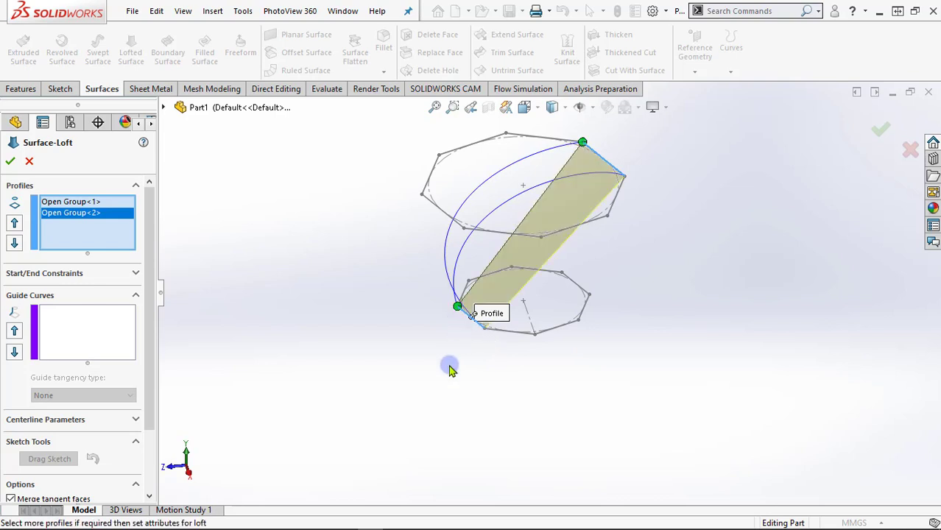
# Step: Align the bottom connector with the edge's left end and cancel a grouped guide-curve selection
pyautogui.moveTo(448, 368)
pyautogui.mouseDown(button='middle')
pyautogui.moveTo(432, 324)
pyautogui.moveTo(424, 338)
pyautogui.mouseUp(button='middle')
pyautogui.click(94, 318)
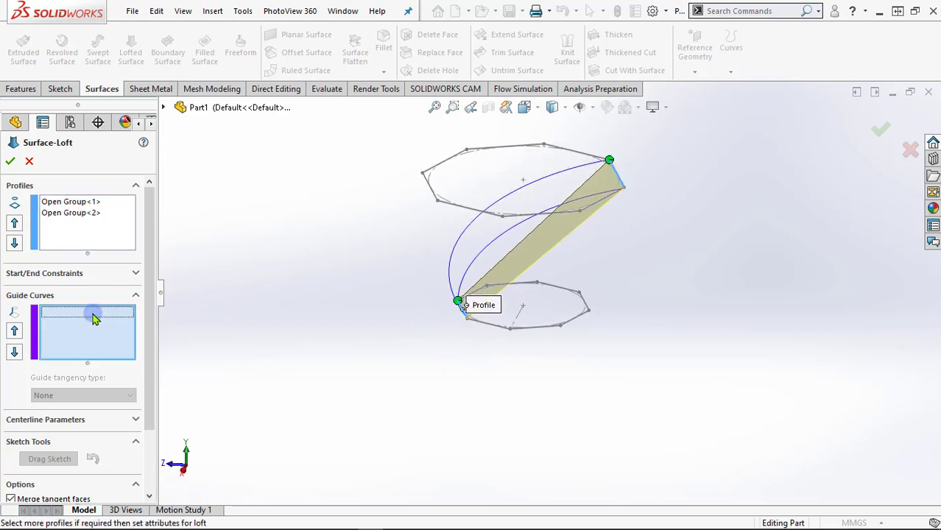
pyautogui.rightClick(95, 318)
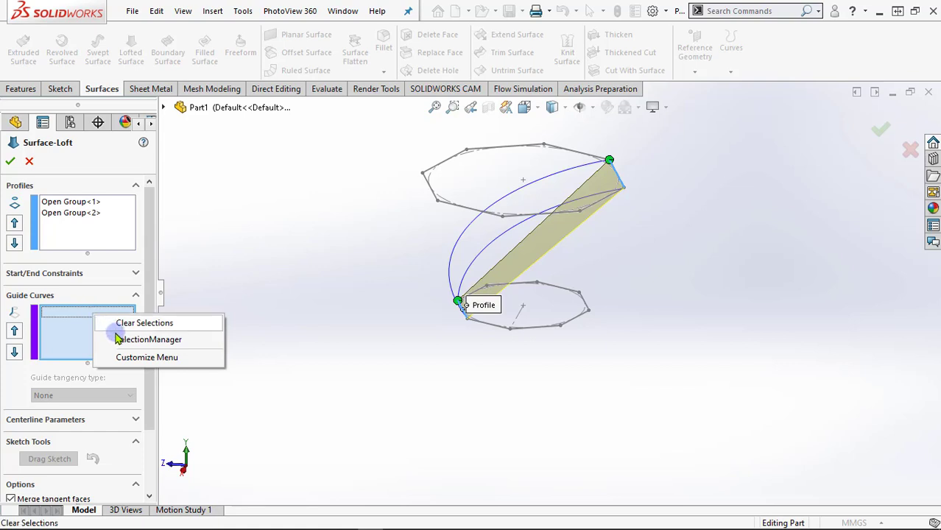
pyautogui.click(122, 341)
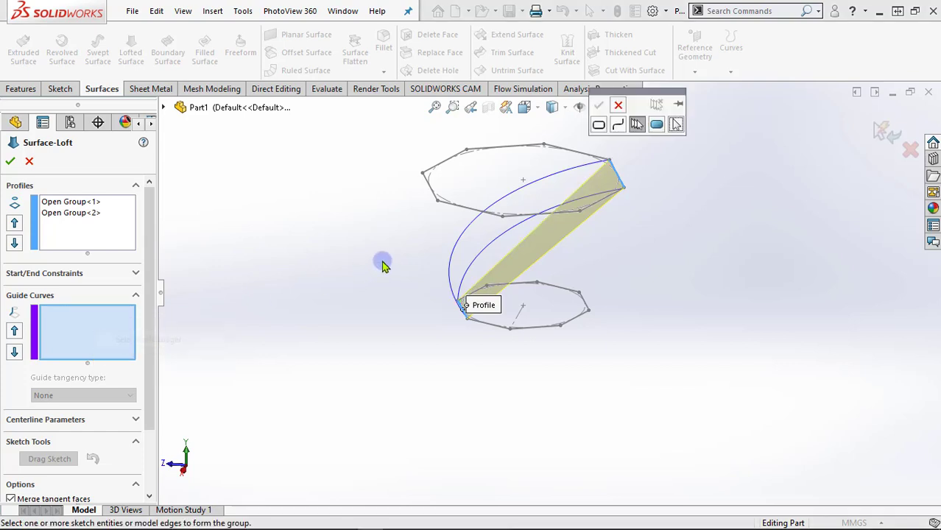
pyautogui.click(485, 254)
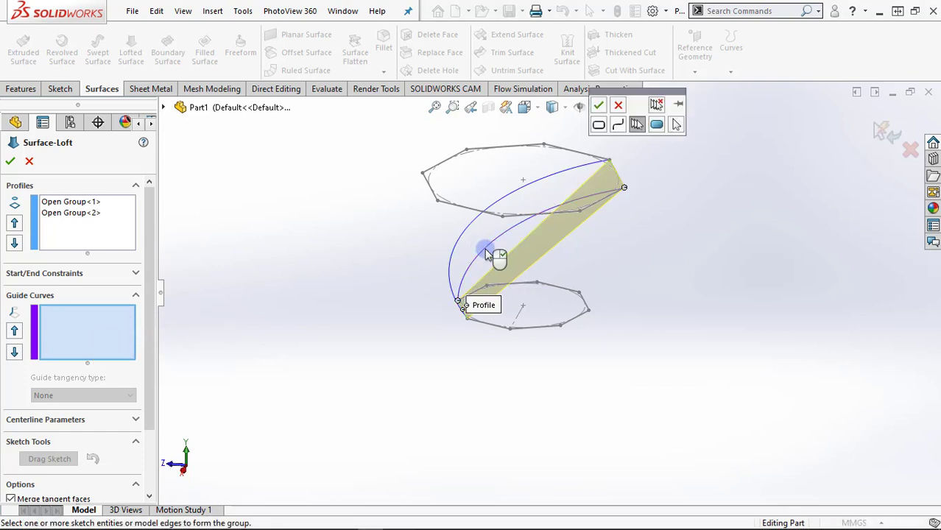
pyautogui.click(616, 125)
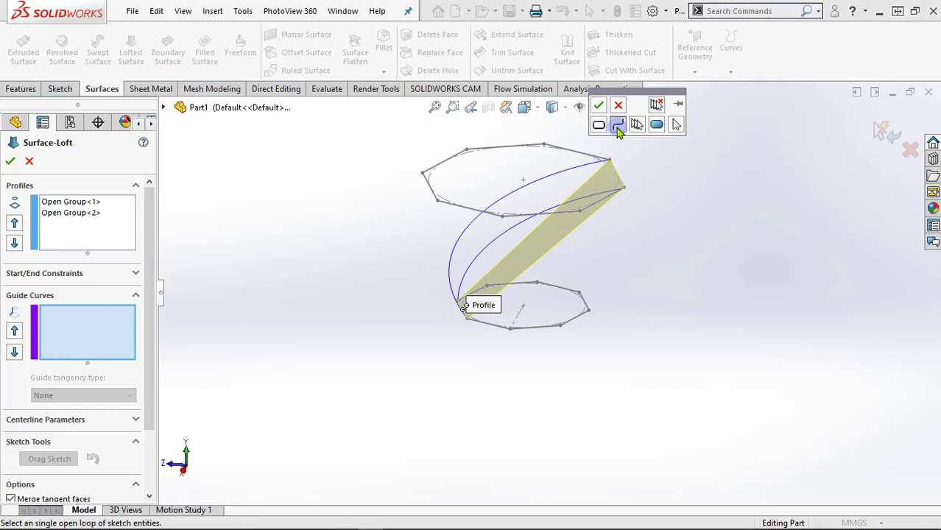
pyautogui.click(638, 184)
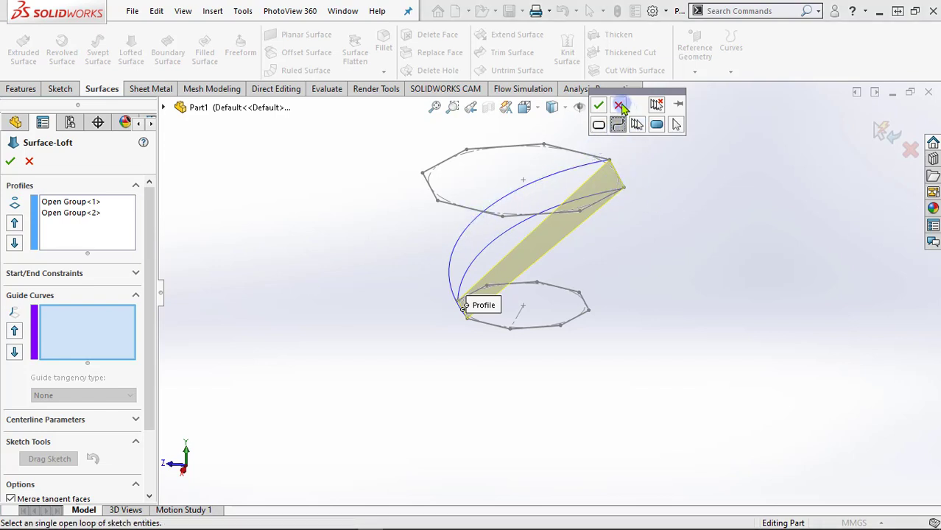
pyautogui.click(598, 105)
# Step: Add Helix/Spiral2 and Helix/Spiral3 as guide curves and create Surface-Loft1
pyautogui.click(81, 334)
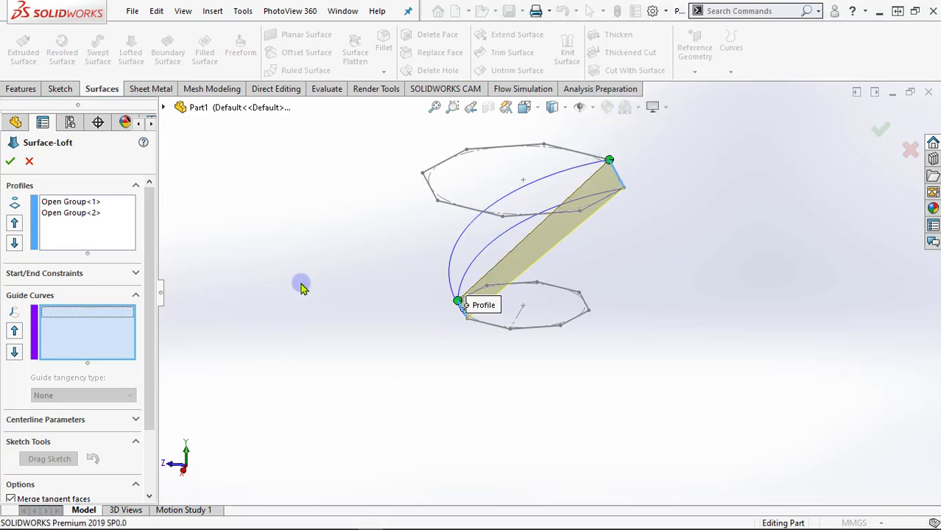
pyautogui.click(501, 242)
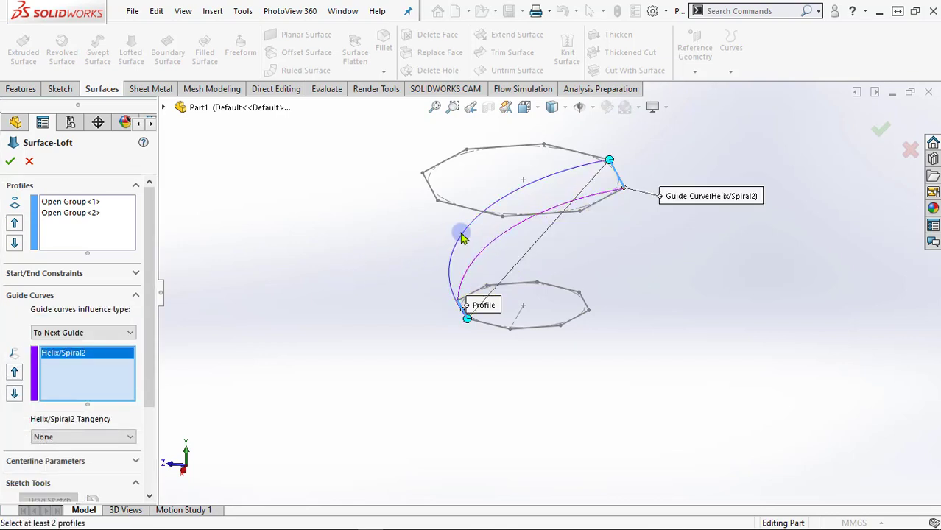
pyautogui.click(464, 235)
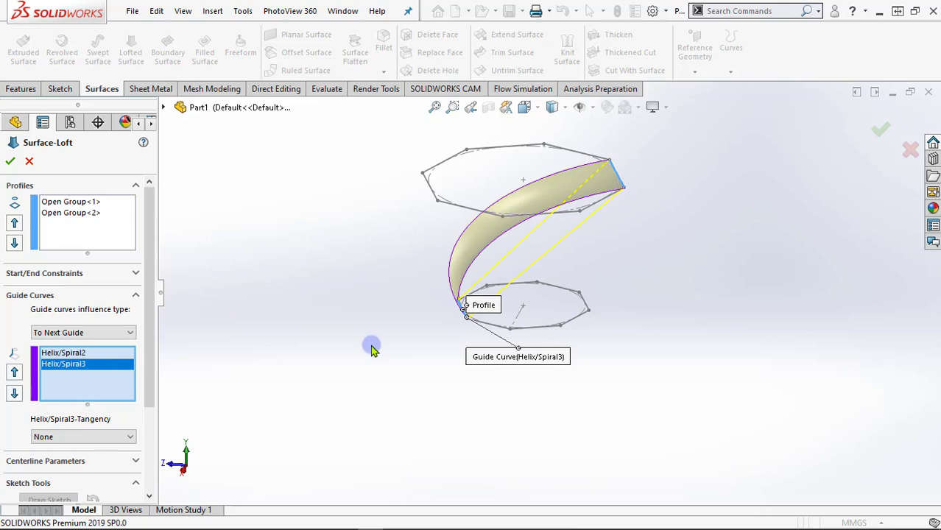
pyautogui.moveTo(372, 350)
pyautogui.mouseDown(button='middle')
pyautogui.moveTo(374, 320)
pyautogui.moveTo(349, 273)
pyautogui.moveTo(372, 292)
pyautogui.moveTo(586, 334)
pyautogui.mouseUp(button='middle')
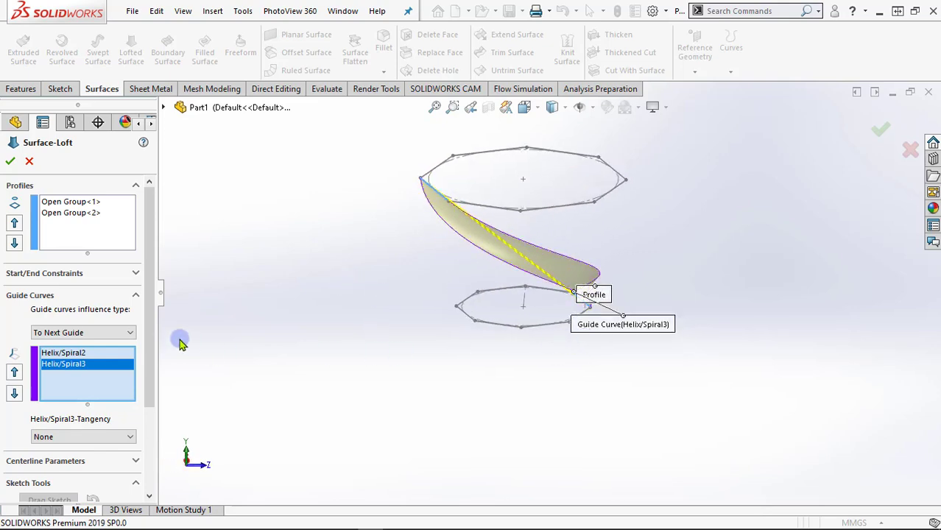
pyautogui.scroll(-3, 151, 353)
pyautogui.scroll(3, 156, 294)
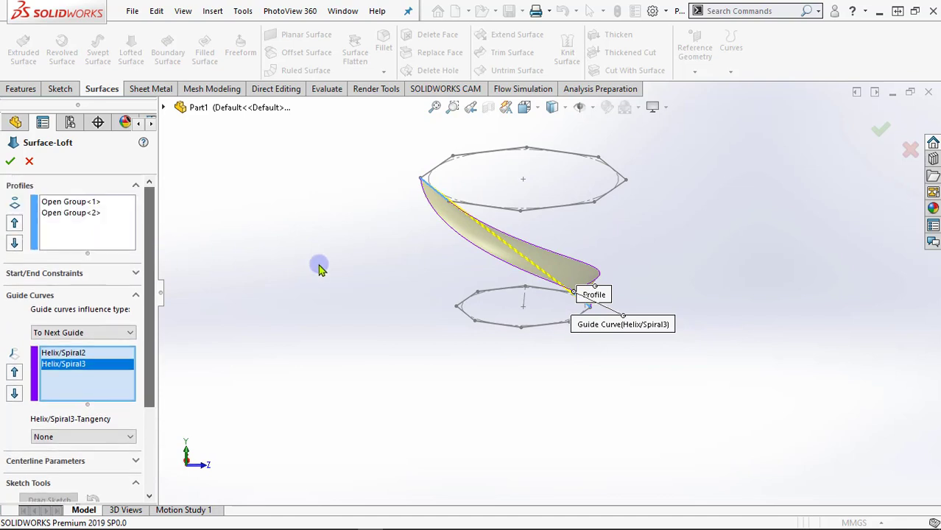
pyautogui.click(10, 160)
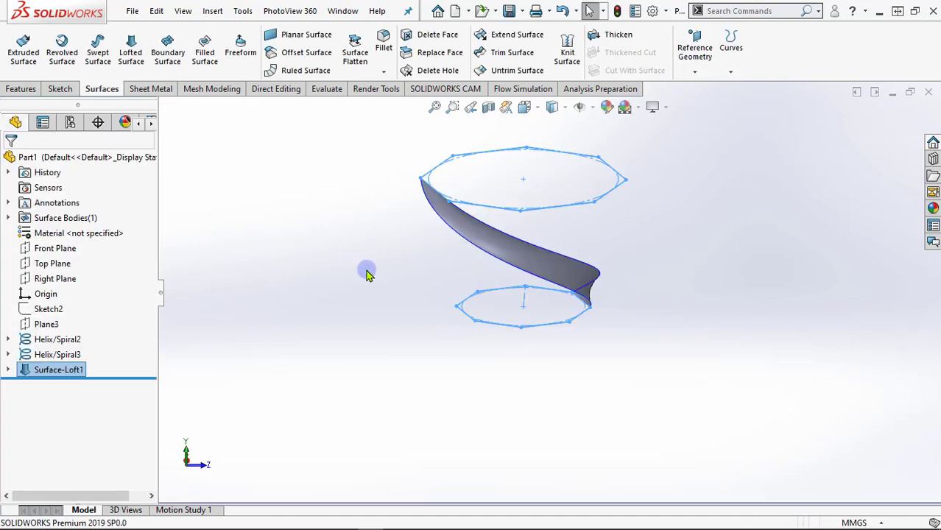
# Step: Show Sketch2's vertical axis and slanted line beside the twisted loft strip
pyautogui.moveTo(426, 308); pyautogui.dragTo(212, 335, button='middle')
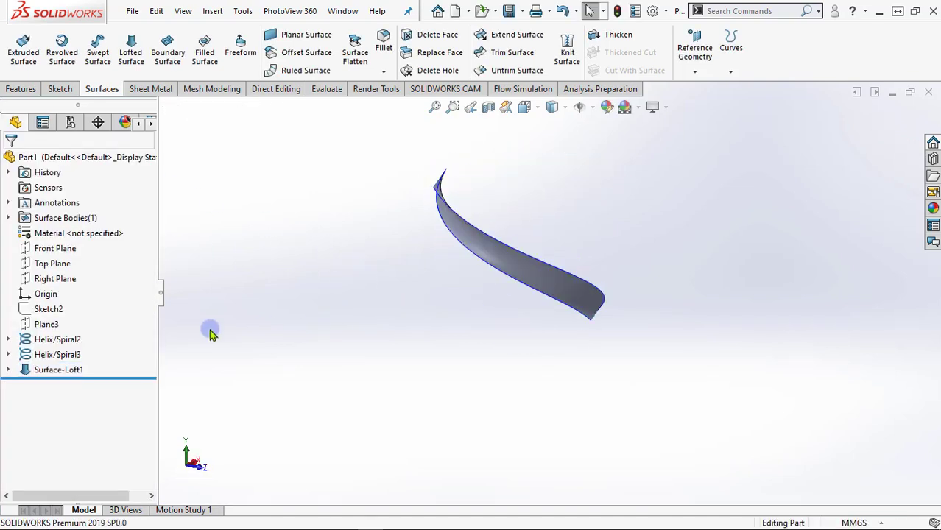
pyautogui.click(44, 311)
pyautogui.click(53, 292)
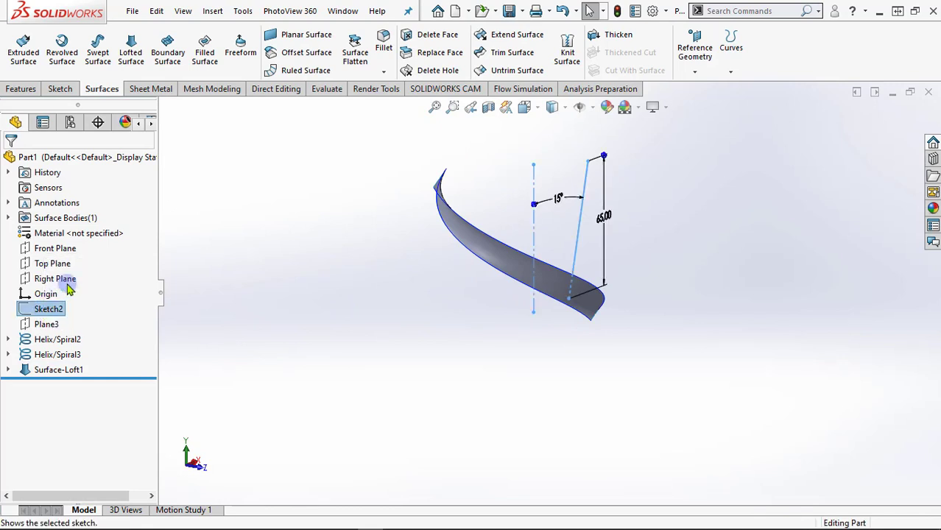
pyautogui.moveTo(441, 343); pyautogui.dragTo(298, 394, button='middle')
pyautogui.keyDown('ctrl'); pyautogui.moveTo(408, 296); pyautogui.dragTo(432, 308, button='middle'); pyautogui.keyUp('ctrl')
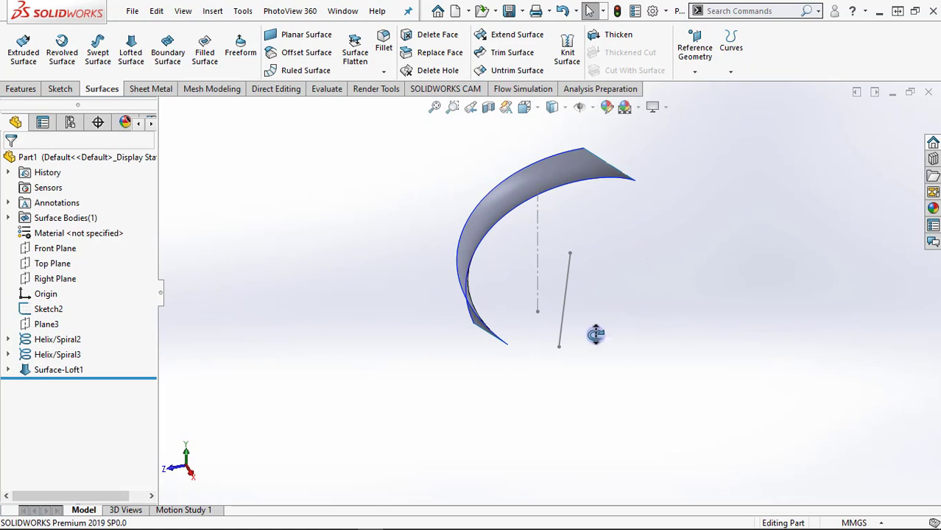
pyautogui.moveTo(596, 335)
pyautogui.mouseDown(button='middle')
pyautogui.moveTo(544, 346)
pyautogui.moveTo(552, 343)
pyautogui.mouseUp(button='middle')
pyautogui.moveTo(705, 122); pyautogui.dragTo(695, 270, button='middle')
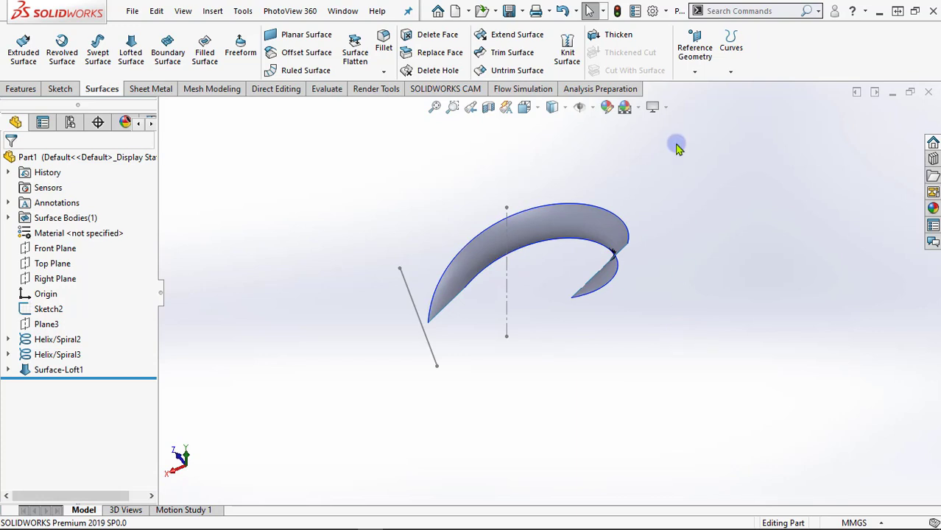
# Step: Create reference axis Axis1 from Sketch2's vertical line
pyautogui.click(694, 73)
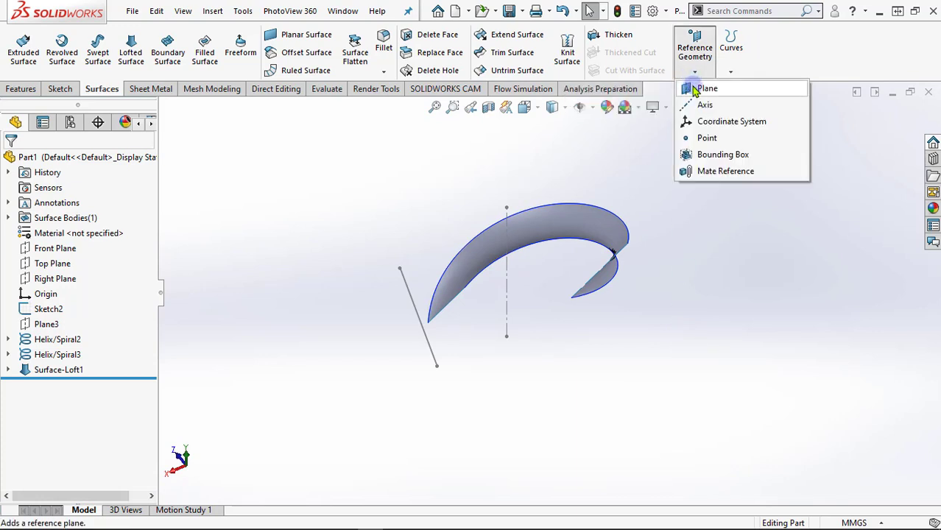
pyautogui.click(705, 105)
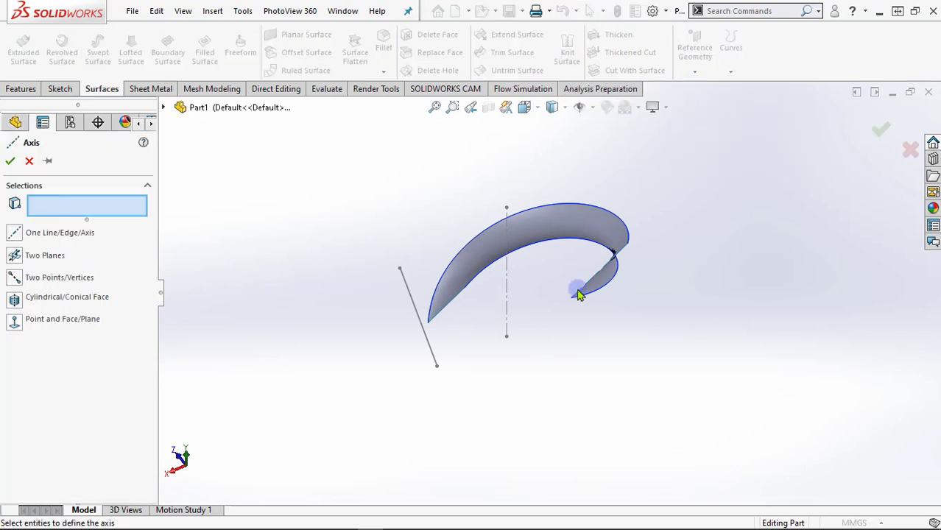
pyautogui.click(506, 338)
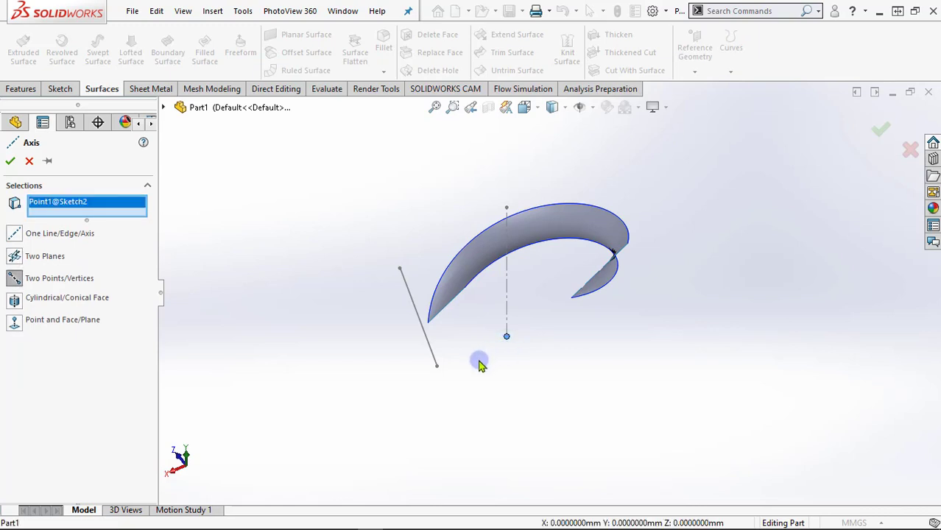
pyautogui.moveTo(478, 360); pyautogui.dragTo(531, 349, button='middle')
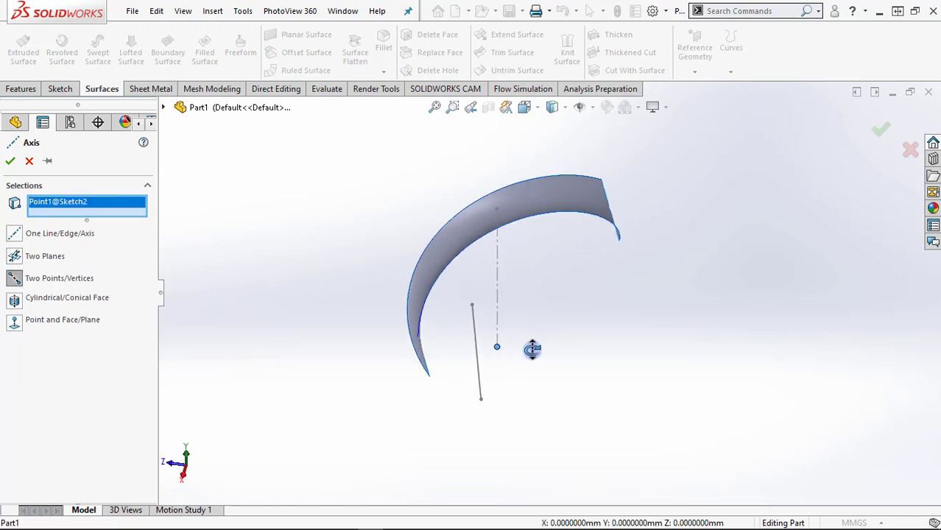
pyautogui.click(499, 318)
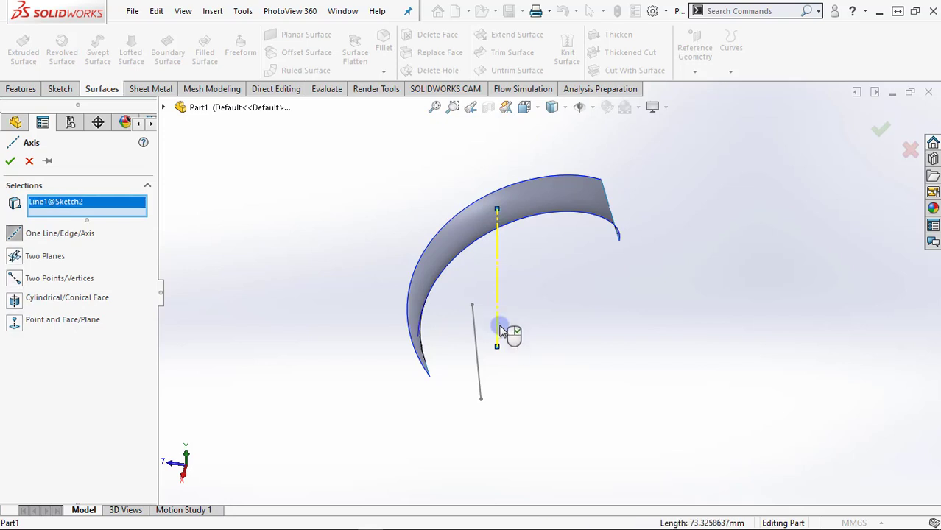
pyautogui.click(13, 162)
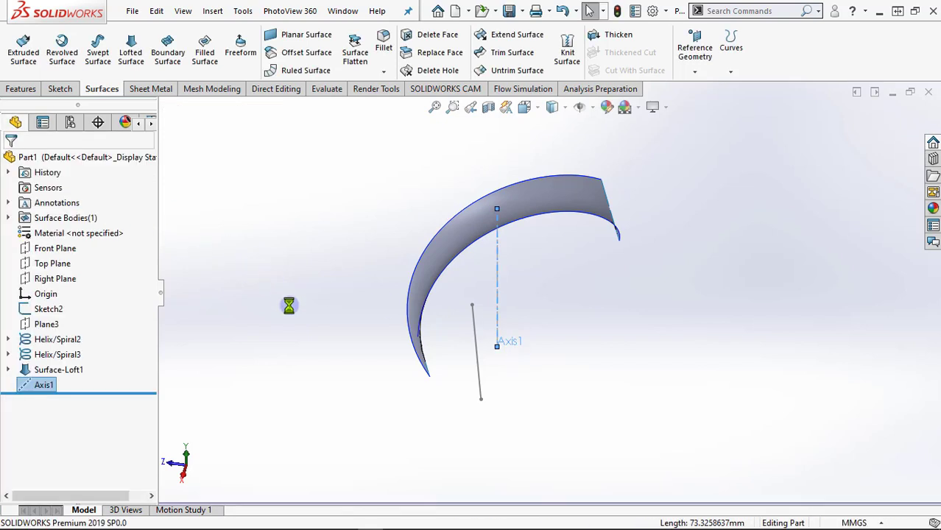
pyautogui.moveTo(546, 382)
pyautogui.mouseDown(button='middle')
pyautogui.moveTo(493, 377)
pyautogui.moveTo(588, 393)
pyautogui.mouseUp(button='middle')
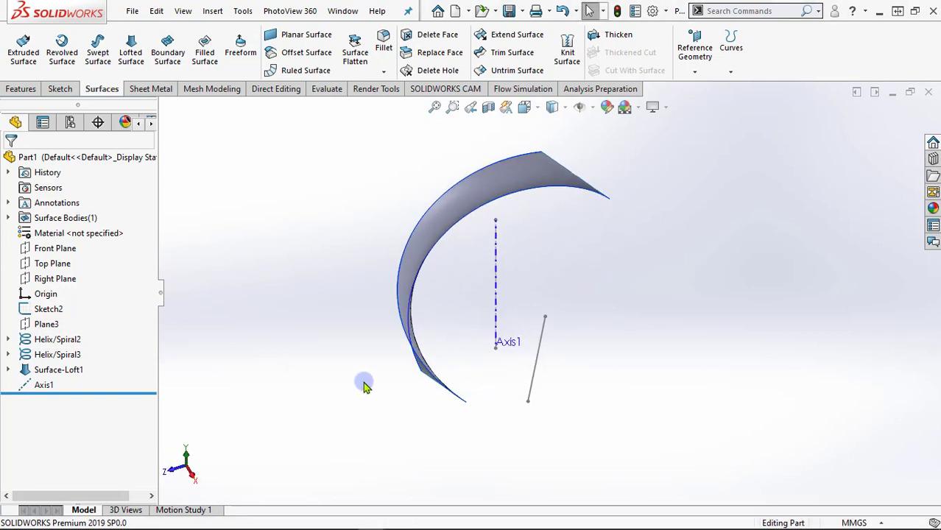
pyautogui.moveTo(364, 380)
pyautogui.mouseDown(button='middle')
pyautogui.moveTo(326, 395)
pyautogui.moveTo(379, 427)
pyautogui.moveTo(412, 414)
pyautogui.mouseUp(button='middle')
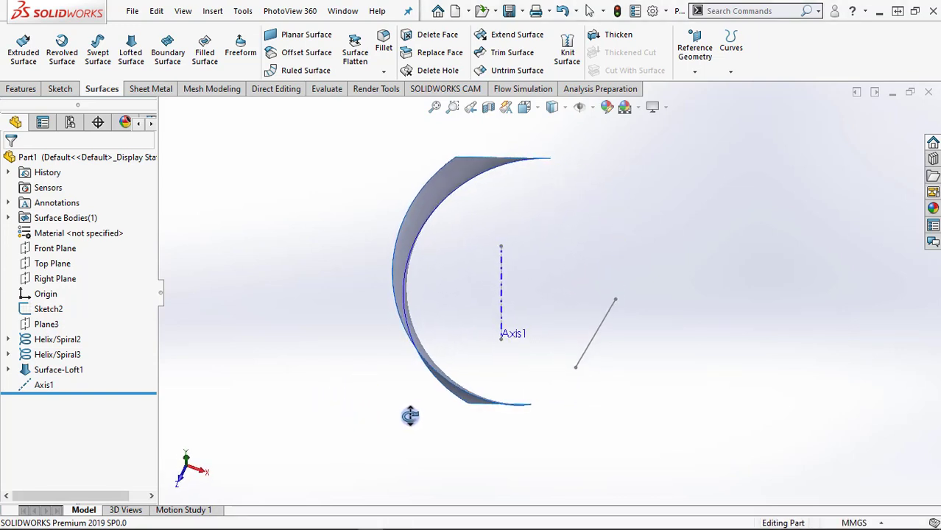
# Step: Create Plane4 through Sketch2's line endpoint, parallel to the Top Plane
pyautogui.click(695, 73)
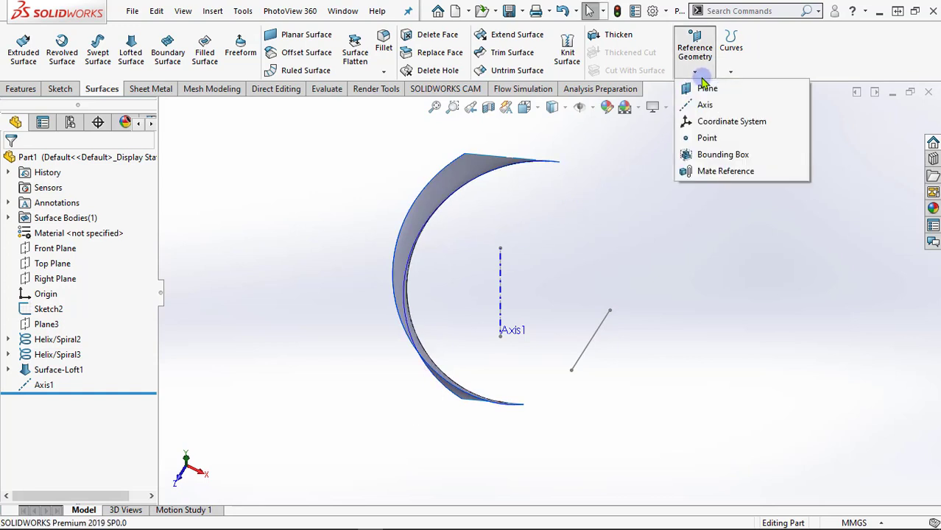
pyautogui.click(705, 87)
pyautogui.moveTo(542, 368); pyautogui.dragTo(527, 376, button='middle')
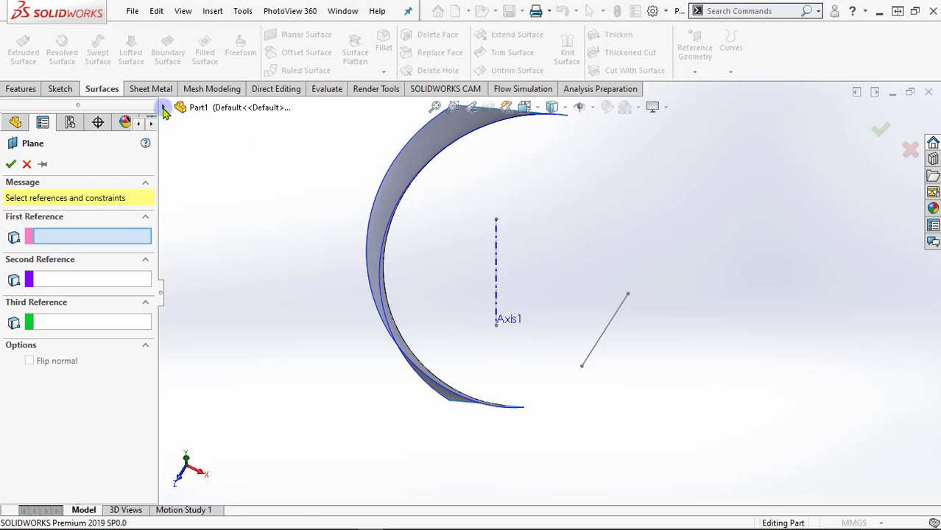
pyautogui.click(498, 327)
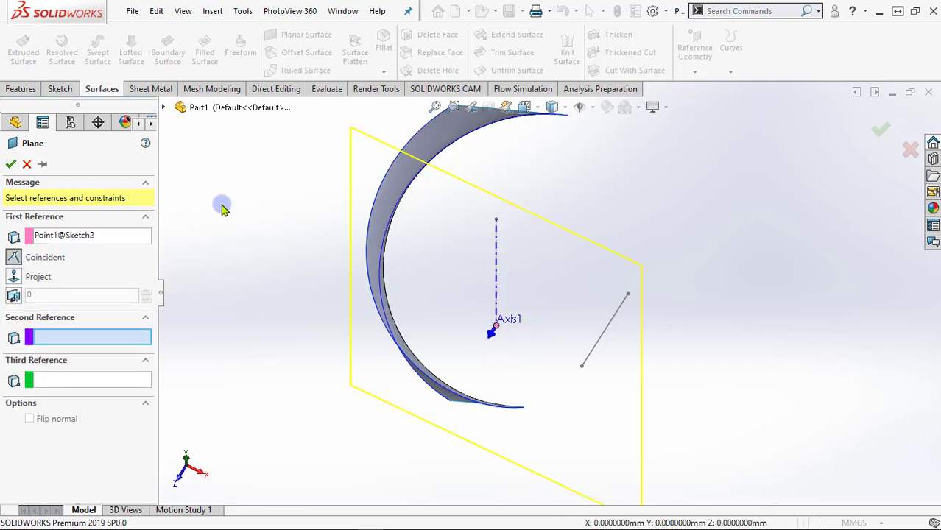
pyautogui.click(163, 108)
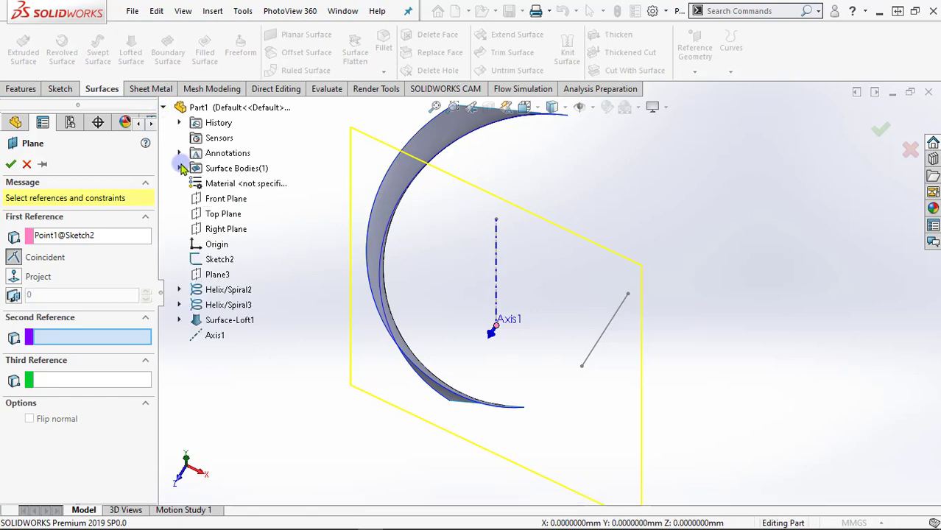
pyautogui.click(225, 215)
pyautogui.moveTo(510, 403)
pyautogui.mouseDown(button='middle')
pyautogui.moveTo(449, 317)
pyautogui.moveTo(478, 331)
pyautogui.mouseUp(button='middle')
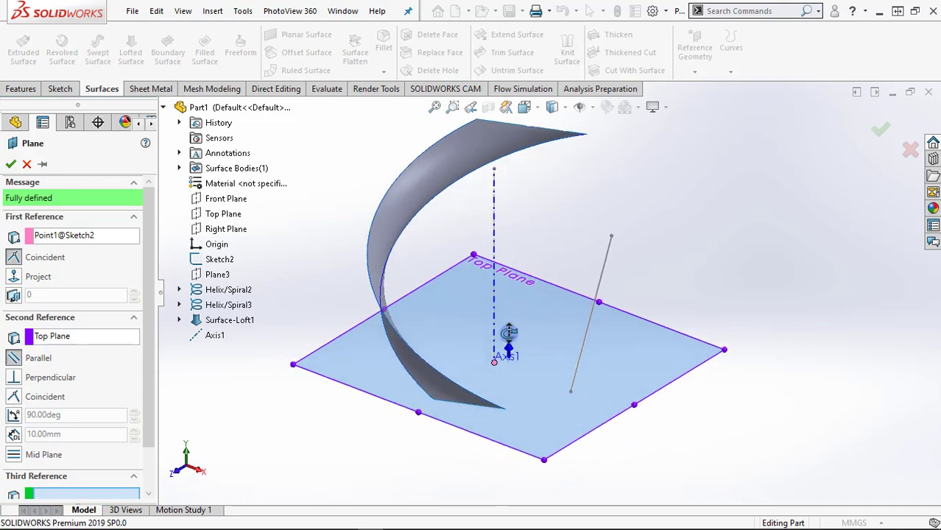
pyautogui.click(11, 163)
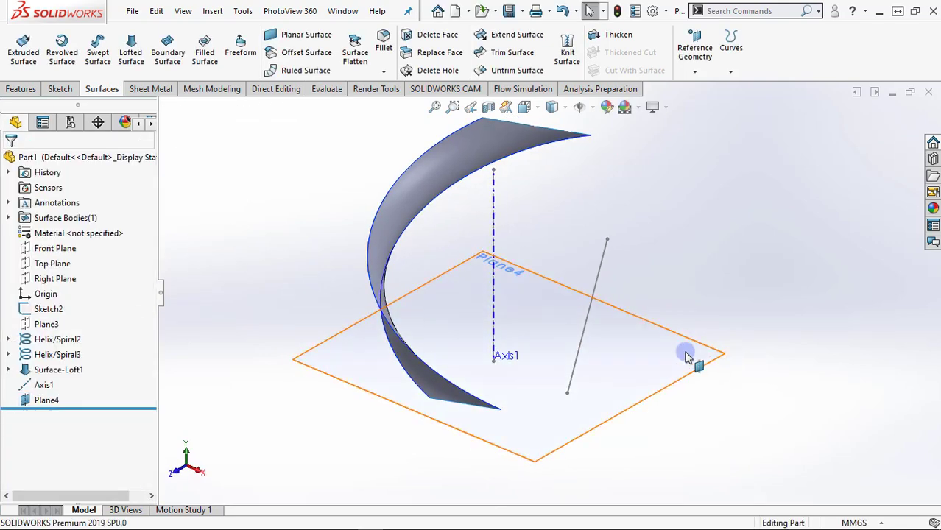
pyautogui.press('Escape')
pyautogui.moveTo(685, 351); pyautogui.dragTo(661, 351, button='middle')
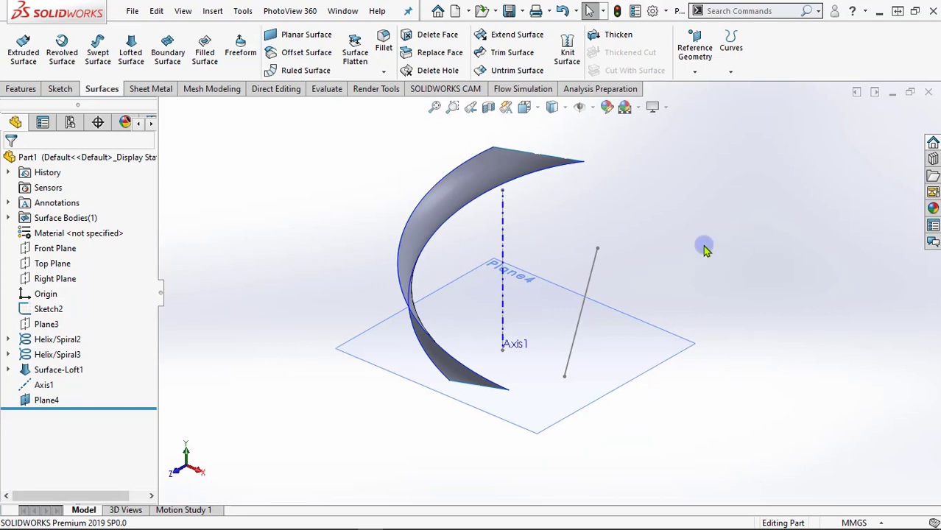
# Step: Circular-pattern the Surface-Loft1 body into 8 equal instances over 360° around Sketch2's vertical line
pyautogui.click(410, 71)
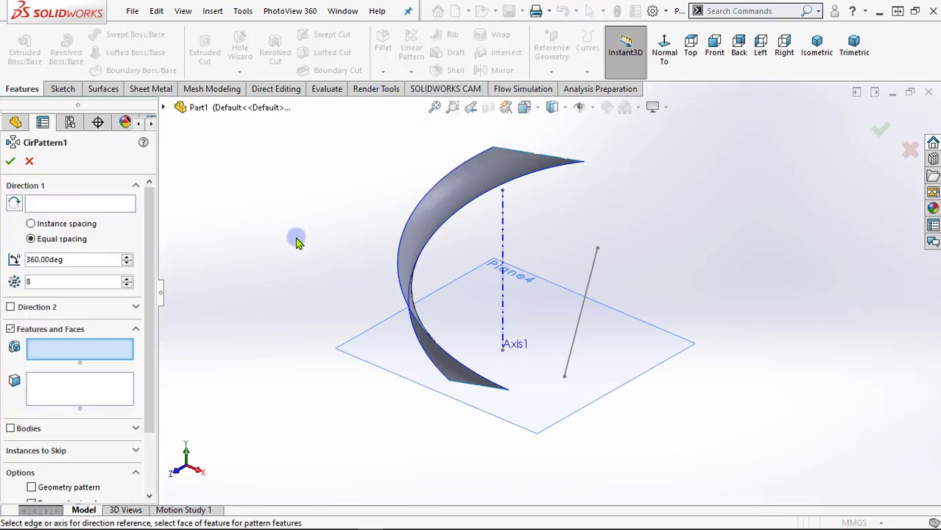
pyautogui.click(101, 208)
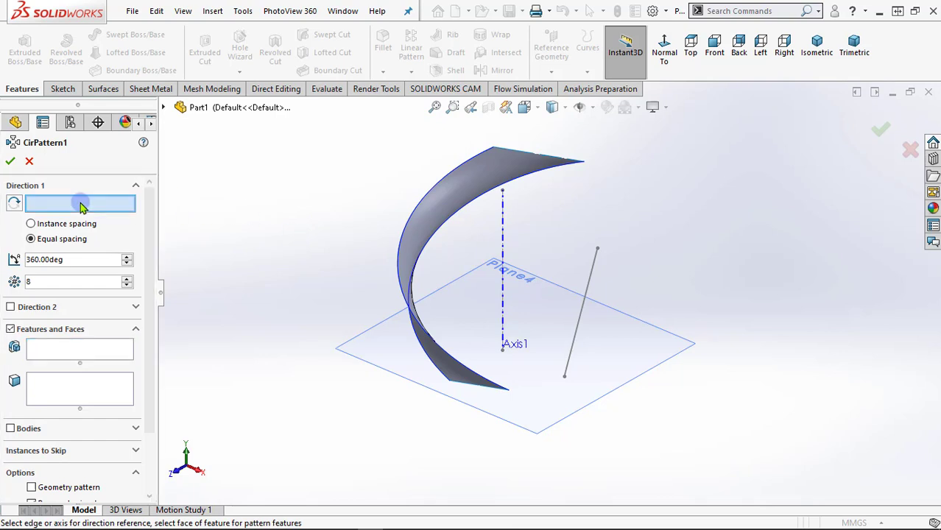
pyautogui.click(503, 309)
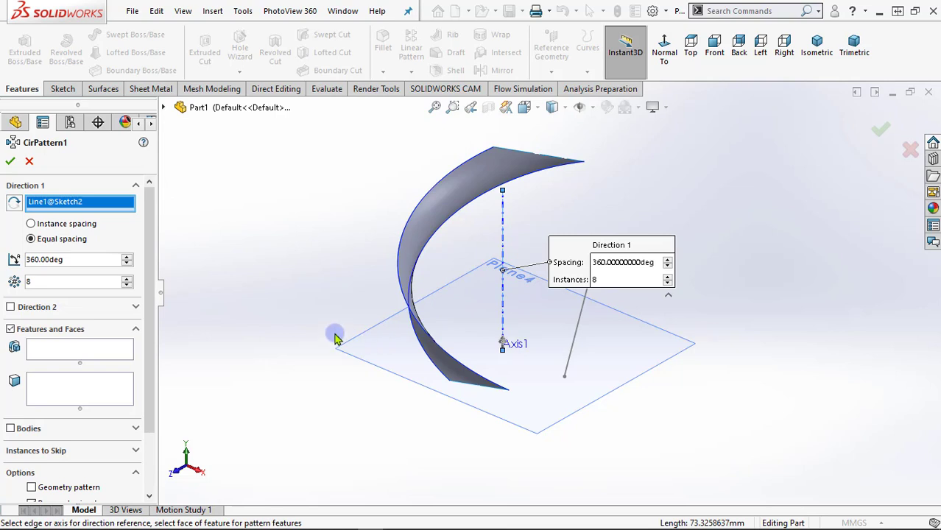
pyautogui.moveTo(420, 358); pyautogui.dragTo(360, 392, button='middle')
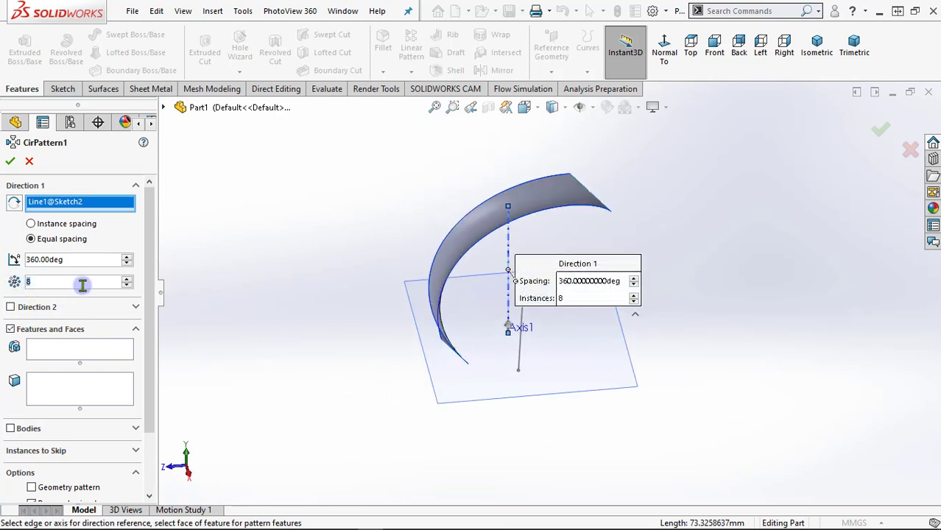
pyautogui.click(78, 352)
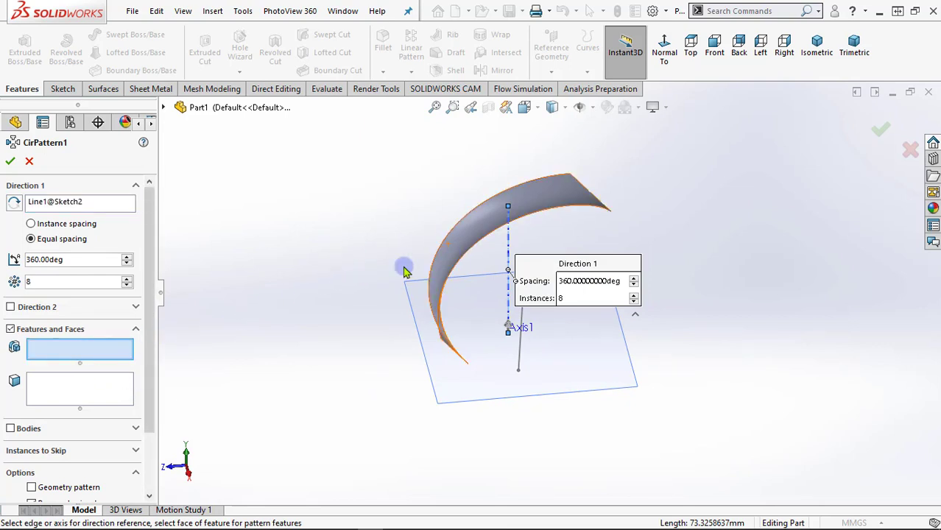
pyautogui.click(20, 429)
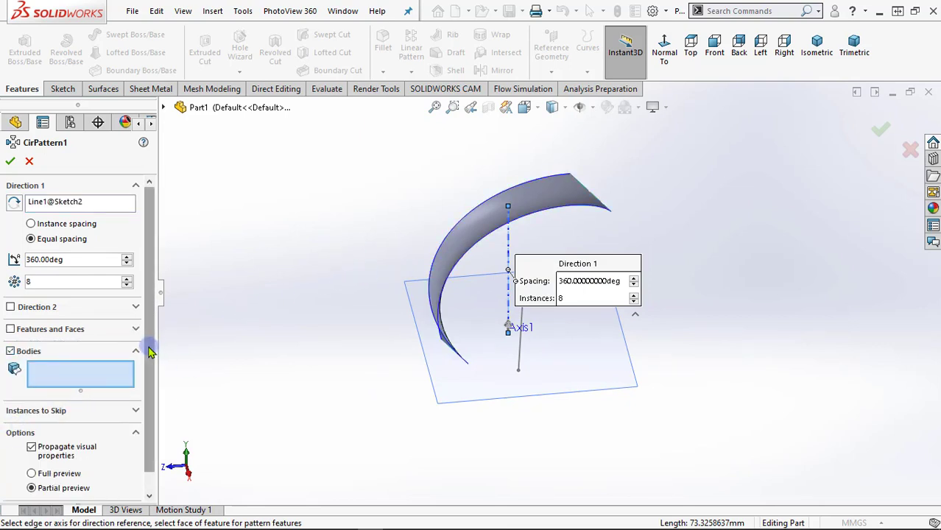
pyautogui.scroll(-1, 147, 347)
pyautogui.click(445, 269)
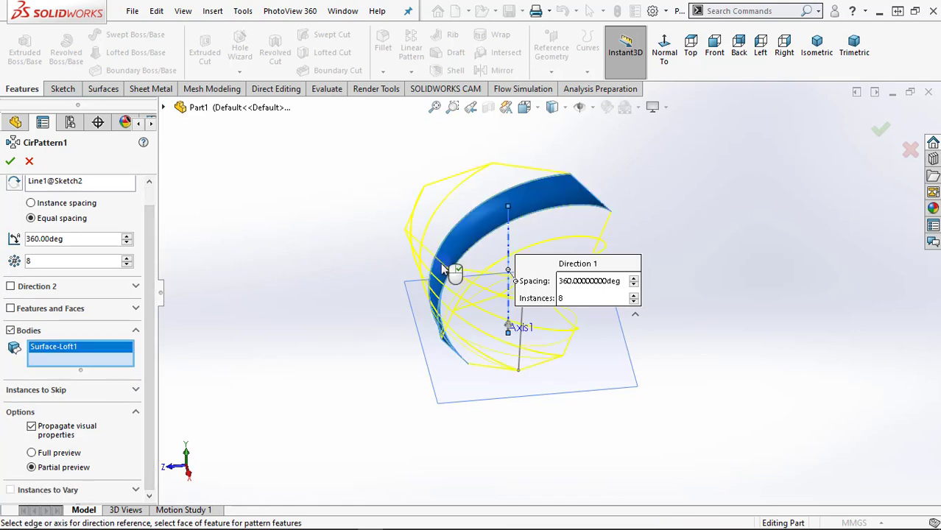
pyautogui.moveTo(335, 304)
pyautogui.mouseDown(button='middle')
pyautogui.moveTo(269, 222)
pyautogui.moveTo(250, 232)
pyautogui.moveTo(290, 277)
pyautogui.moveTo(377, 338)
pyautogui.moveTo(458, 342)
pyautogui.moveTo(454, 330)
pyautogui.moveTo(317, 302)
pyautogui.mouseUp(button='middle')
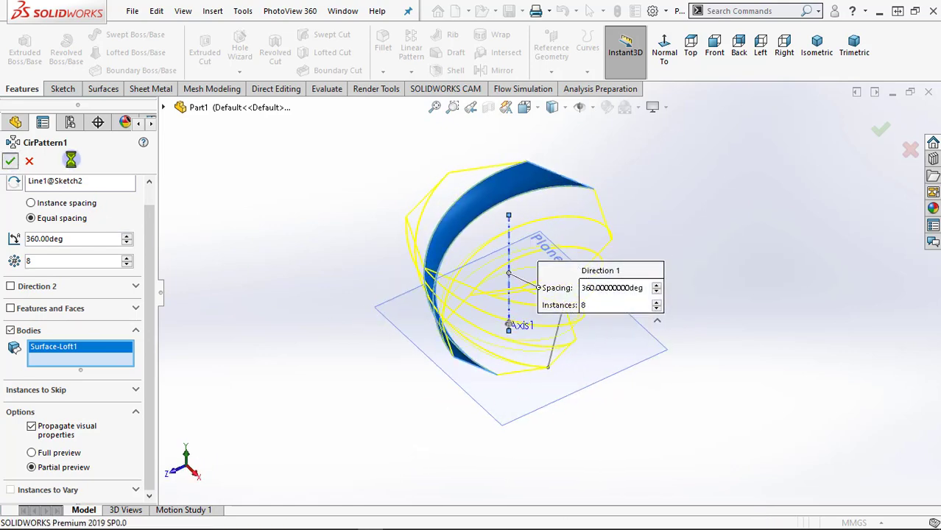
pyautogui.click(14, 162)
pyautogui.moveTo(411, 365)
pyautogui.mouseDown(button='middle')
pyautogui.moveTo(336, 246)
pyautogui.moveTo(338, 200)
pyautogui.moveTo(349, 191)
pyautogui.moveTo(369, 329)
pyautogui.mouseUp(button='middle')
pyautogui.scroll(-2, 394, 288)
# Step: Hide Plane4, Sketch2 and Axis1 so only the eight twisted vase surfaces remain visible
pyautogui.scroll(2, 444, 313)
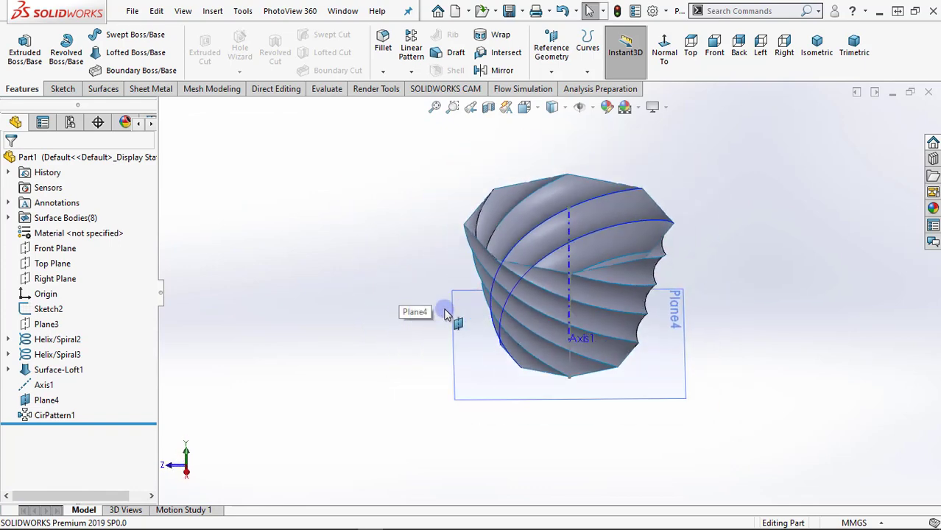
pyautogui.click(681, 360)
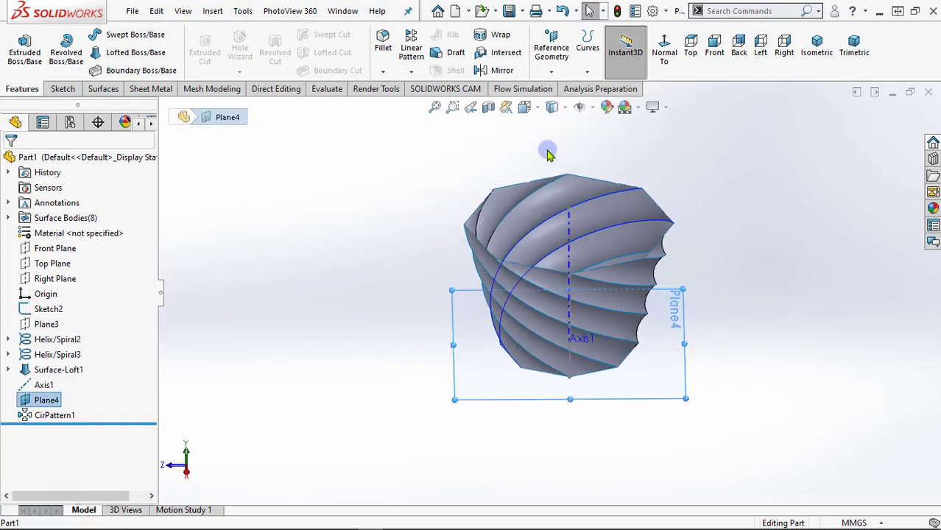
pyautogui.click(663, 339)
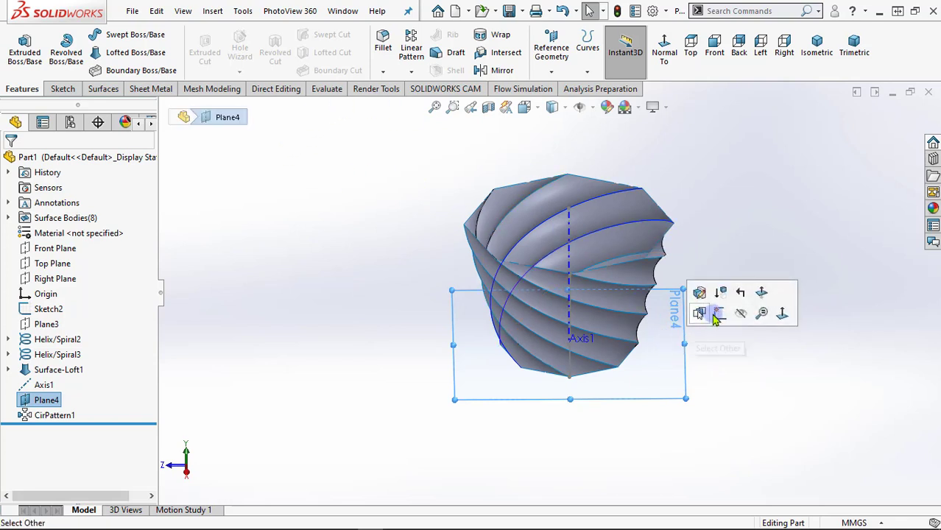
pyautogui.click(741, 315)
pyautogui.moveTo(741, 362)
pyautogui.mouseDown(button='middle')
pyautogui.moveTo(695, 323)
pyautogui.moveTo(705, 328)
pyautogui.mouseUp(button='middle')
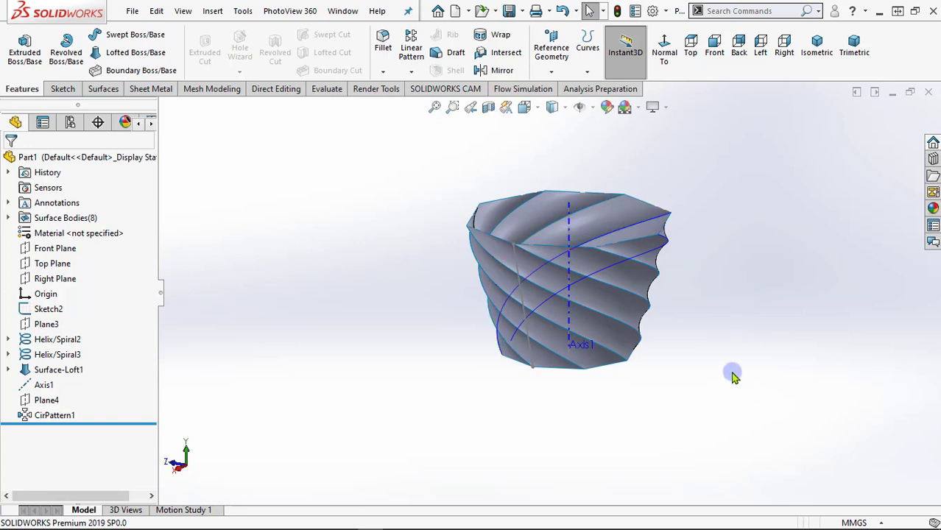
pyautogui.click(534, 362)
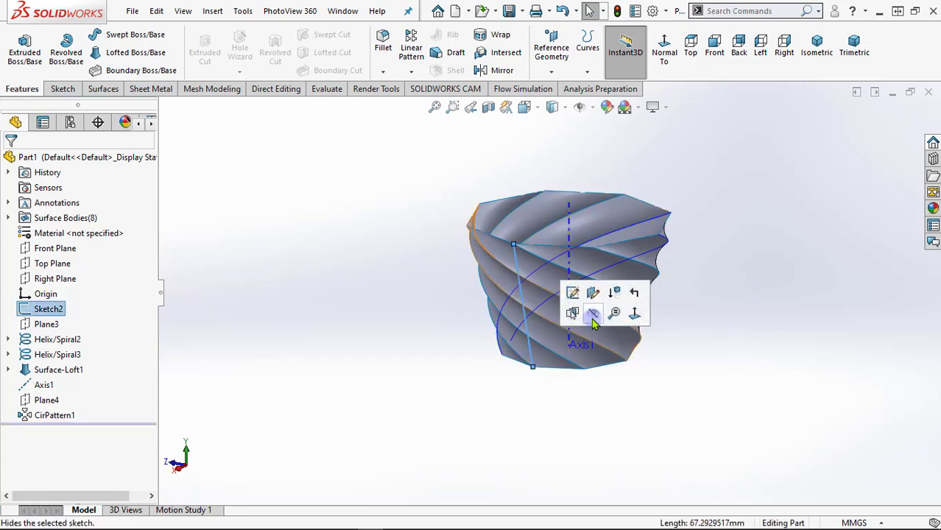
pyautogui.click(595, 313)
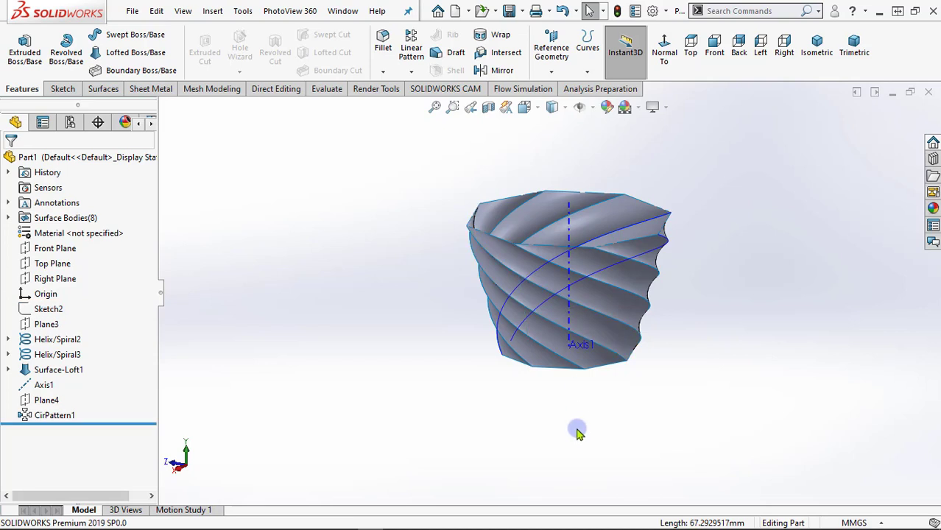
pyautogui.click(569, 237)
pyautogui.click(630, 190)
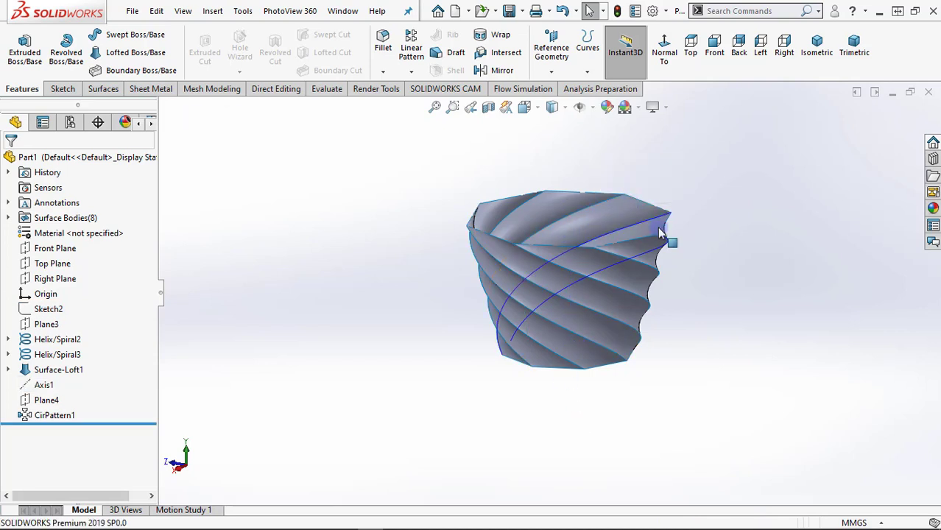
pyautogui.moveTo(593, 344)
pyautogui.mouseDown(button='middle')
pyautogui.moveTo(682, 394)
pyautogui.moveTo(800, 340)
pyautogui.moveTo(699, 424)
pyautogui.moveTo(669, 395)
pyautogui.moveTo(695, 248)
pyautogui.moveTo(684, 251)
pyautogui.moveTo(671, 359)
pyautogui.mouseUp(button='middle')
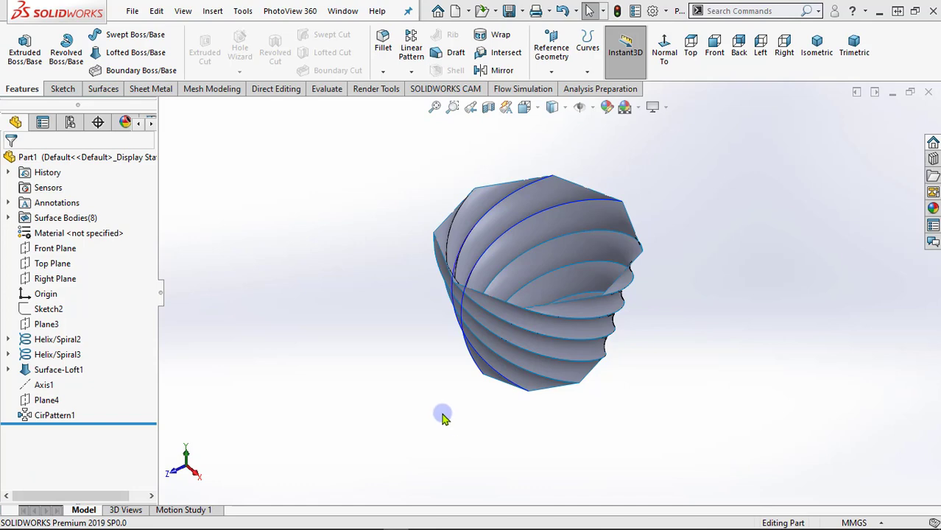
pyautogui.moveTo(441, 416); pyautogui.dragTo(289, 215, button='middle')
pyautogui.click(103, 88)
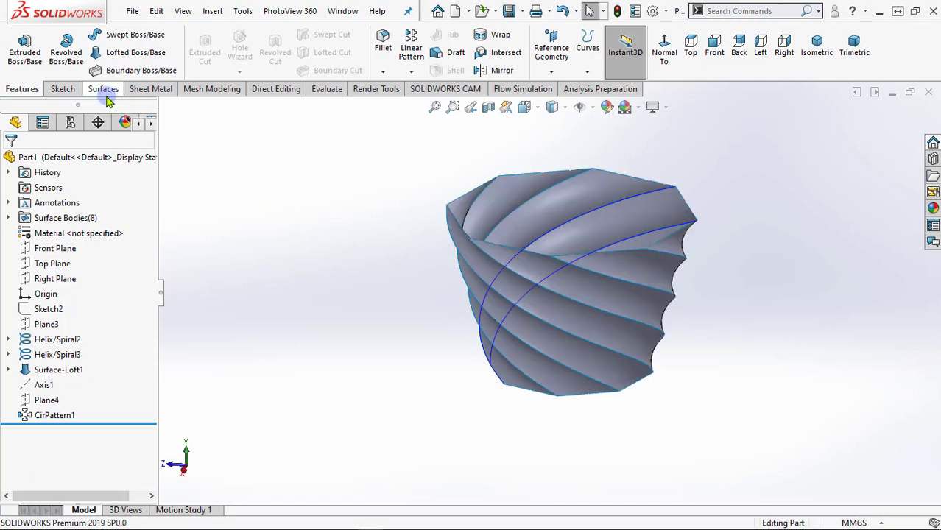
# Step: Create a planar surface bounded by the eight octagonal top rim edges of the vase
pyautogui.click(309, 34)
pyautogui.scroll(-2, 749, 153)
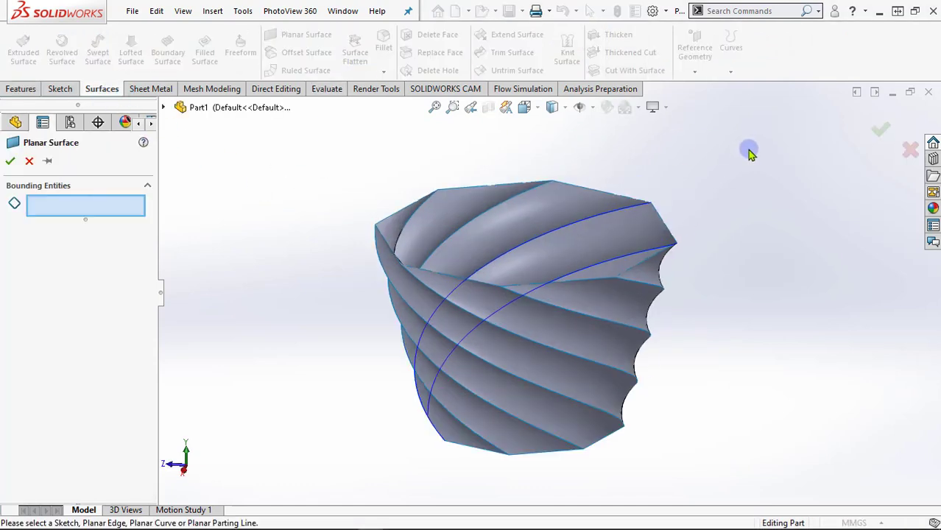
pyautogui.click(450, 282)
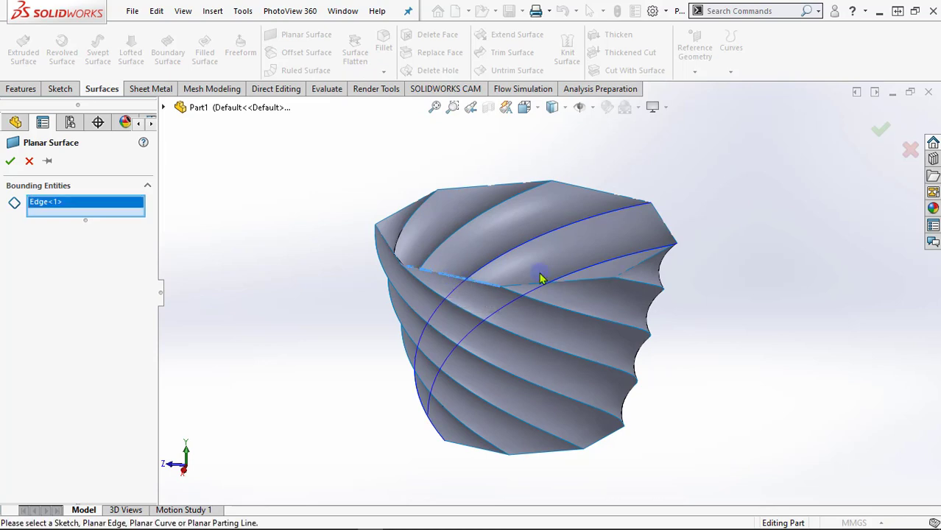
pyautogui.moveTo(599, 319)
pyautogui.mouseDown(button='middle')
pyautogui.moveTo(663, 384)
pyautogui.moveTo(613, 346)
pyautogui.mouseUp(button='middle')
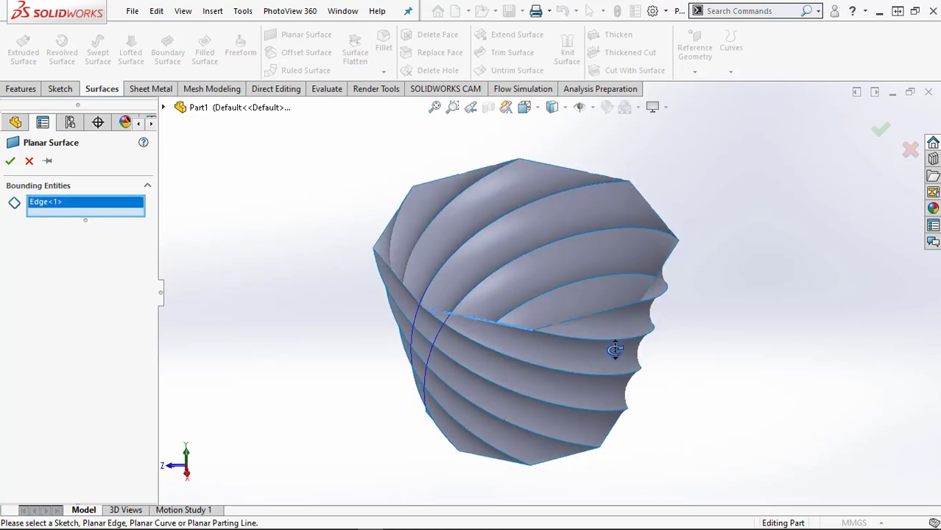
pyautogui.click(610, 312)
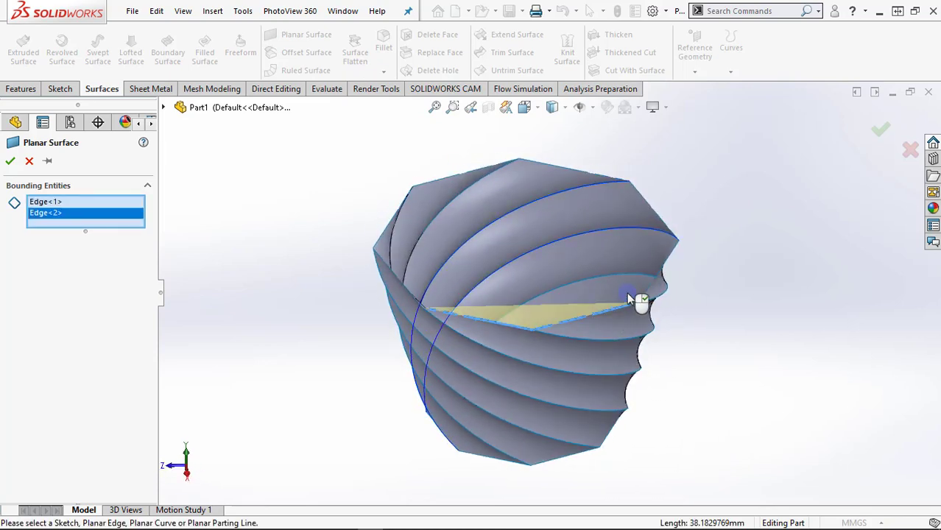
pyautogui.click(669, 263)
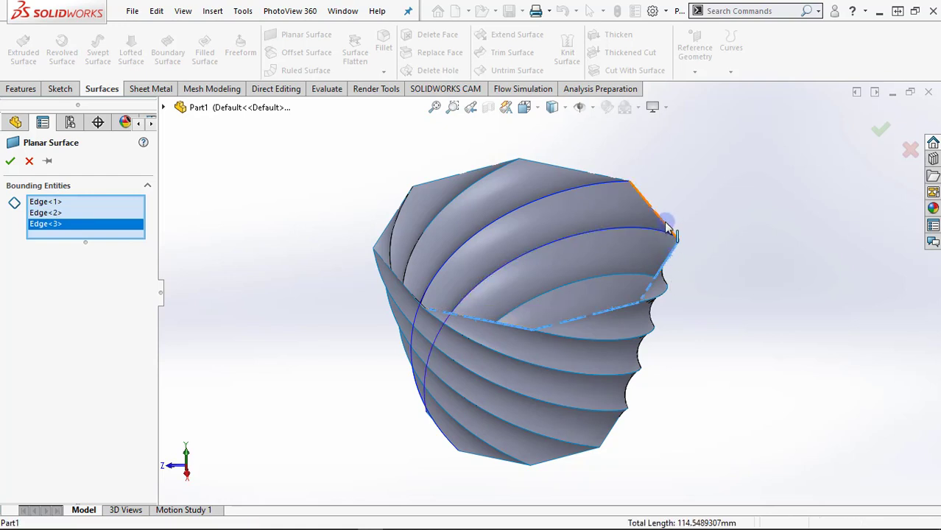
pyautogui.click(666, 219)
pyautogui.click(596, 180)
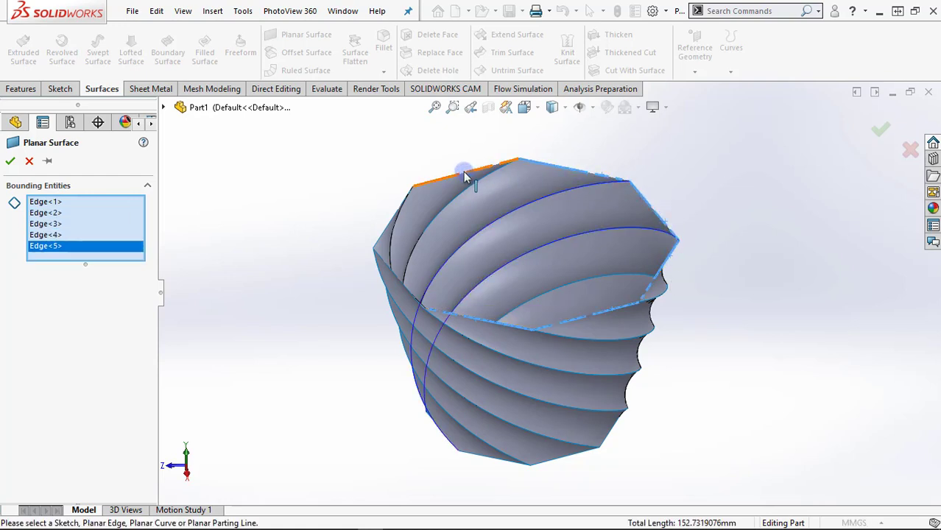
pyautogui.click(463, 172)
pyautogui.click(383, 236)
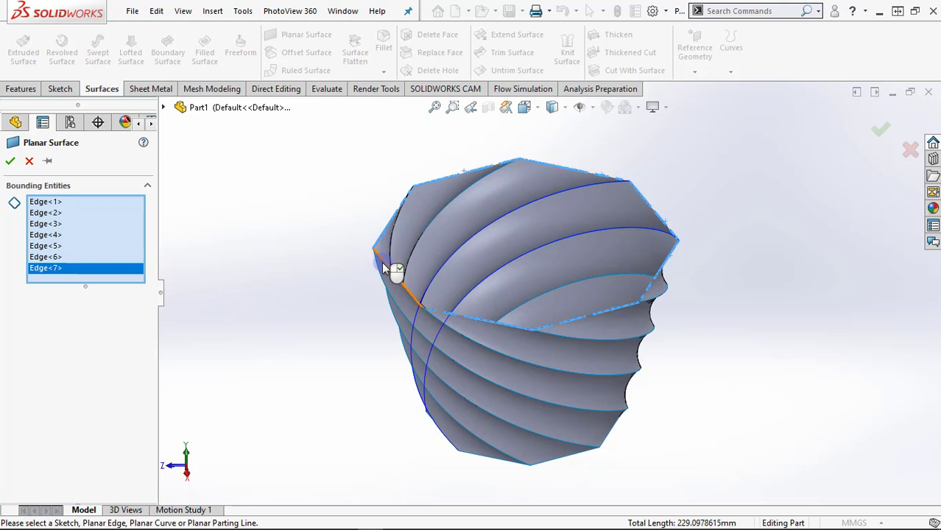
pyautogui.click(382, 264)
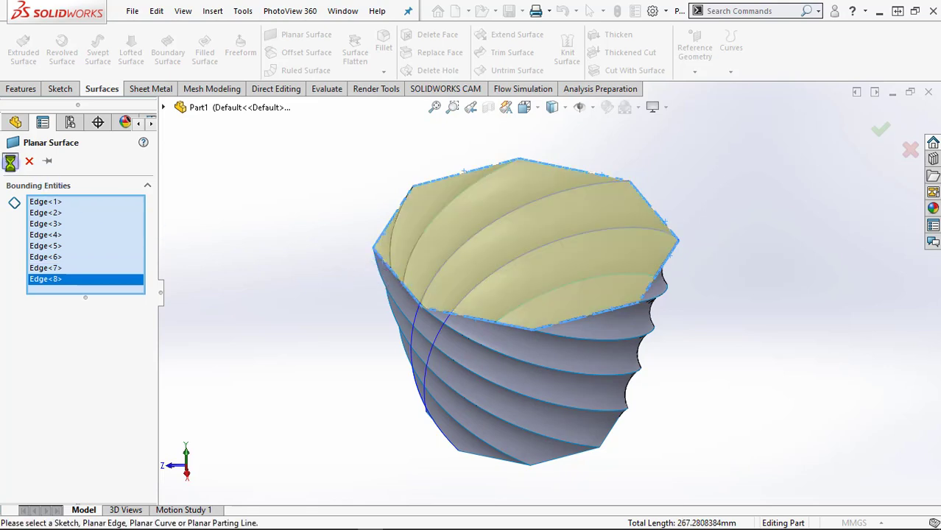
pyautogui.moveTo(325, 376)
pyautogui.mouseDown(button='middle')
pyautogui.moveTo(301, 282)
pyautogui.moveTo(382, 289)
pyautogui.moveTo(481, 347)
pyautogui.moveTo(609, 358)
pyautogui.moveTo(542, 341)
pyautogui.moveTo(477, 226)
pyautogui.moveTo(477, 195)
pyautogui.moveTo(631, 461)
pyautogui.mouseUp(button='middle')
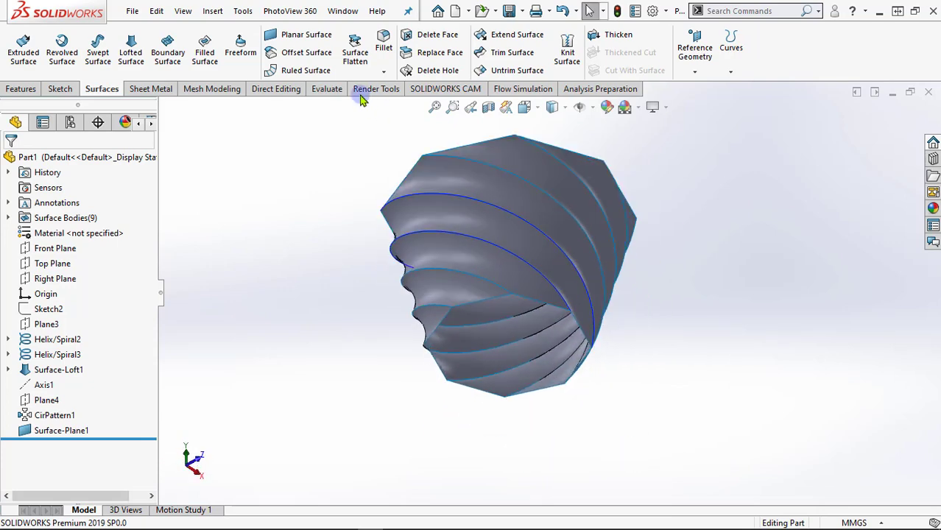
# Step: Start a new planar surface and select the first four bottom rim edges
pyautogui.click(306, 35)
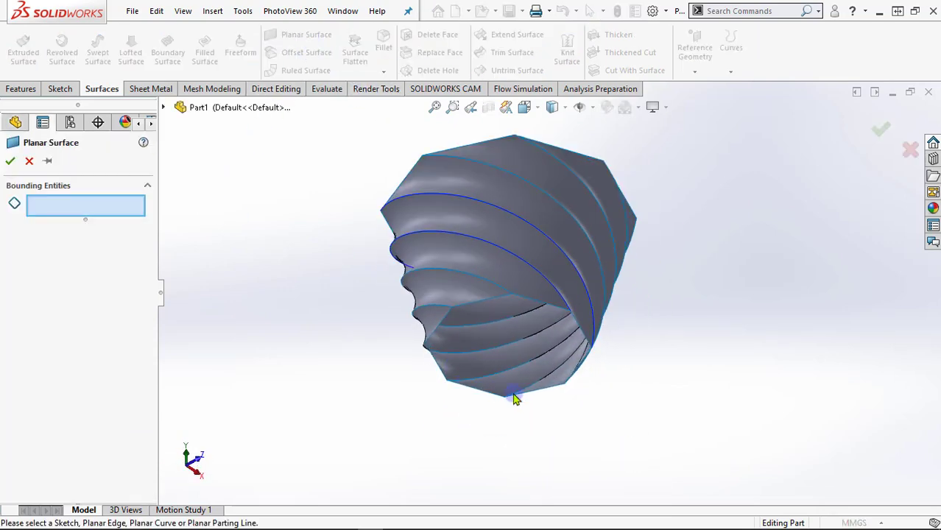
pyautogui.click(475, 395)
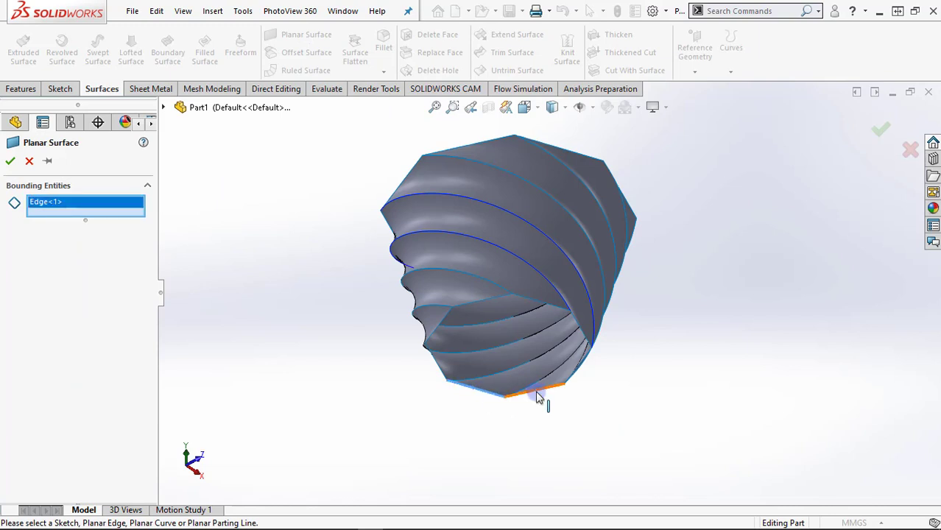
pyautogui.click(537, 398)
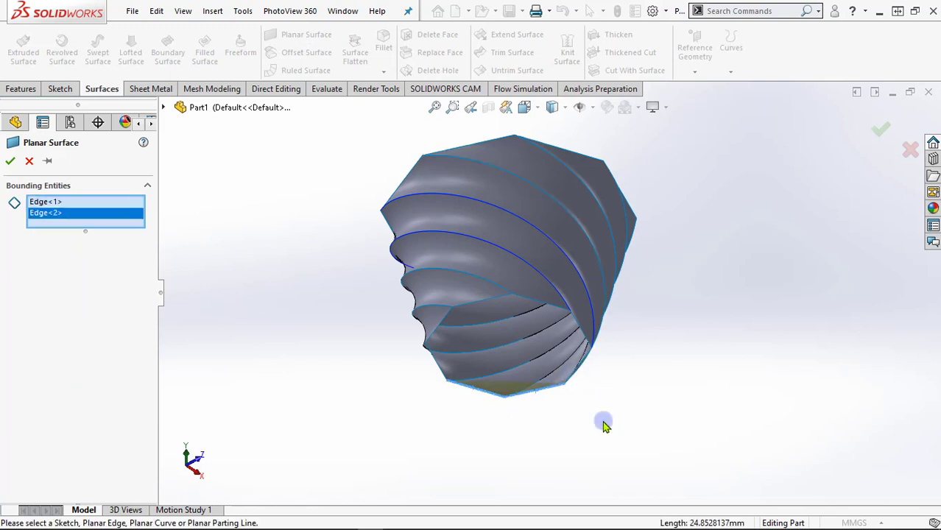
pyautogui.moveTo(602, 425)
pyautogui.mouseDown(button='middle')
pyautogui.moveTo(685, 378)
pyautogui.moveTo(694, 435)
pyautogui.moveTo(524, 417)
pyautogui.mouseUp(button='middle')
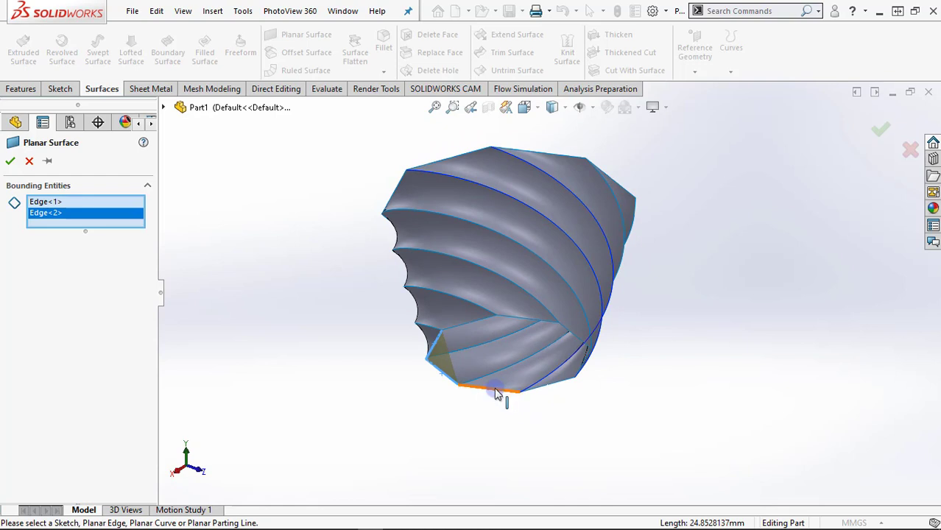
pyautogui.click(496, 394)
pyautogui.click(555, 390)
pyautogui.moveTo(616, 404)
pyautogui.mouseDown(button='middle')
pyautogui.moveTo(572, 409)
pyautogui.moveTo(554, 443)
pyautogui.mouseUp(button='middle')
# Step: Add the remaining four bottom rim edges and confirm the planar surface Surface-Plane2
pyautogui.click(561, 351)
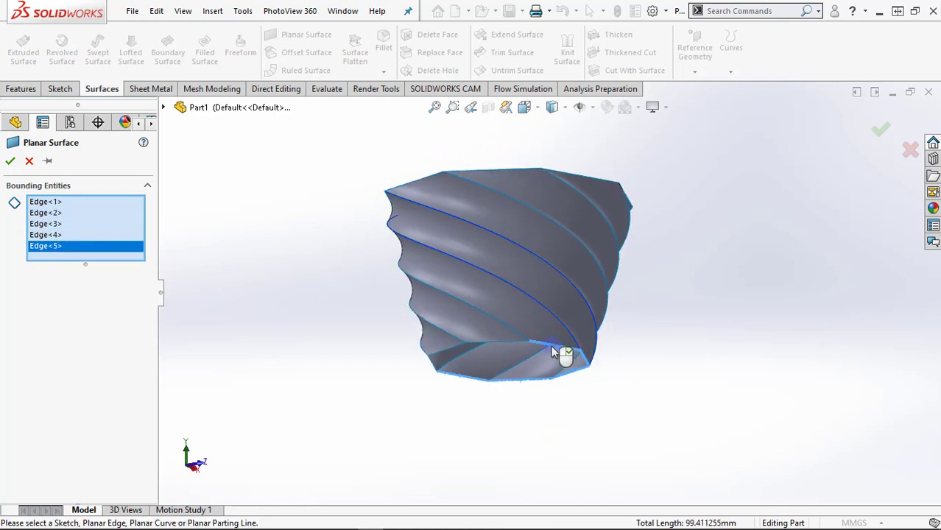
pyautogui.click(505, 344)
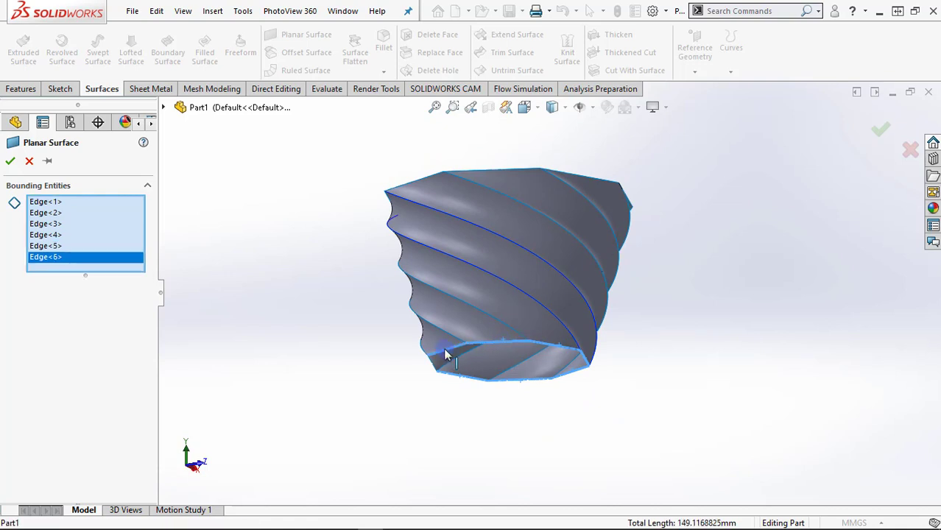
pyautogui.click(445, 354)
pyautogui.moveTo(449, 414)
pyautogui.mouseDown(button='middle')
pyautogui.moveTo(481, 378)
pyautogui.moveTo(457, 351)
pyautogui.mouseUp(button='middle')
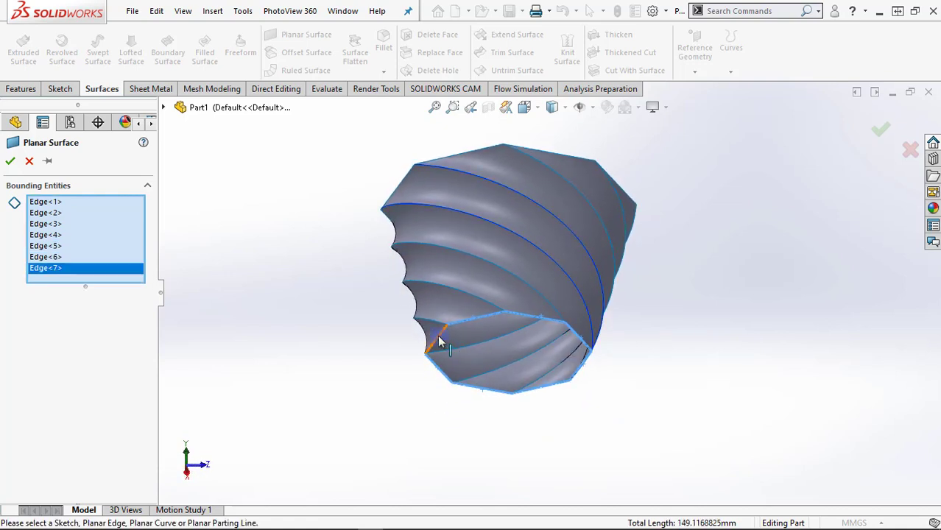
pyautogui.click(438, 340)
pyautogui.click(11, 161)
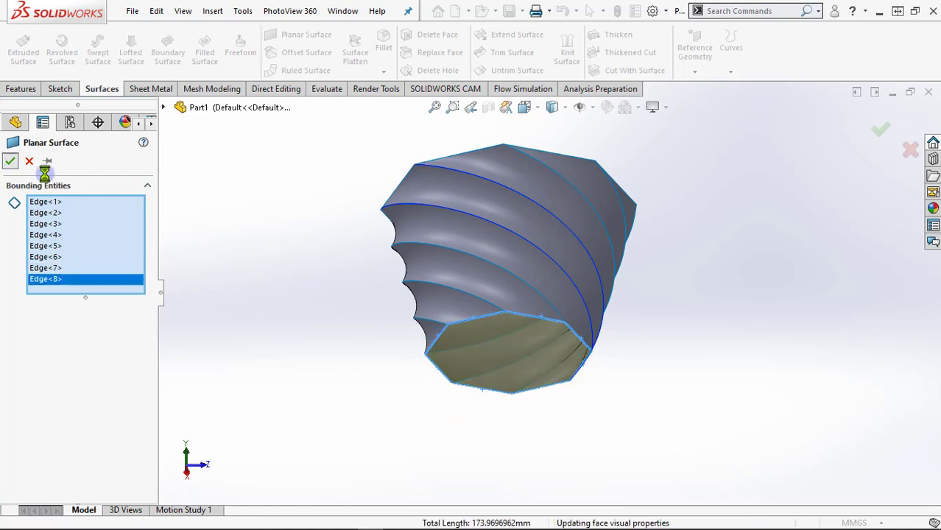
pyautogui.moveTo(376, 280)
pyautogui.mouseDown(button='middle')
pyautogui.moveTo(386, 410)
pyautogui.moveTo(394, 342)
pyautogui.moveTo(419, 399)
pyautogui.mouseUp(button='middle')
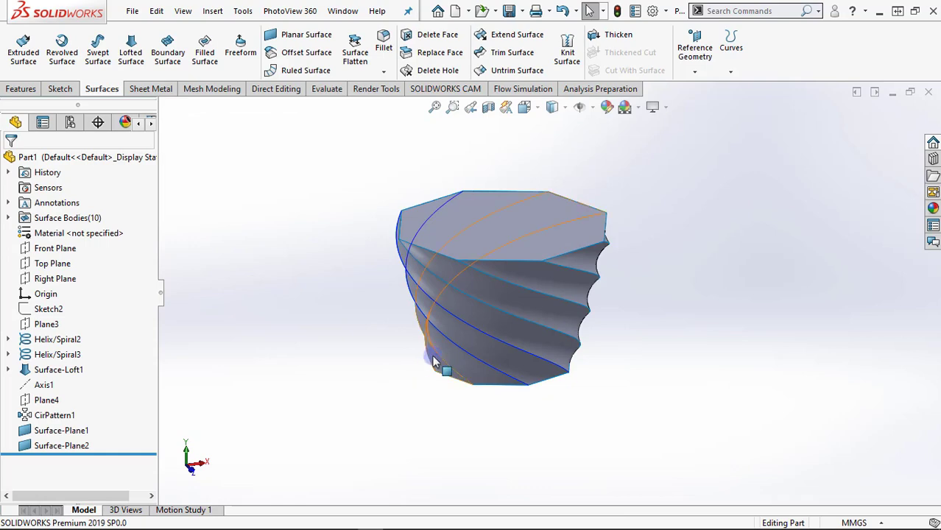
# Step: Knit all ten vase surfaces together into one solid body
pyautogui.click(567, 52)
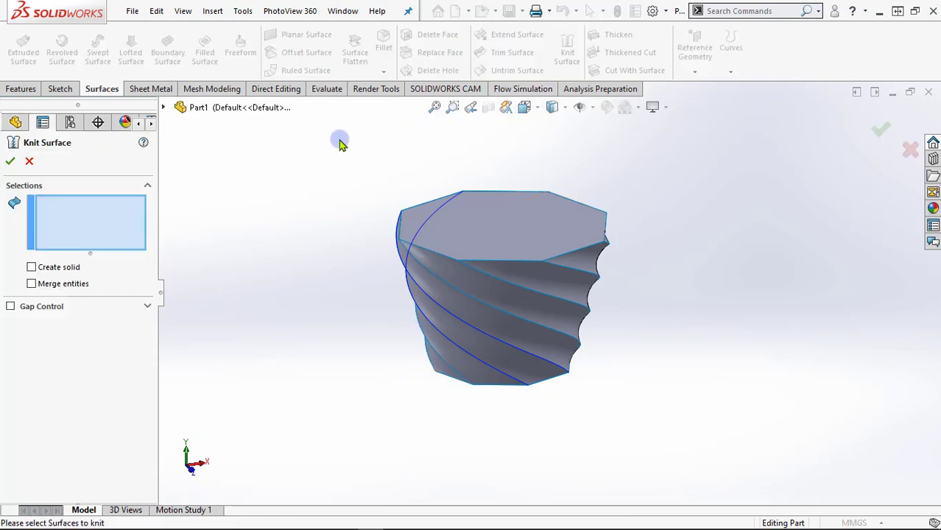
pyautogui.moveTo(340, 142); pyautogui.dragTo(669, 432)
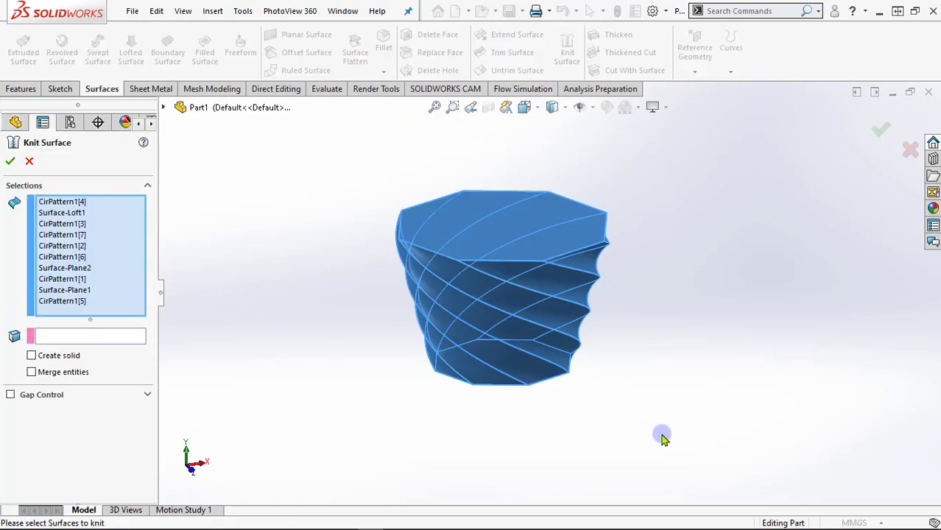
pyautogui.moveTo(635, 439)
pyautogui.mouseDown(button='middle')
pyautogui.moveTo(633, 385)
pyautogui.moveTo(636, 435)
pyautogui.mouseUp(button='middle')
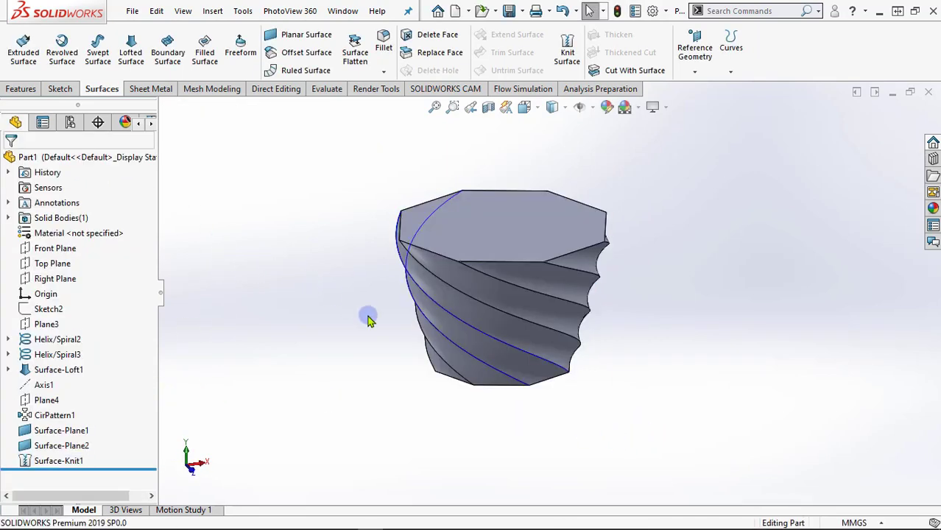
pyautogui.moveTo(367, 315)
pyautogui.mouseDown(button='middle')
pyautogui.moveTo(425, 252)
pyautogui.moveTo(577, 331)
pyautogui.moveTo(521, 361)
pyautogui.moveTo(449, 359)
pyautogui.moveTo(558, 336)
pyautogui.mouseUp(button='middle')
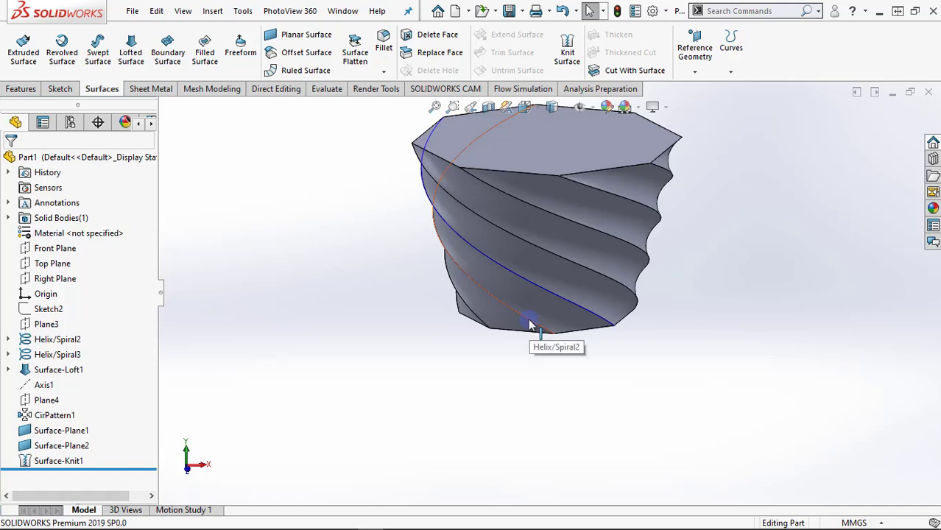
# Step: Hide both helix curves
pyautogui.click(530, 325)
pyautogui.moveTo(622, 376); pyautogui.dragTo(697, 378, button='middle')
pyautogui.scroll(-2, 672, 369)
pyautogui.scroll(3, 665, 366)
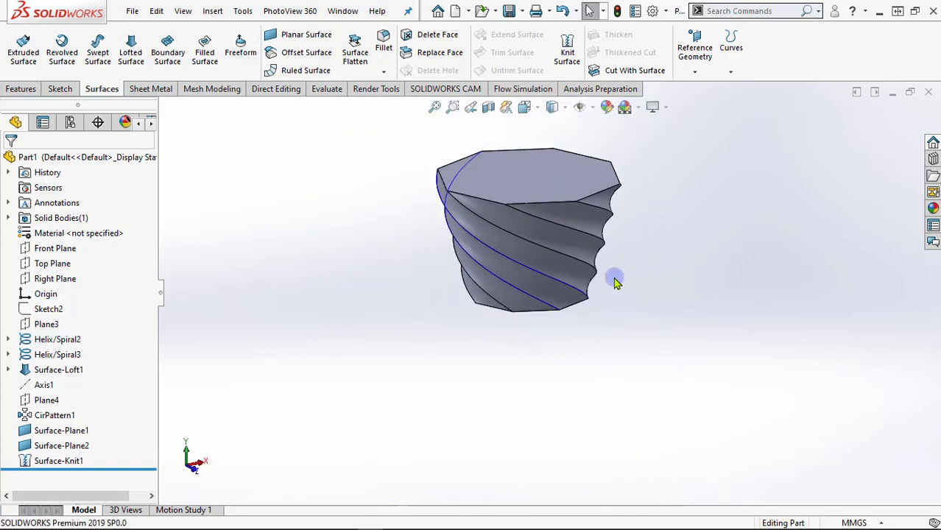
pyautogui.click(541, 305)
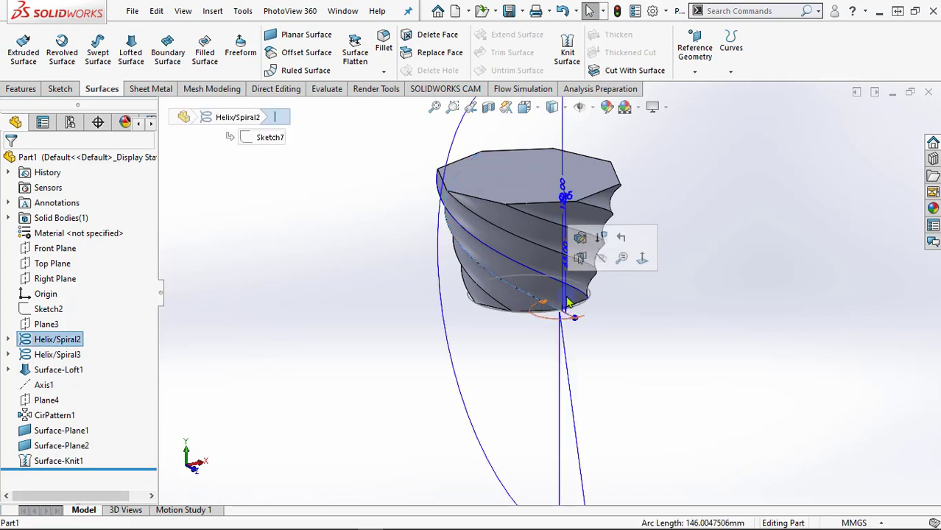
pyautogui.click(633, 342)
pyautogui.click(577, 294)
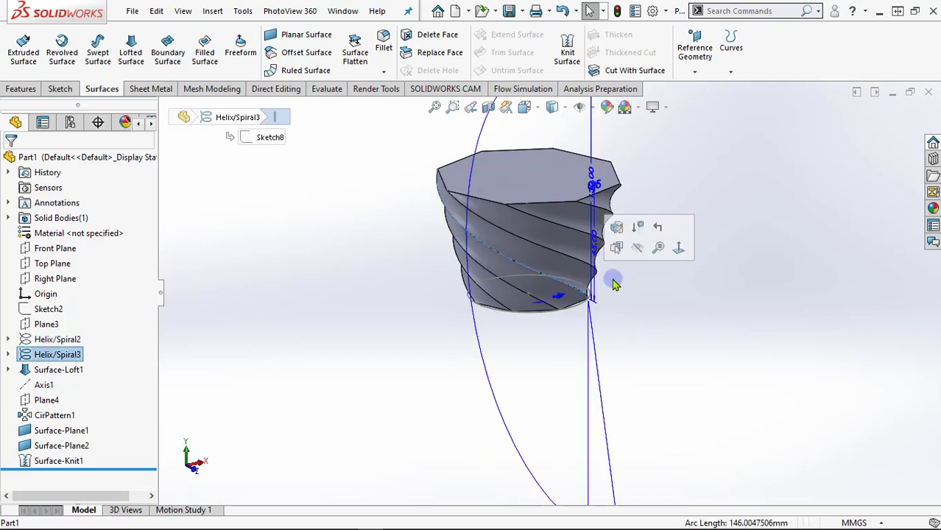
pyautogui.click(636, 246)
pyautogui.moveTo(595, 327)
pyautogui.mouseDown(button='middle')
pyautogui.moveTo(535, 326)
pyautogui.moveTo(527, 315)
pyautogui.mouseUp(button='middle')
pyautogui.moveTo(577, 335); pyautogui.dragTo(594, 227, button='middle')
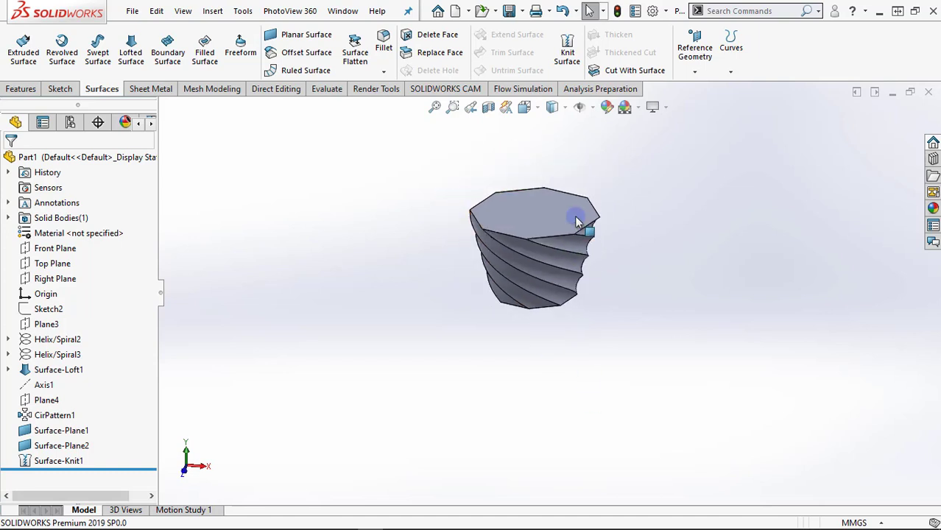
pyautogui.moveTo(550, 264); pyautogui.dragTo(567, 365, button='middle')
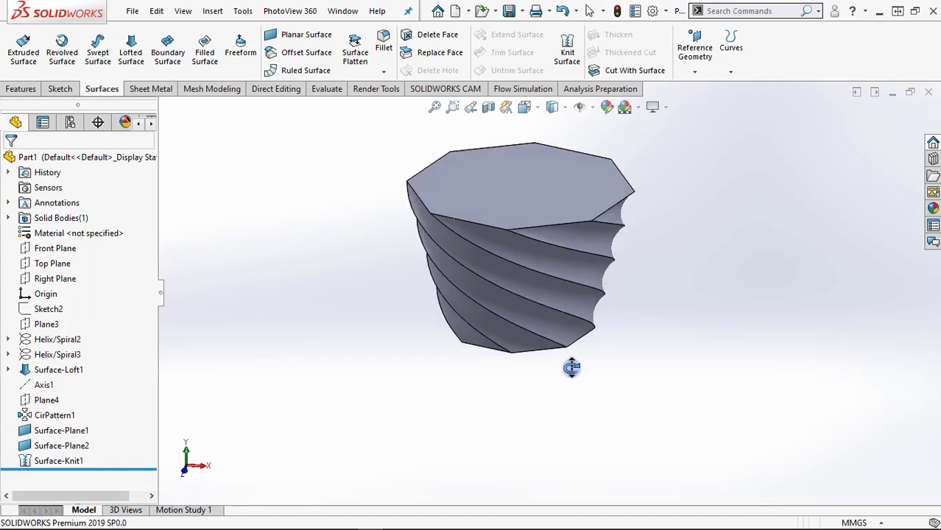
# Step: Start a fillet with an 8 mm radius, removing a side face picked by mistake
pyautogui.click(384, 43)
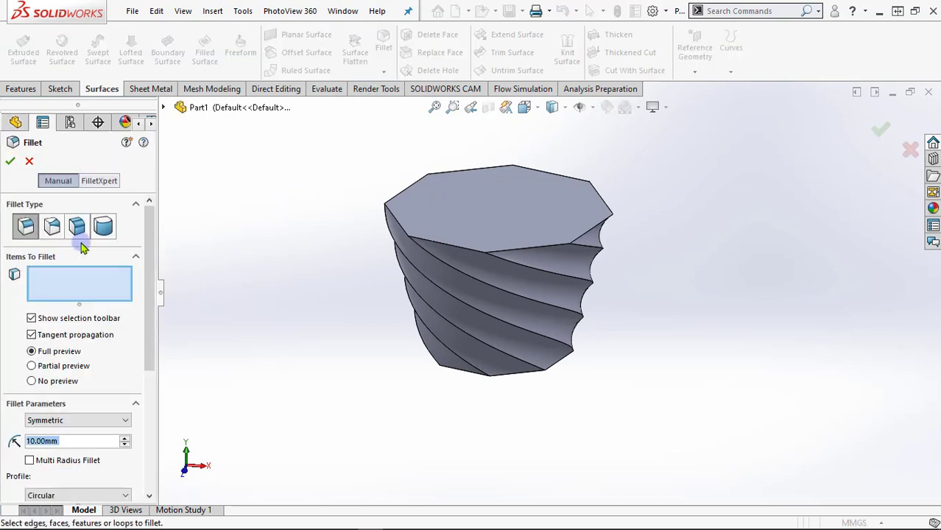
pyautogui.click(81, 437)
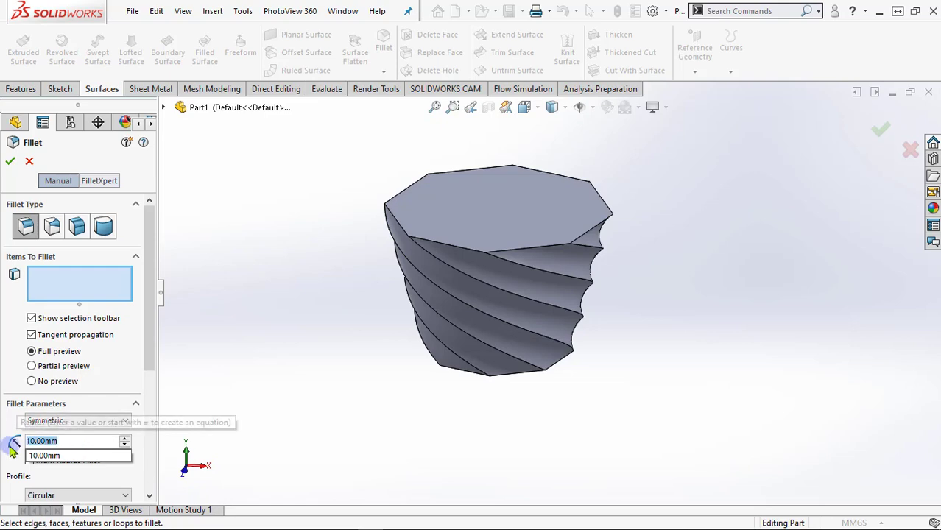
pyautogui.write('8')
pyautogui.press('Return')
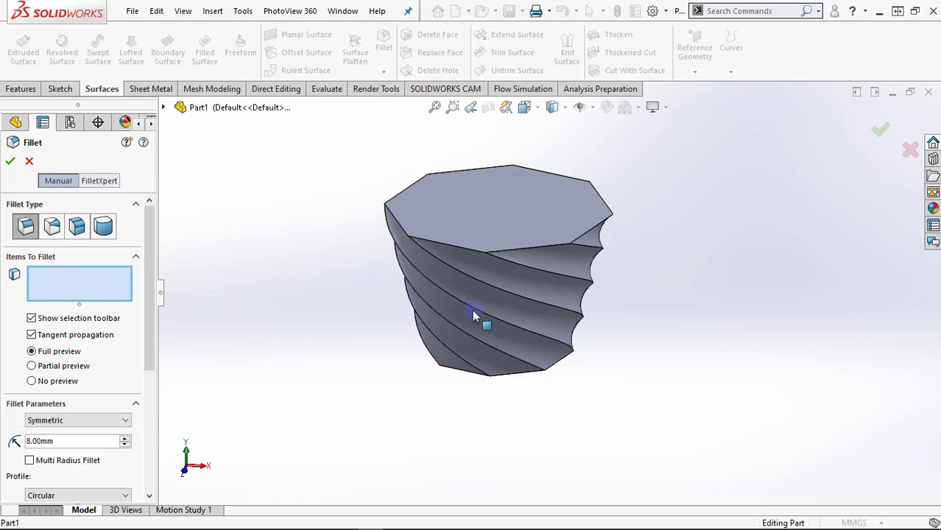
pyautogui.click(475, 317)
pyautogui.moveTo(478, 425); pyautogui.dragTo(523, 360, button='middle')
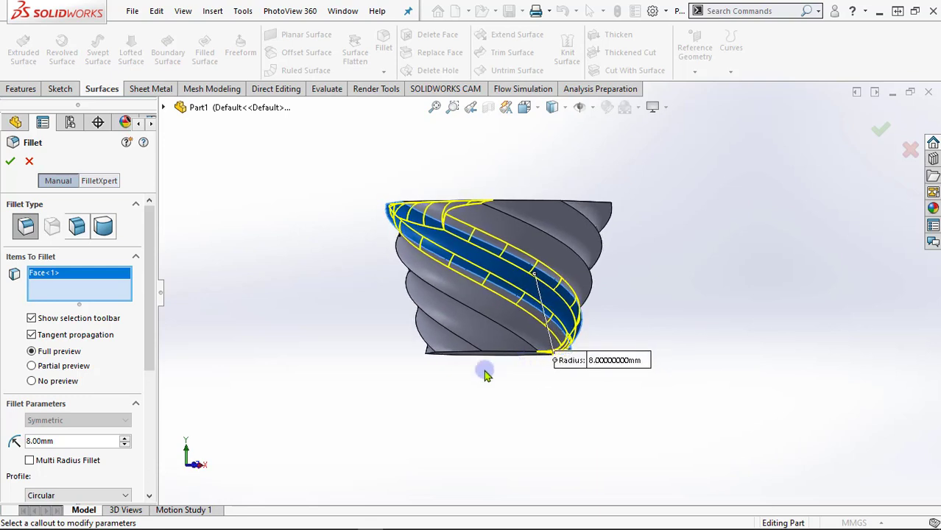
pyautogui.rightClick(130, 273)
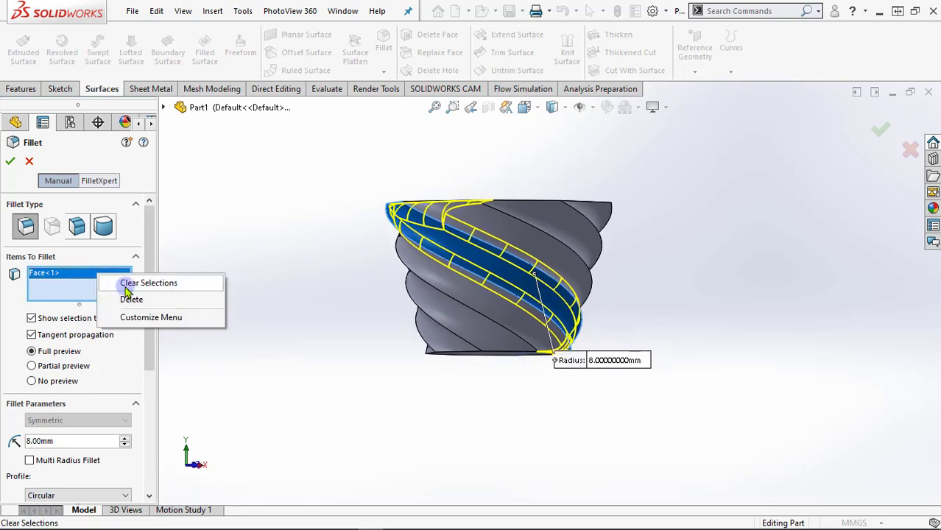
pyautogui.click(137, 281)
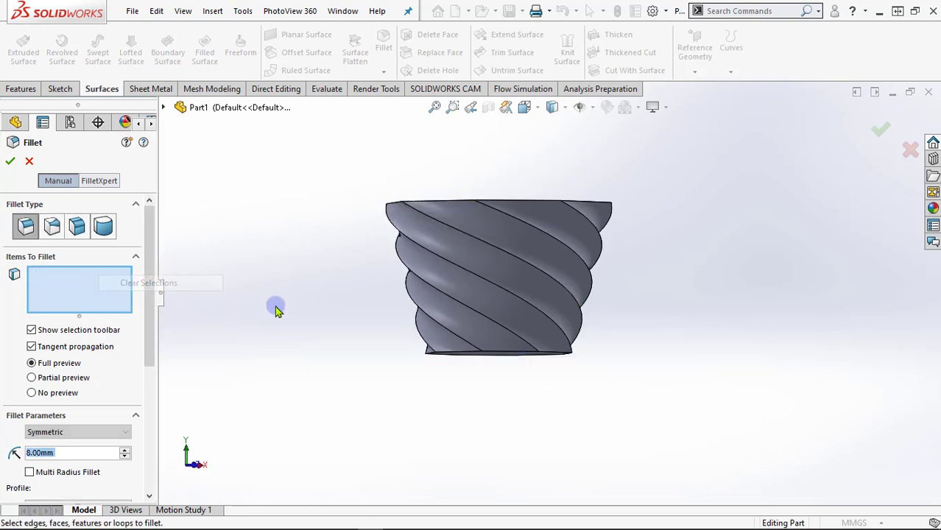
# Step: Select all eight spiral edges and apply the 8 mm fillet
pyautogui.click(498, 250)
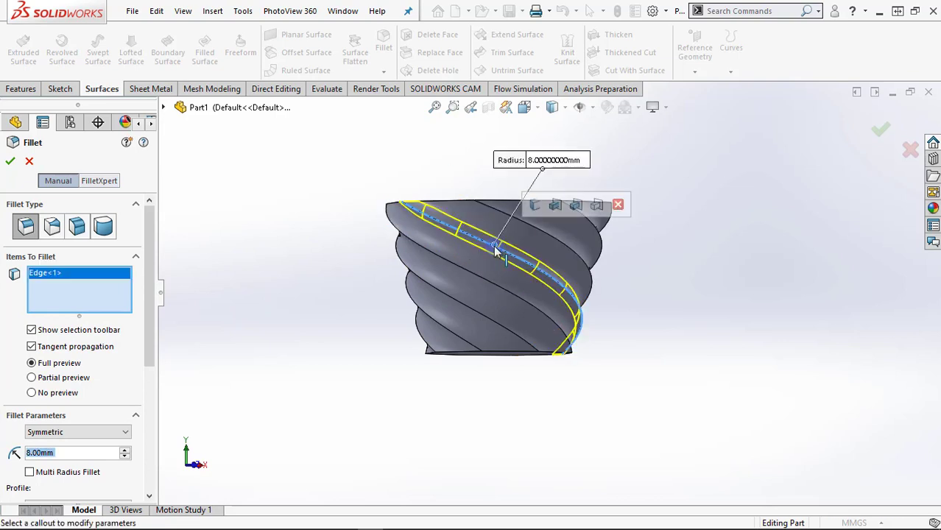
pyautogui.click(563, 248)
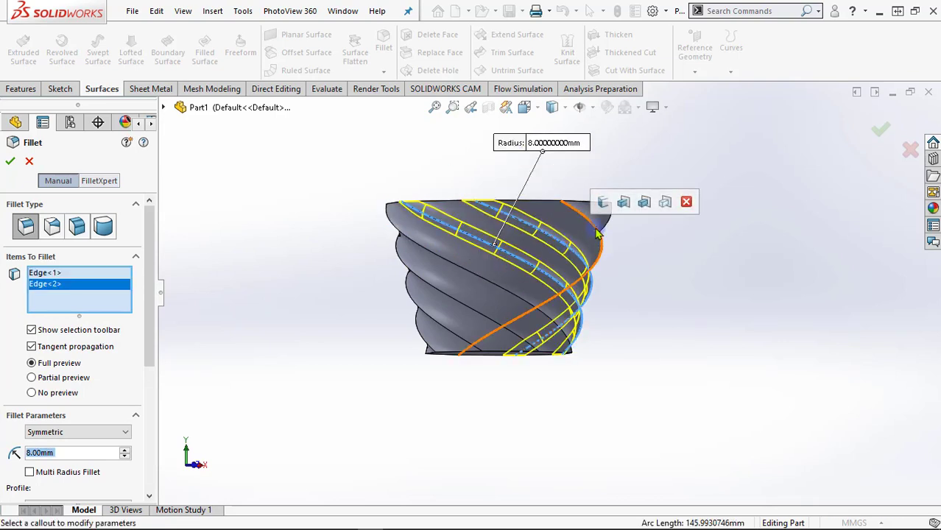
pyautogui.click(597, 234)
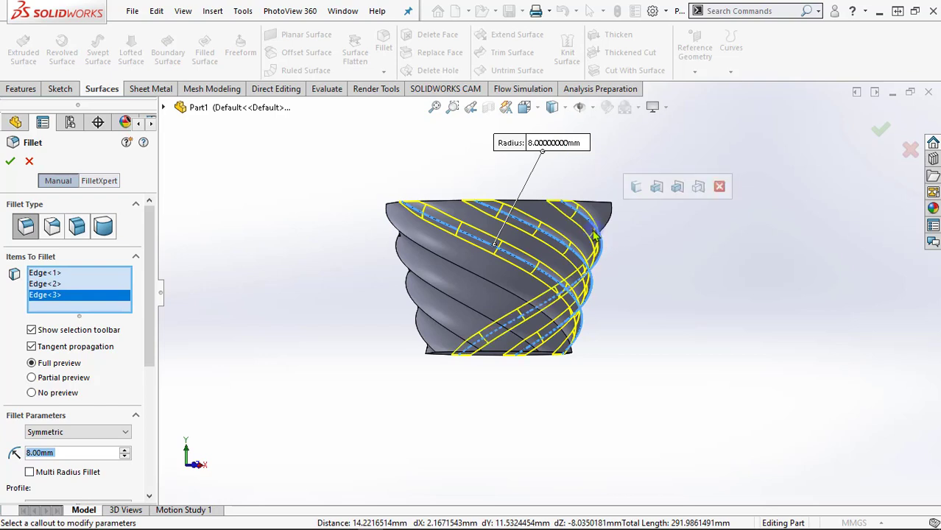
pyautogui.click(489, 283)
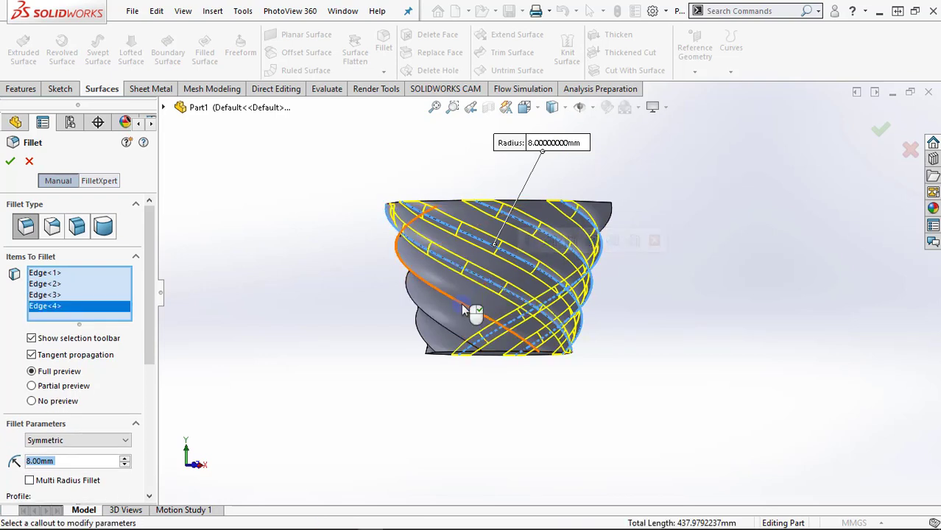
pyautogui.click(461, 305)
pyautogui.click(443, 334)
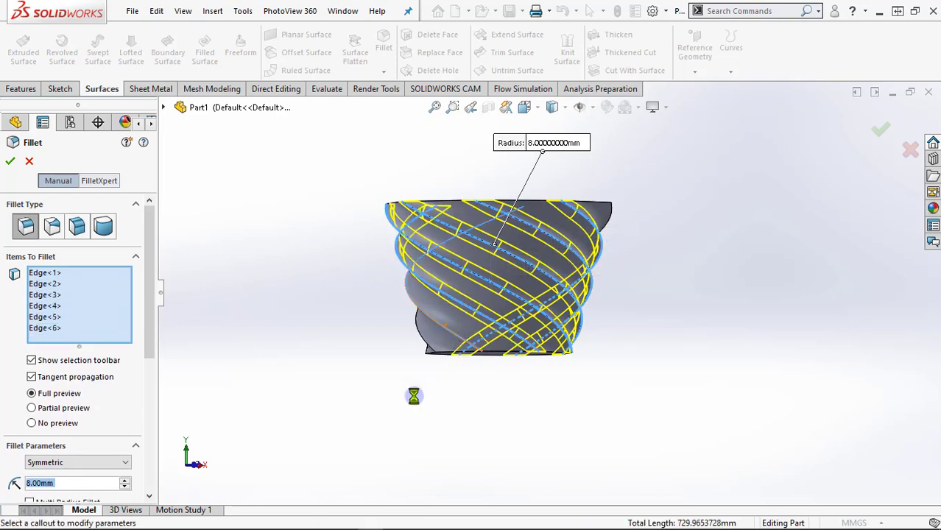
pyautogui.moveTo(414, 395); pyautogui.dragTo(491, 393, button='middle')
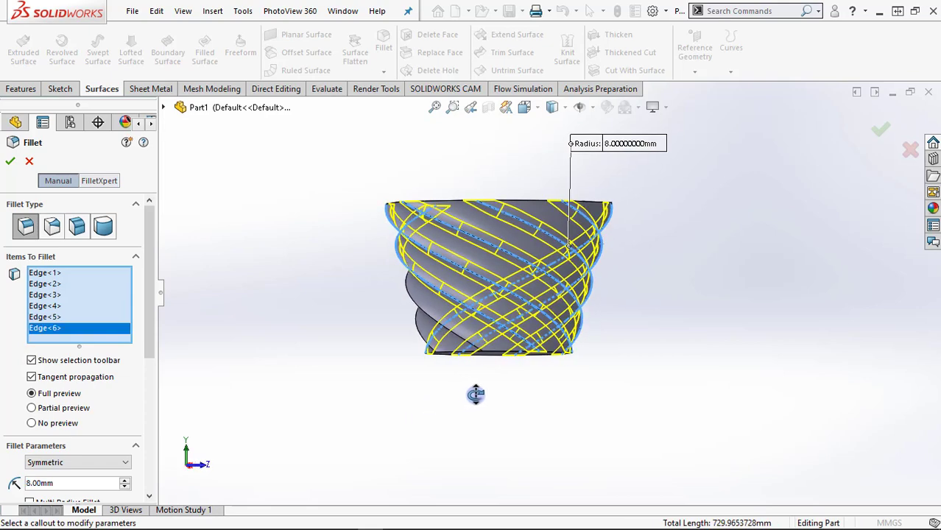
pyautogui.click(425, 294)
pyautogui.moveTo(412, 320)
pyautogui.mouseDown(button='middle')
pyautogui.moveTo(446, 347)
pyautogui.moveTo(436, 289)
pyautogui.mouseUp(button='middle')
pyautogui.click(403, 272)
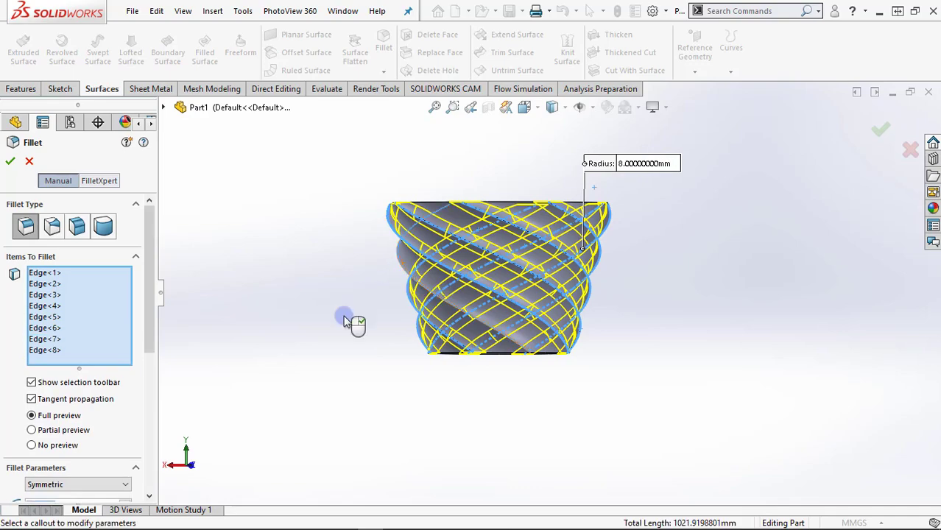
pyautogui.moveTo(347, 320); pyautogui.dragTo(336, 231, button='middle')
pyautogui.moveTo(540, 333); pyautogui.dragTo(542, 431, button='middle')
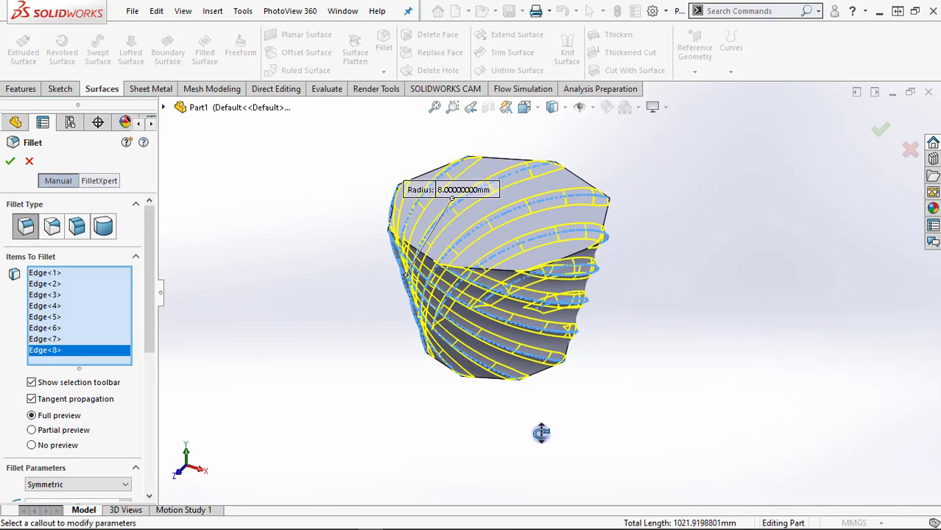
pyautogui.click(14, 166)
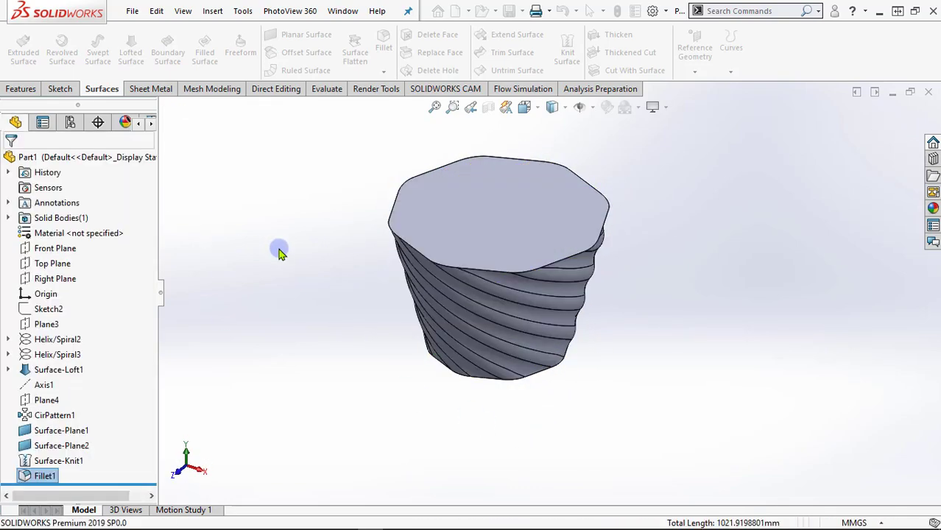
# Step: Shell the vase to a 1.2 mm wall thickness, removing the top face
pyautogui.scroll(-1, 355, 297)
pyautogui.moveTo(356, 296)
pyautogui.mouseDown(button='middle')
pyautogui.moveTo(541, 343)
pyautogui.moveTo(591, 274)
pyautogui.mouseUp(button='middle')
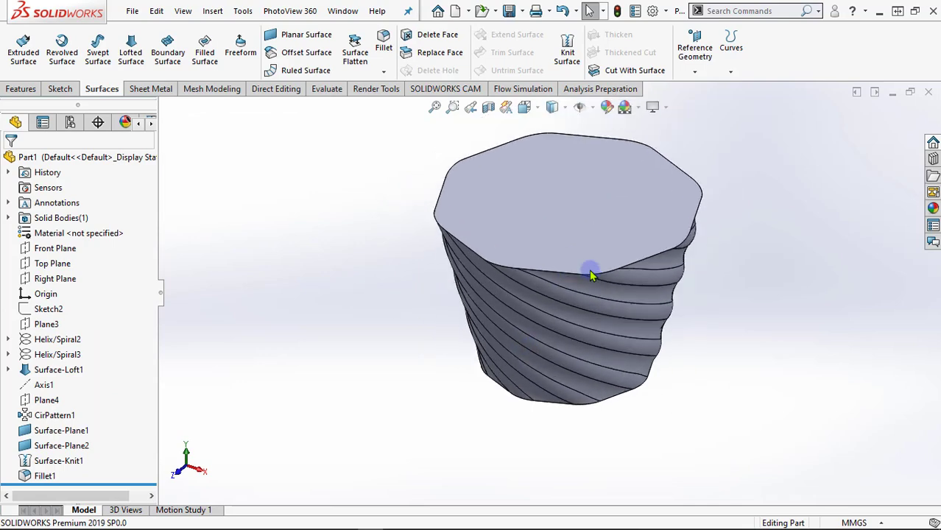
pyautogui.moveTo(633, 346)
pyautogui.mouseDown(button='middle')
pyautogui.moveTo(577, 237)
pyautogui.moveTo(525, 245)
pyautogui.moveTo(478, 273)
pyautogui.moveTo(457, 295)
pyautogui.moveTo(446, 349)
pyautogui.moveTo(676, 292)
pyautogui.mouseUp(button='middle')
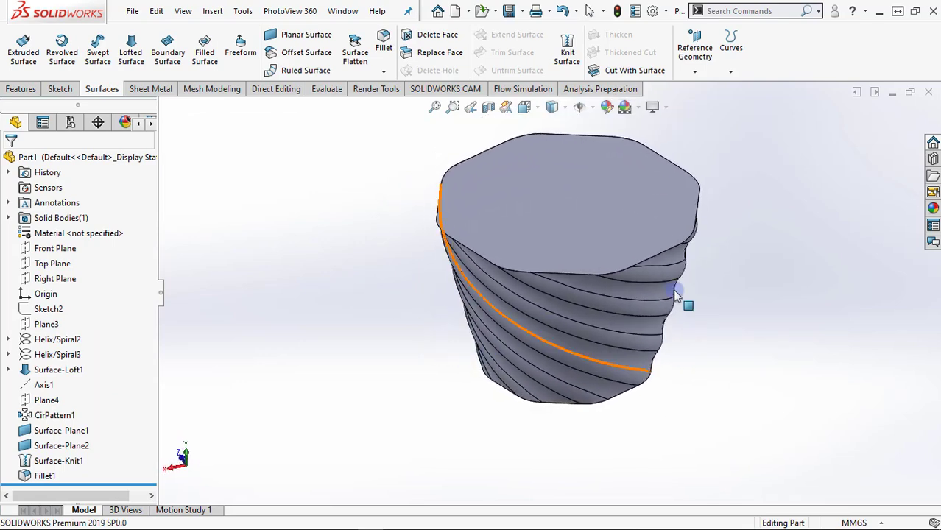
pyautogui.scroll(-2, 680, 260)
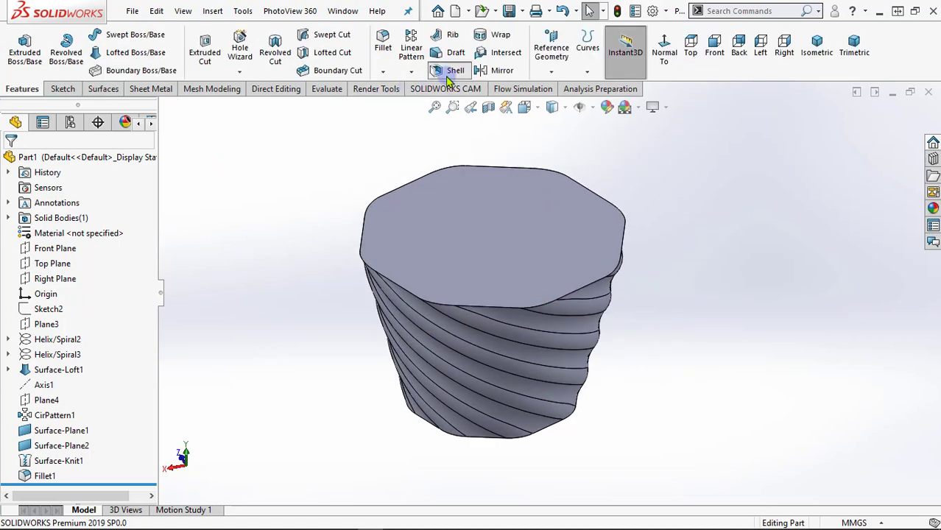
pyautogui.click(447, 73)
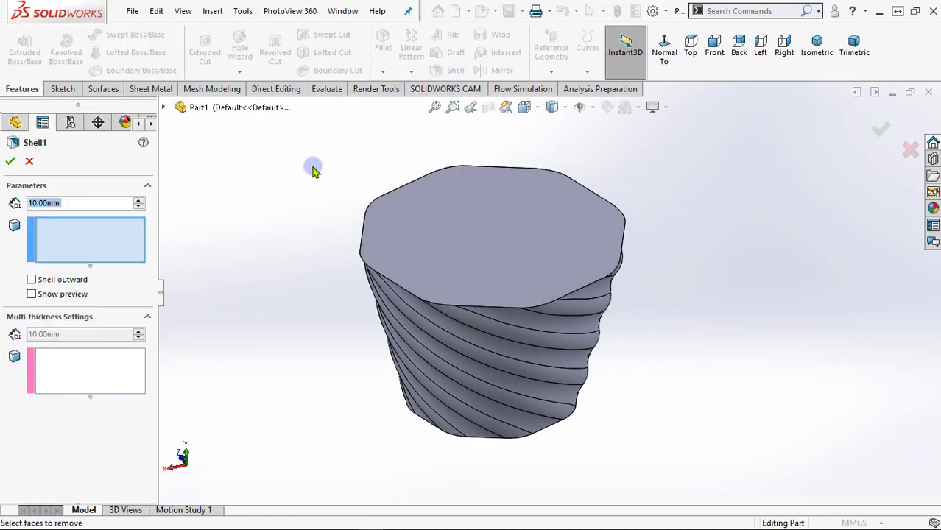
pyautogui.click(475, 234)
pyautogui.click(75, 205)
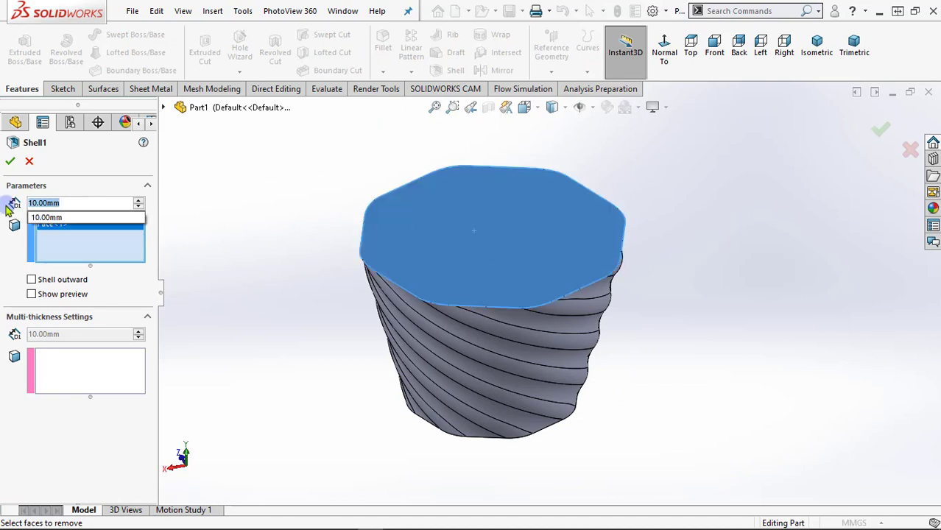
pyautogui.write('1.2')
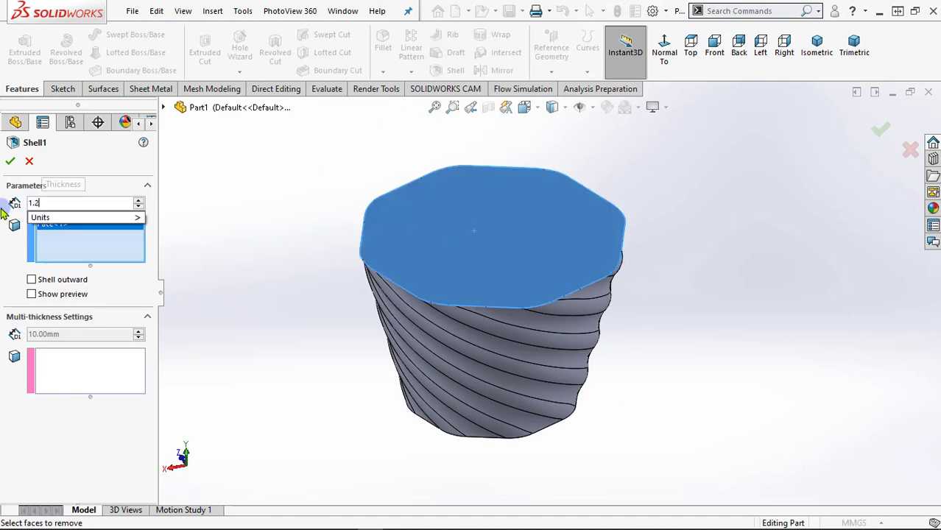
pyautogui.click(258, 259)
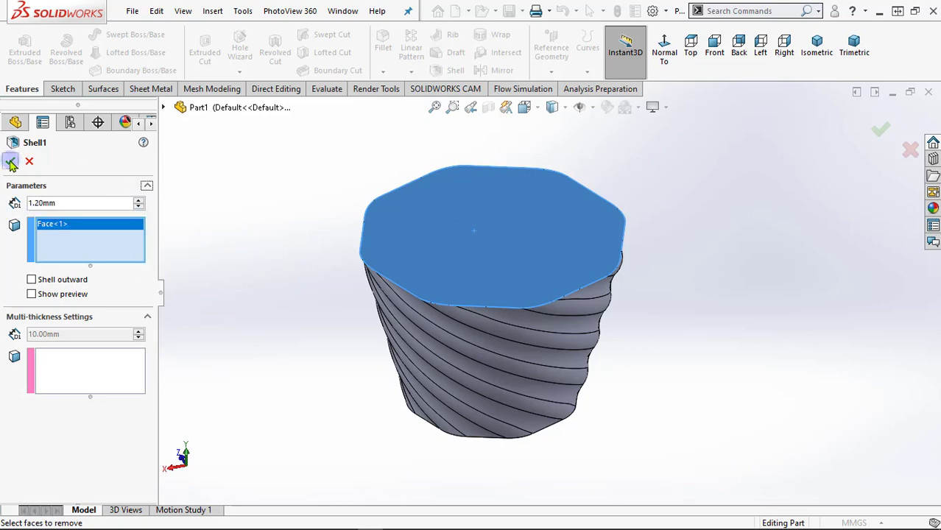
pyautogui.press('Return')
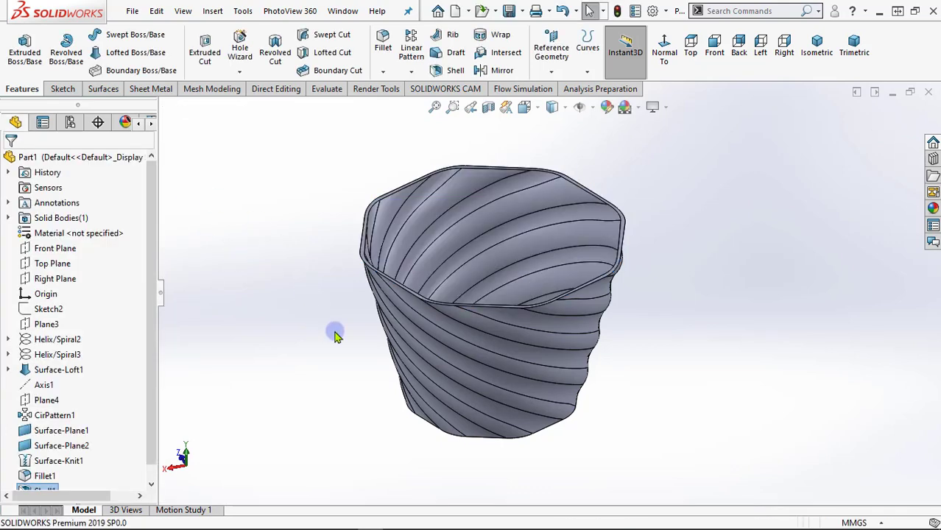
# Step: Fillet the vase's bottom outer edge with a 1 mm radius
pyautogui.scroll(2, 346, 328)
pyautogui.moveTo(380, 367)
pyautogui.mouseDown(button='middle')
pyautogui.moveTo(362, 276)
pyautogui.moveTo(388, 338)
pyautogui.moveTo(423, 348)
pyautogui.moveTo(440, 330)
pyautogui.moveTo(420, 279)
pyautogui.moveTo(551, 442)
pyautogui.moveTo(541, 431)
pyautogui.mouseUp(button='middle')
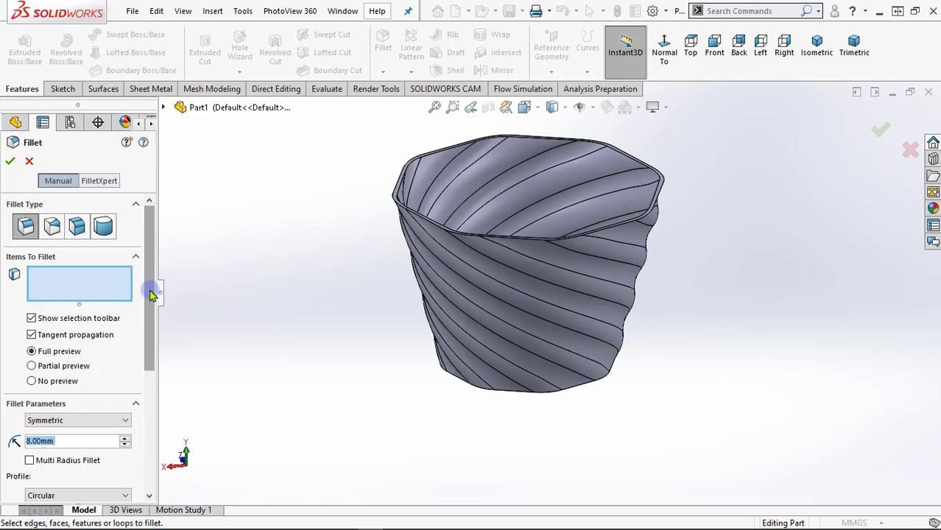
pyautogui.write('0.')
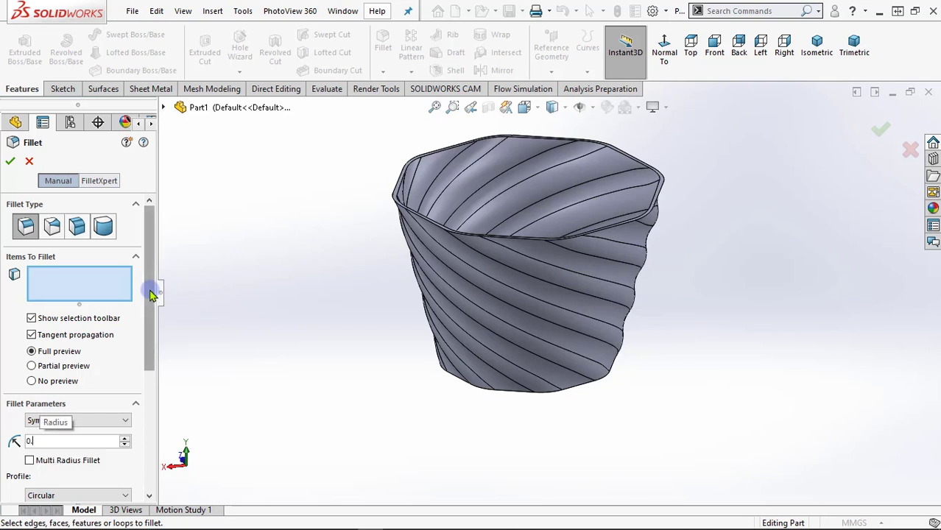
pyautogui.write('50mm')
pyautogui.moveTo(395, 310); pyautogui.dragTo(392, 301, button='middle')
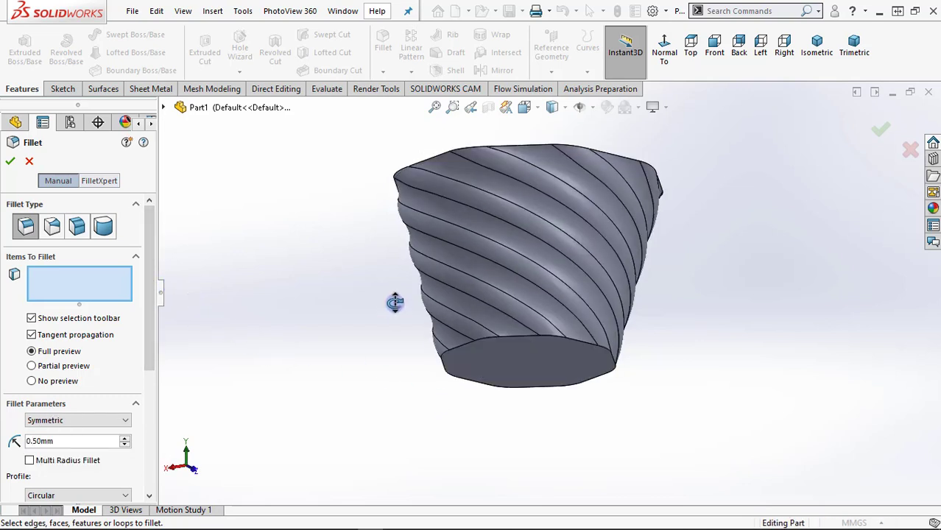
pyautogui.click(460, 354)
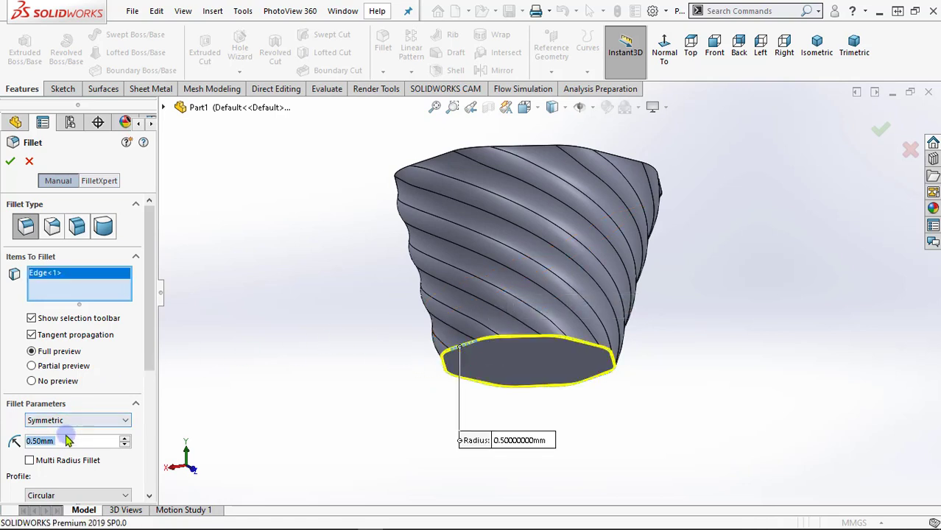
pyautogui.write('1')
pyautogui.press('Return')
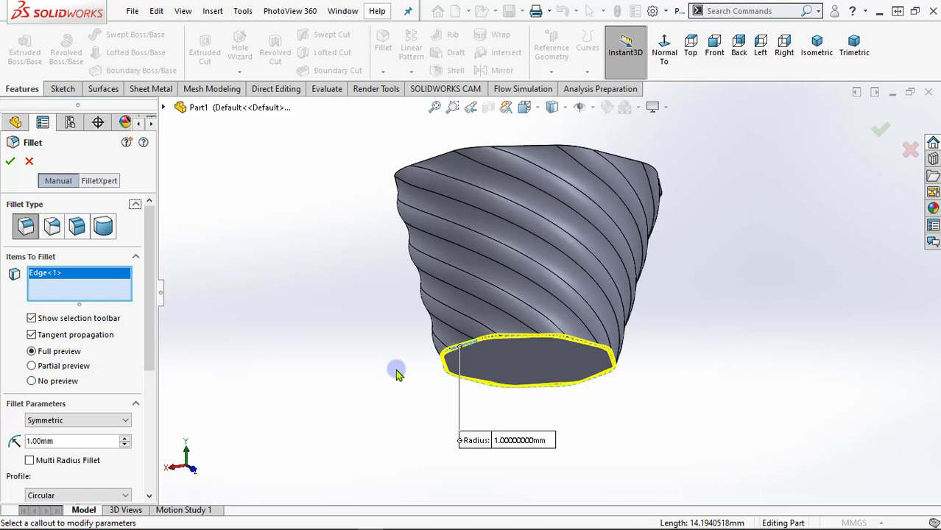
pyautogui.moveTo(396, 374)
pyautogui.mouseDown(button='middle')
pyautogui.moveTo(389, 467)
pyautogui.moveTo(370, 477)
pyautogui.mouseUp(button='middle')
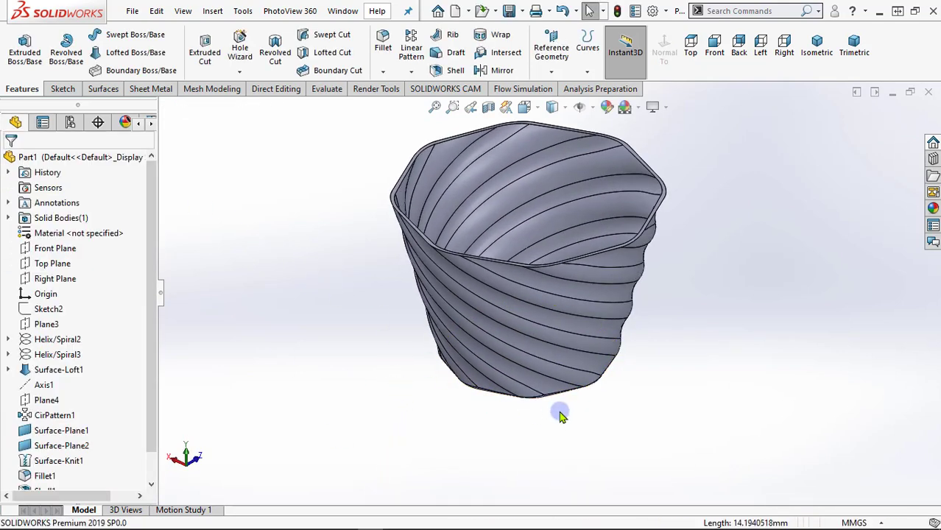
pyautogui.scroll(-3, 559, 416)
pyautogui.moveTo(561, 388)
pyautogui.mouseDown(button='middle')
pyautogui.moveTo(504, 267)
pyautogui.moveTo(471, 238)
pyautogui.moveTo(445, 154)
pyautogui.moveTo(487, 168)
pyautogui.moveTo(524, 207)
pyautogui.moveTo(537, 275)
pyautogui.moveTo(533, 331)
pyautogui.mouseUp(button='middle')
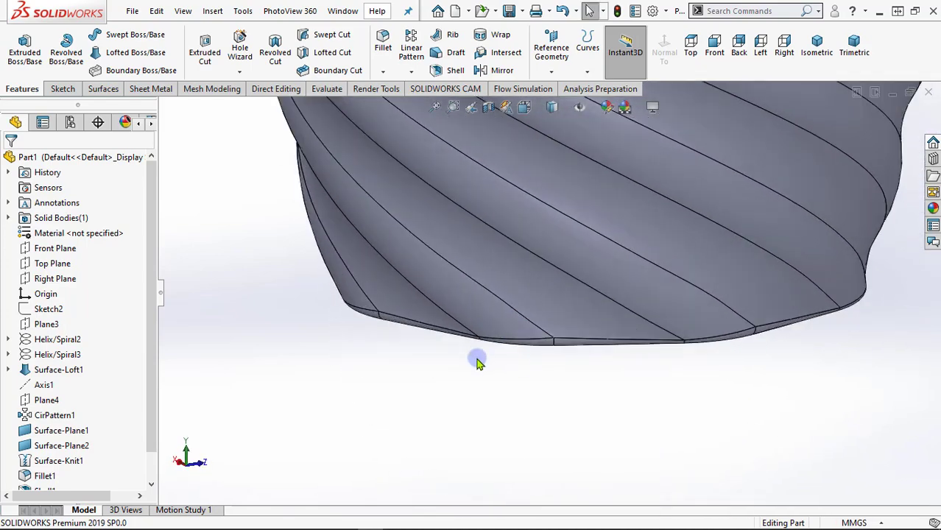
pyautogui.moveTo(477, 362)
pyautogui.mouseDown(button='middle')
pyautogui.moveTo(487, 273)
pyautogui.moveTo(479, 200)
pyautogui.moveTo(502, 272)
pyautogui.moveTo(500, 361)
pyautogui.mouseUp(button='middle')
pyautogui.scroll(-3, 478, 337)
pyautogui.scroll(3, 496, 361)
pyautogui.scroll(3, 479, 332)
pyautogui.scroll(-2, 605, 213)
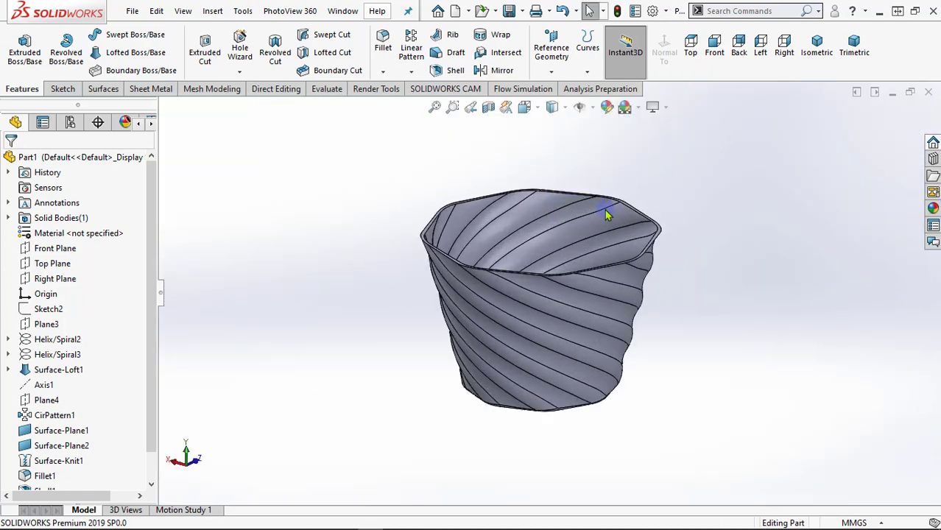
pyautogui.scroll(-1, 616, 325)
pyautogui.scroll(-2, 622, 379)
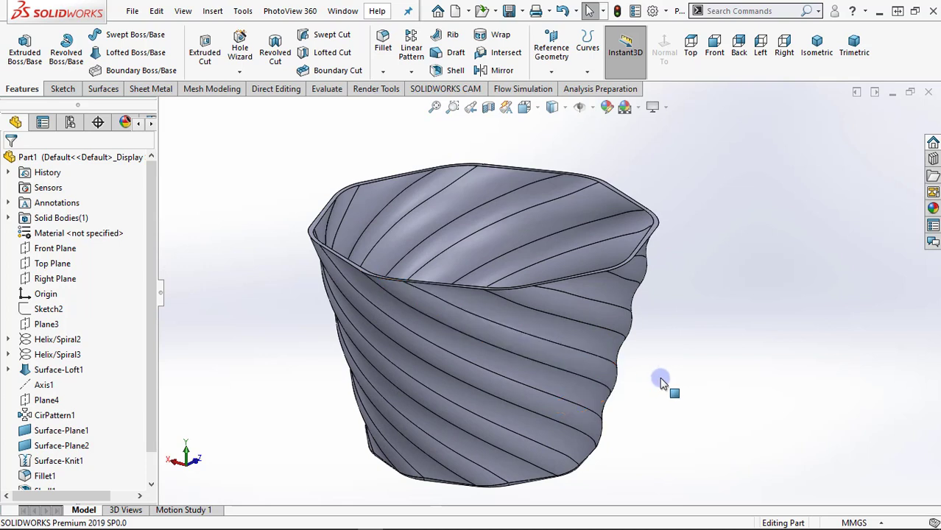
pyautogui.scroll(1, 660, 382)
pyautogui.scroll(1, 660, 382)
pyautogui.scroll(1, 608, 431)
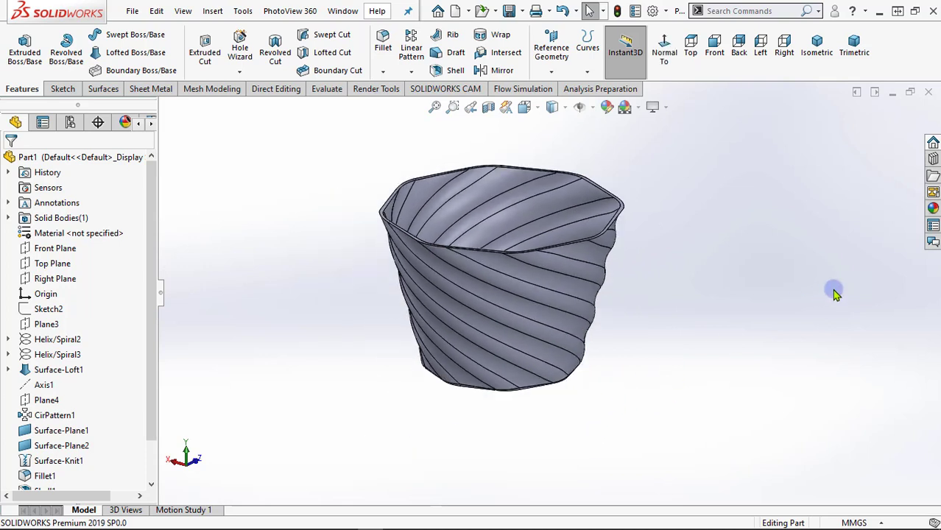
# Step: Apply the green low gloss plastic appearance from Plastic > Low Gloss to the whole vase body
pyautogui.click(932, 210)
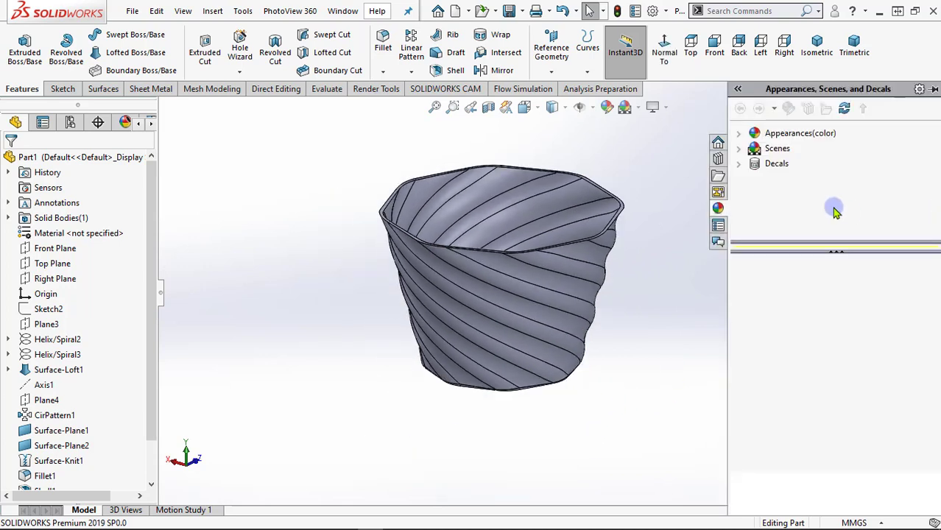
pyautogui.click(738, 134)
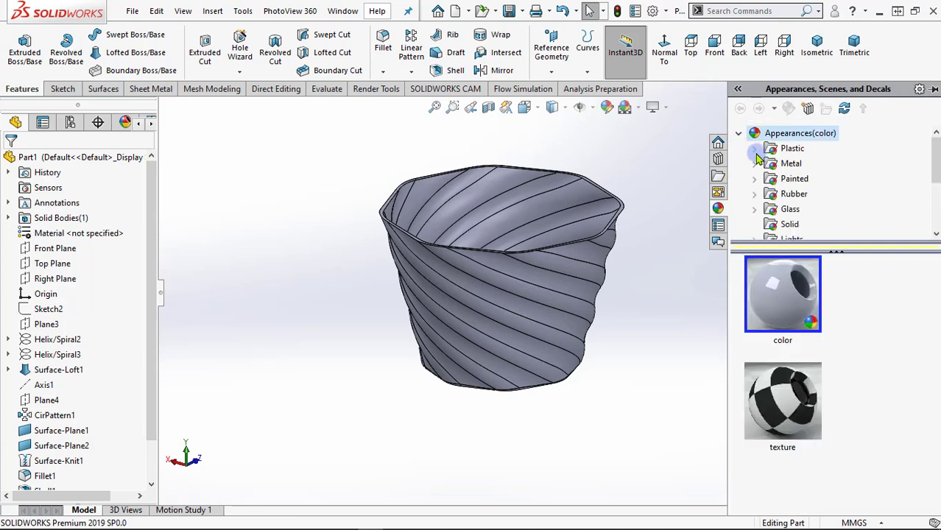
pyautogui.click(754, 149)
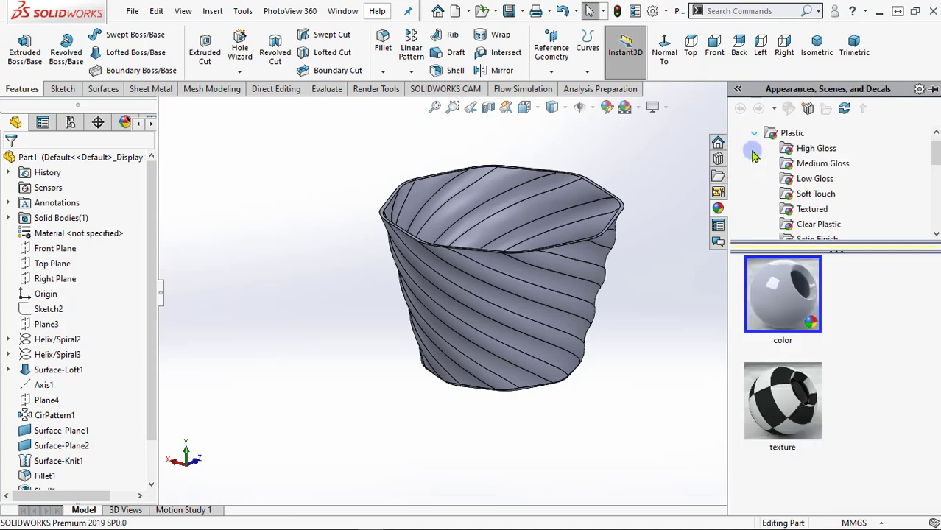
pyautogui.click(806, 180)
pyautogui.scroll(-2, 825, 388)
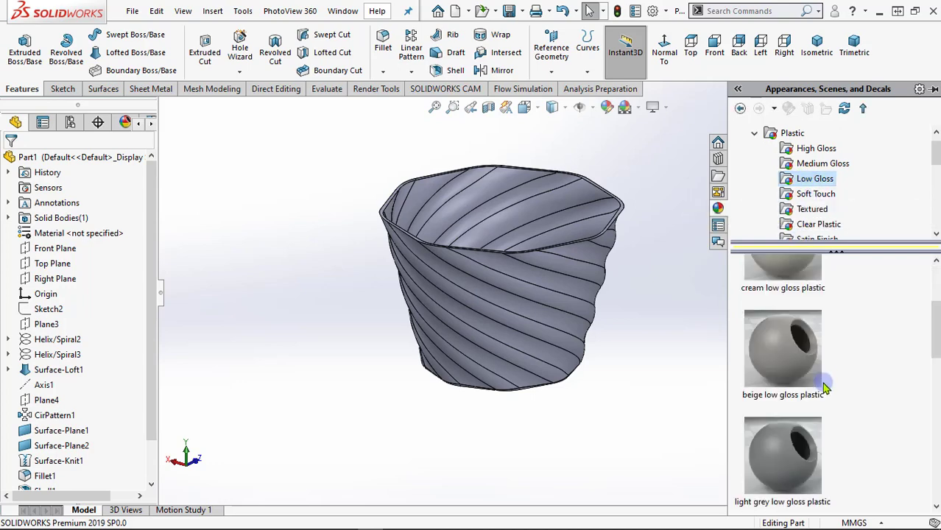
pyautogui.scroll(-3, 824, 388)
pyautogui.scroll(-1, 824, 388)
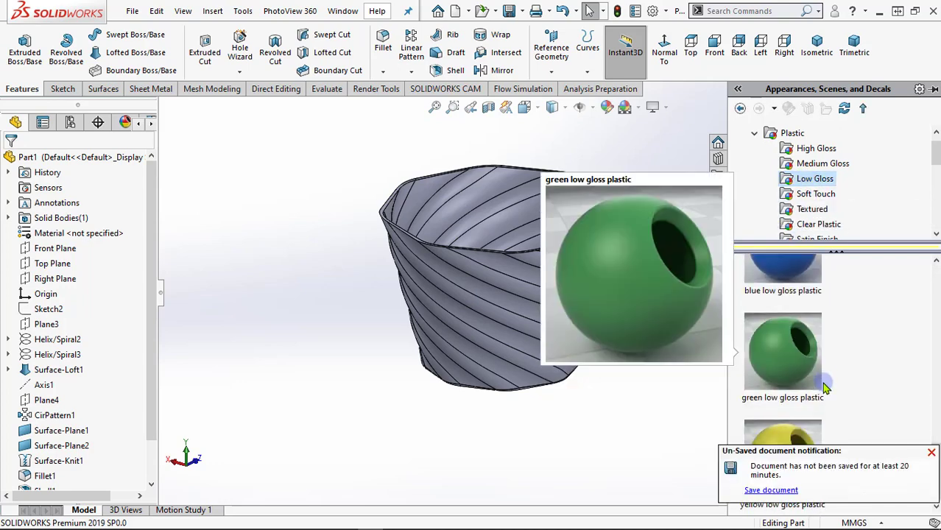
pyautogui.moveTo(792, 356); pyautogui.dragTo(535, 289)
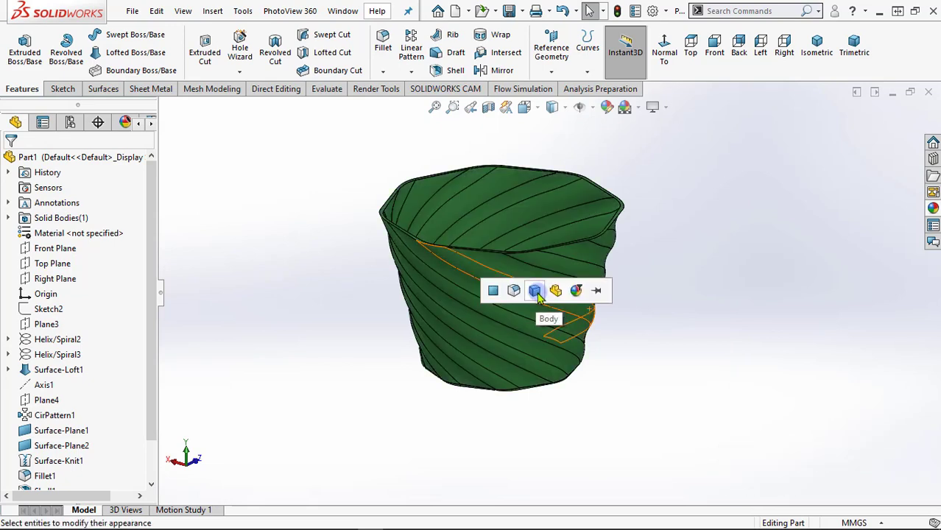
pyautogui.click(535, 291)
pyautogui.scroll(-2, 685, 308)
pyautogui.scroll(3, 554, 232)
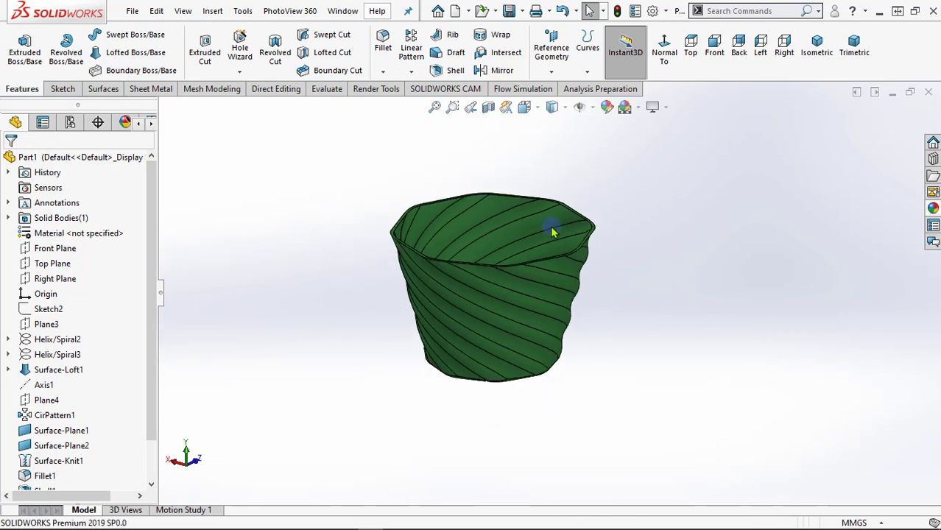
pyautogui.moveTo(515, 266)
pyautogui.mouseDown(button='middle')
pyautogui.moveTo(596, 328)
pyautogui.moveTo(598, 351)
pyautogui.mouseUp(button='middle')
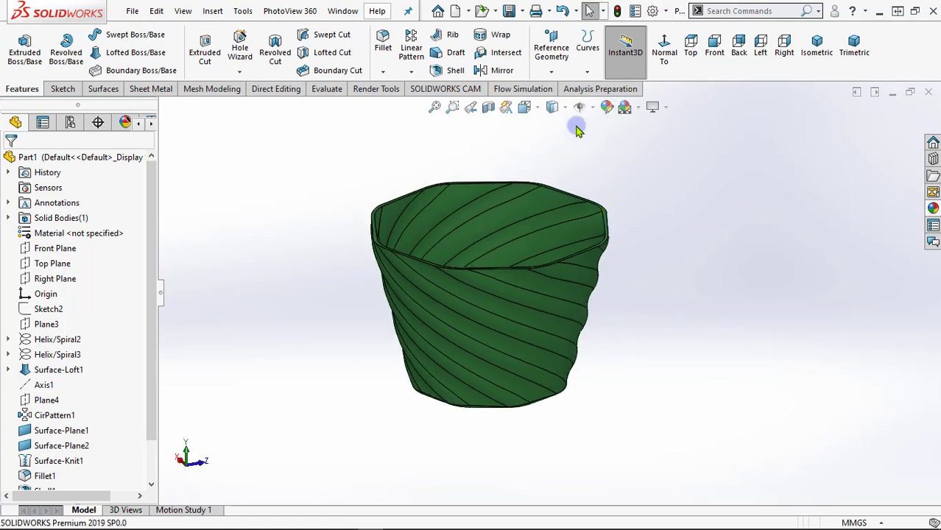
# Step: Switch to Shaded display without edges and select the vase's flat base face
pyautogui.click(567, 108)
pyautogui.click(553, 140)
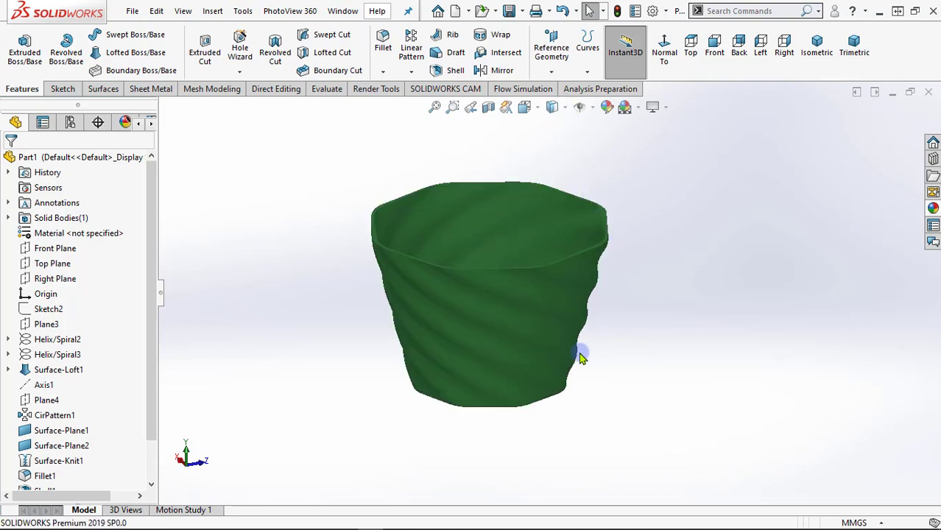
pyautogui.scroll(-3, 496, 277)
pyautogui.scroll(3, 480, 266)
pyautogui.moveTo(481, 267)
pyautogui.mouseDown(button='middle')
pyautogui.moveTo(430, 177)
pyautogui.moveTo(392, 166)
pyautogui.moveTo(384, 225)
pyautogui.moveTo(430, 273)
pyautogui.moveTo(475, 296)
pyautogui.moveTo(551, 254)
pyautogui.moveTo(549, 158)
pyautogui.moveTo(565, 262)
pyautogui.moveTo(535, 421)
pyautogui.moveTo(515, 346)
pyautogui.moveTo(504, 168)
pyautogui.moveTo(501, 186)
pyautogui.mouseUp(button='middle')
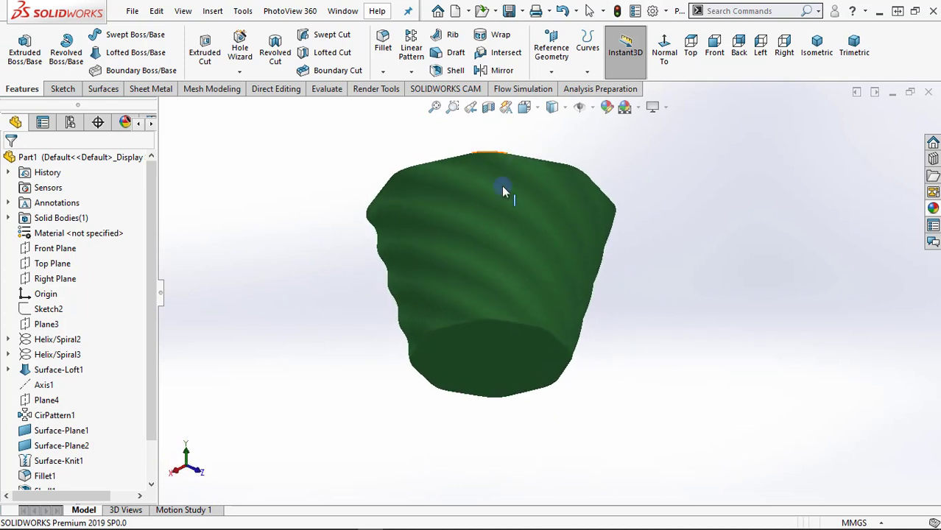
pyautogui.click(493, 364)
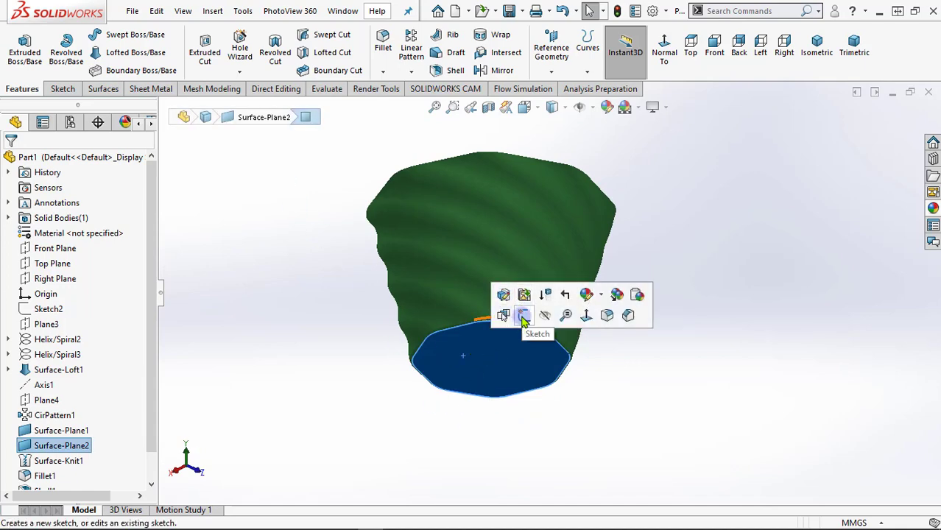
# Step: Start a sketch on the base face and draw a circle centred at the origin
pyautogui.click(523, 316)
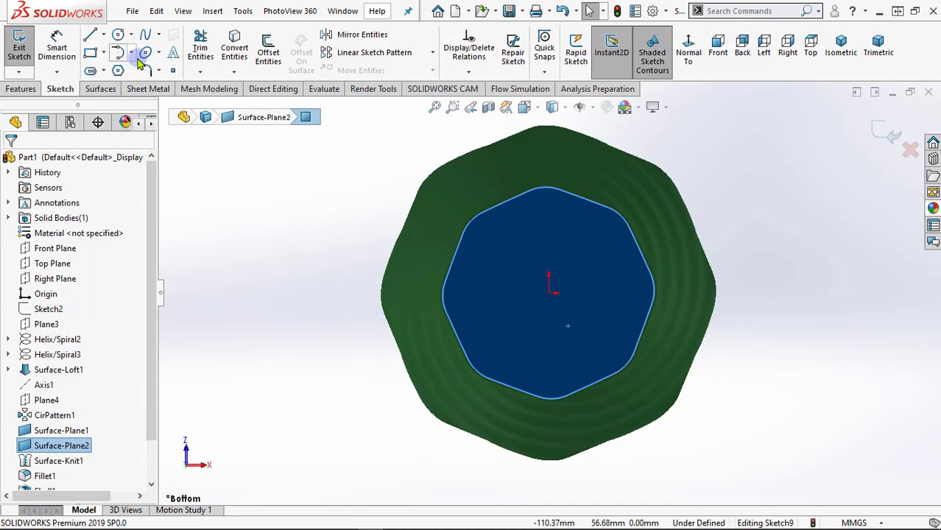
pyautogui.click(117, 36)
pyautogui.scroll(-2, 549, 291)
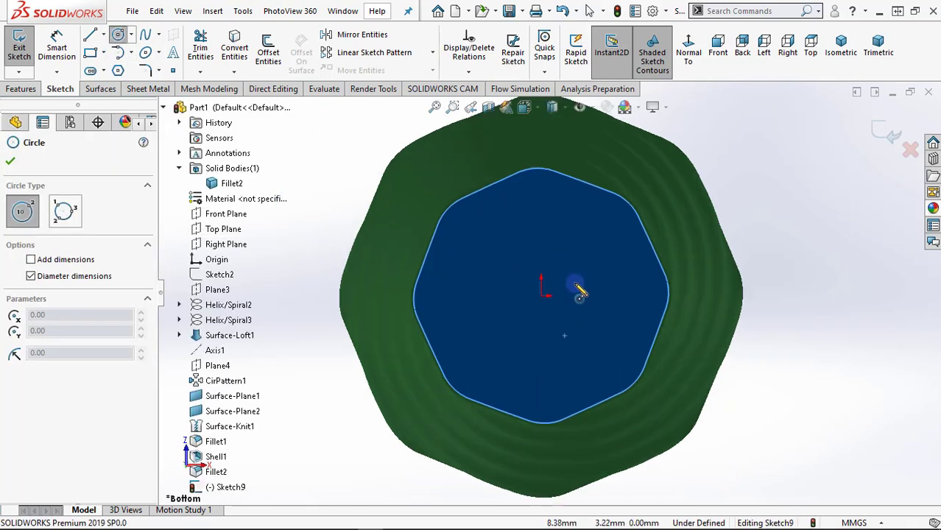
pyautogui.scroll(-2, 541, 302)
pyautogui.click(533, 299)
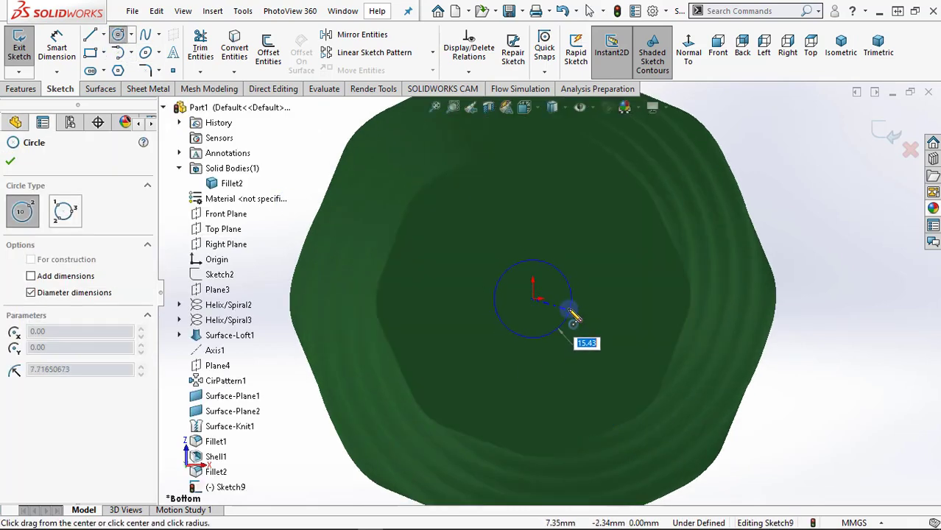
pyautogui.click(571, 315)
pyautogui.scroll(1, 566, 313)
pyautogui.scroll(1, 566, 312)
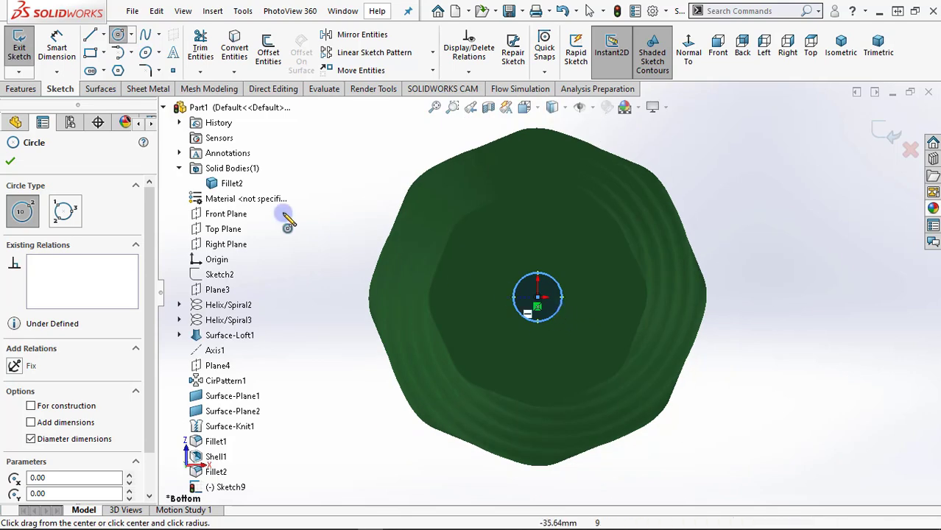
# Step: Dimension the circle's diameter to 10 mm
pyautogui.click(72, 56)
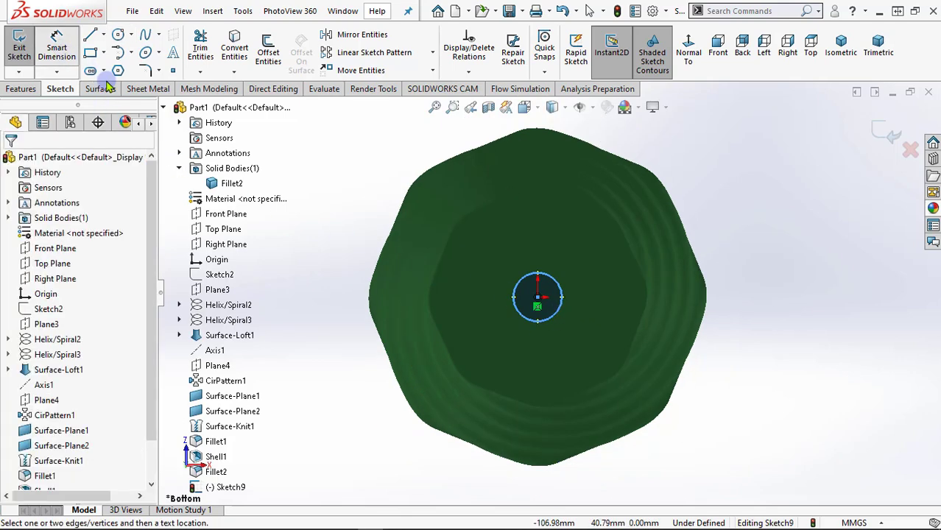
pyautogui.click(514, 313)
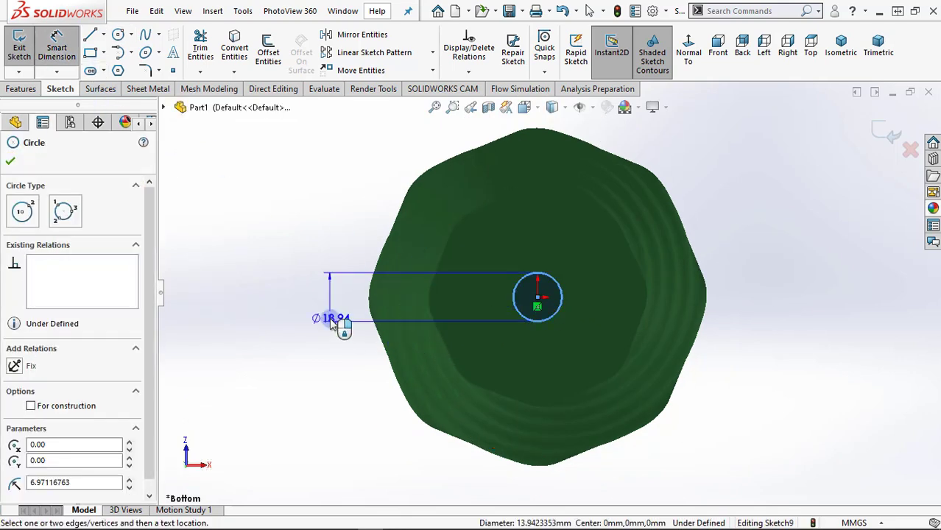
pyautogui.click(323, 295)
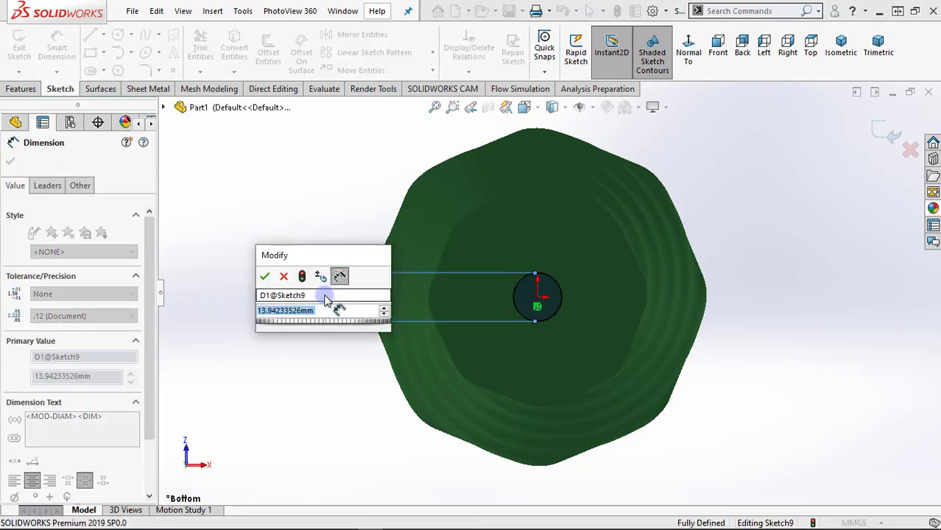
pyautogui.write('10')
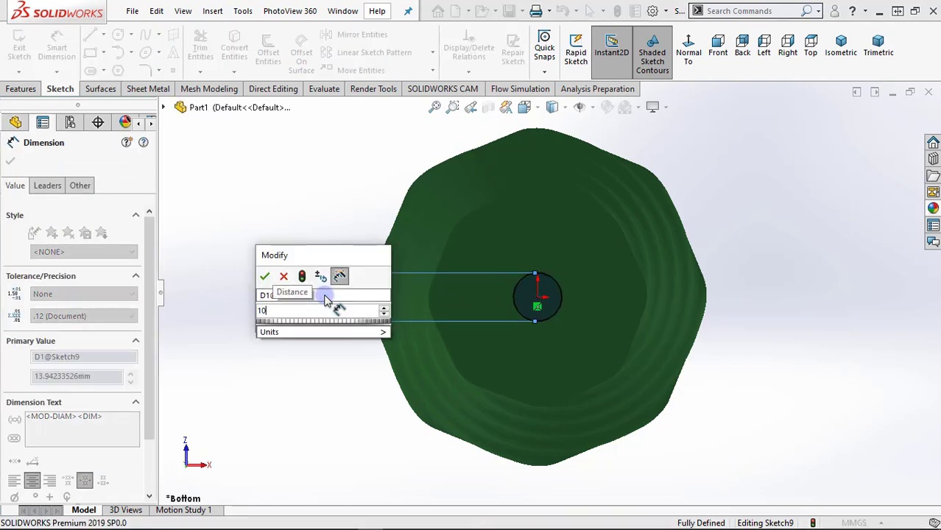
pyautogui.press('Return')
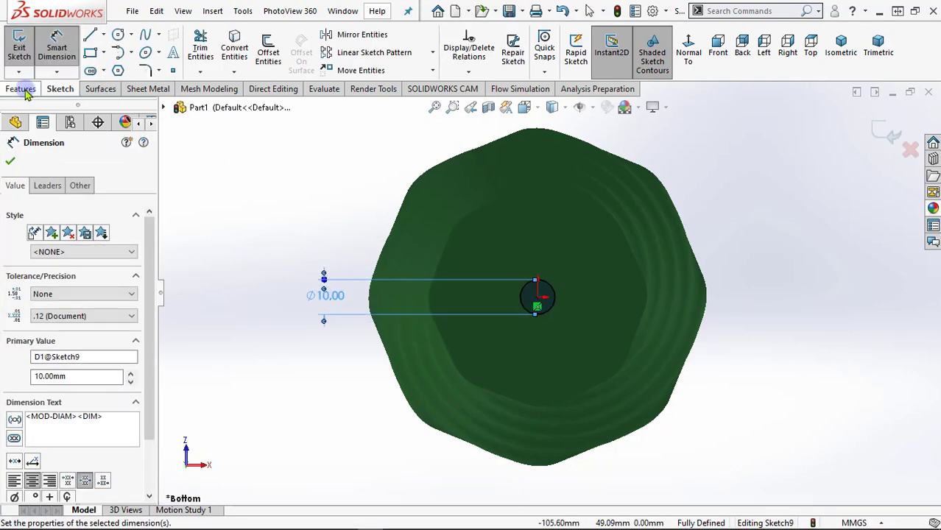
pyautogui.click(22, 89)
# Step: Extrude-cut the 10 mm base circle Blind 10.00 mm deep to form the drain hole
pyautogui.click(203, 46)
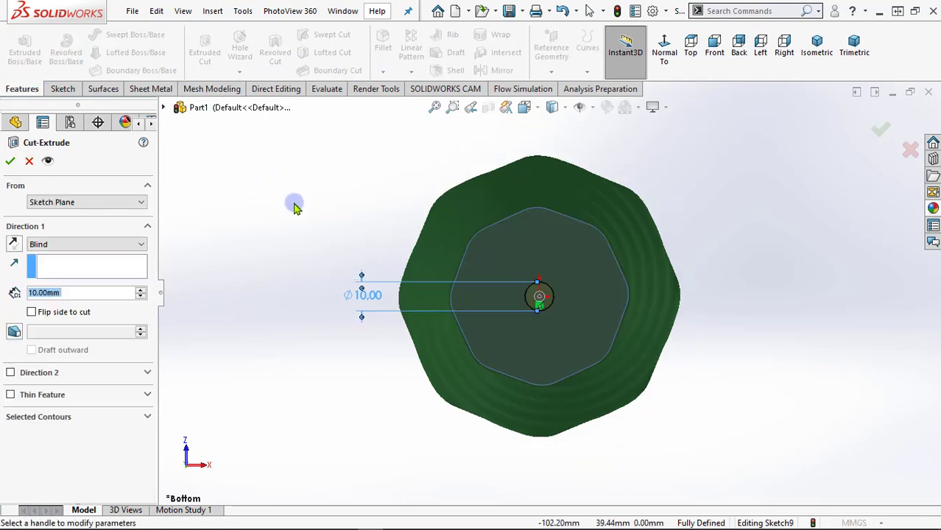
pyautogui.moveTo(565, 259); pyautogui.dragTo(489, 473, button='middle')
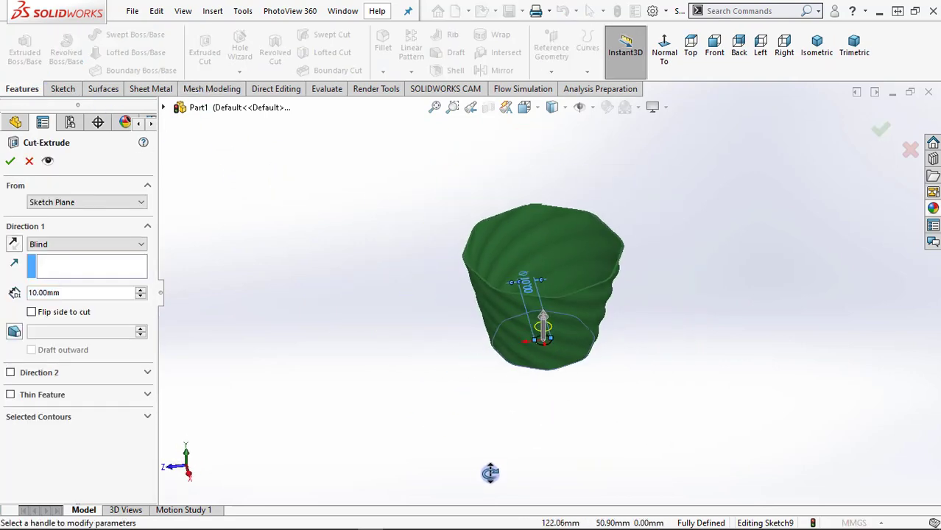
pyautogui.click(15, 162)
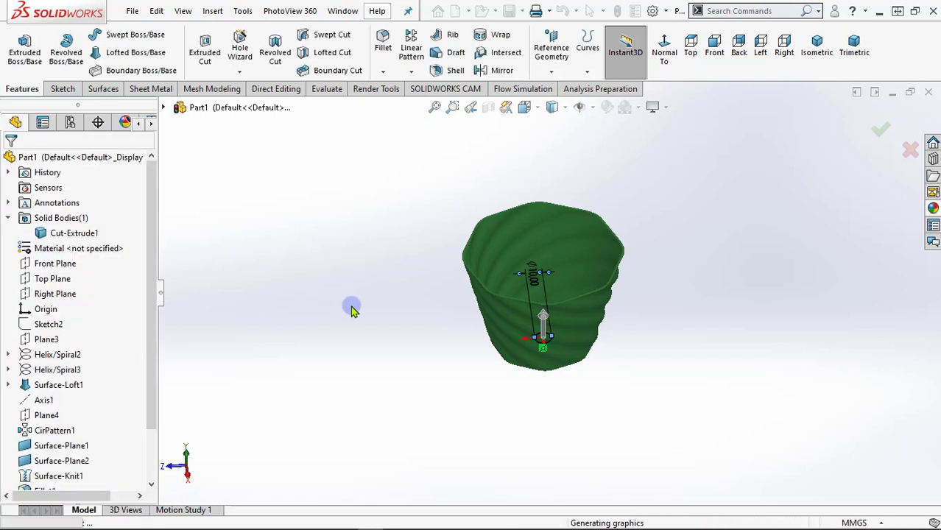
pyautogui.moveTo(518, 314)
pyautogui.mouseDown(button='middle')
pyautogui.moveTo(581, 305)
pyautogui.moveTo(613, 288)
pyautogui.moveTo(626, 301)
pyautogui.moveTo(618, 391)
pyautogui.moveTo(602, 265)
pyautogui.mouseUp(button='middle')
# Step: Apply the blue Plastic > High Gloss appearance to the entire vase body, replacing the green
pyautogui.scroll(3, 486, 302)
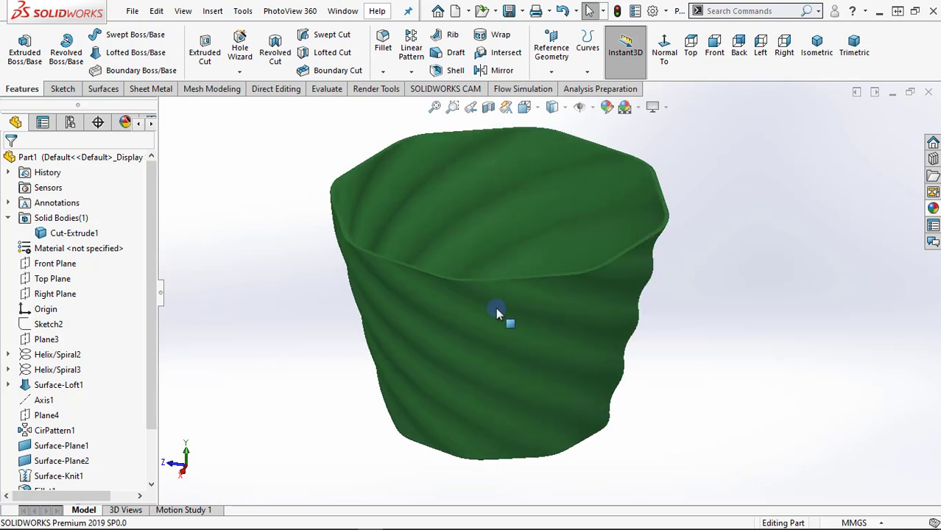
pyautogui.scroll(-2, 711, 360)
pyautogui.scroll(-2, 709, 360)
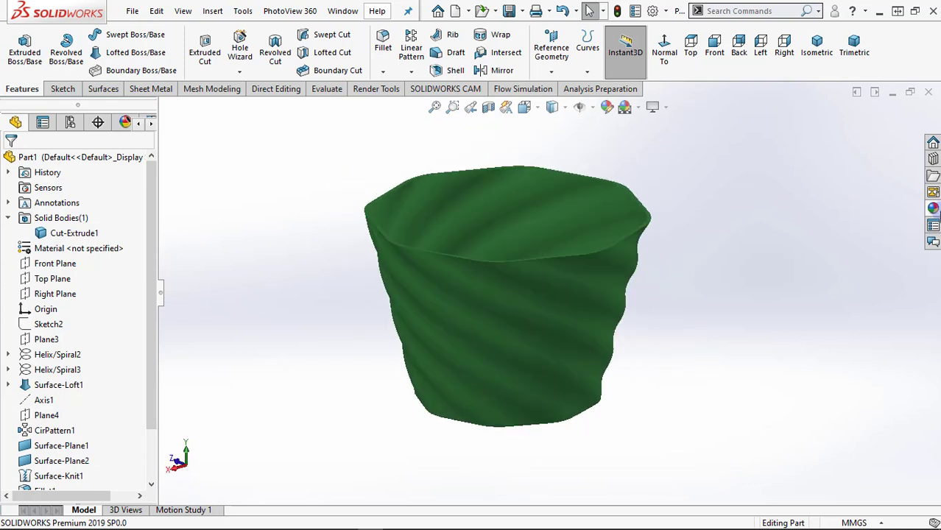
pyautogui.click(932, 208)
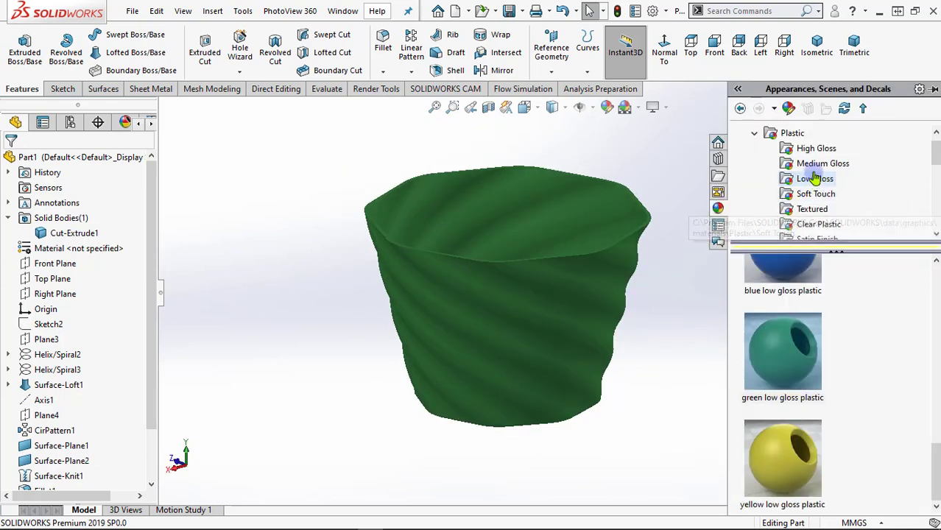
pyautogui.click(813, 150)
pyautogui.scroll(-4, 806, 329)
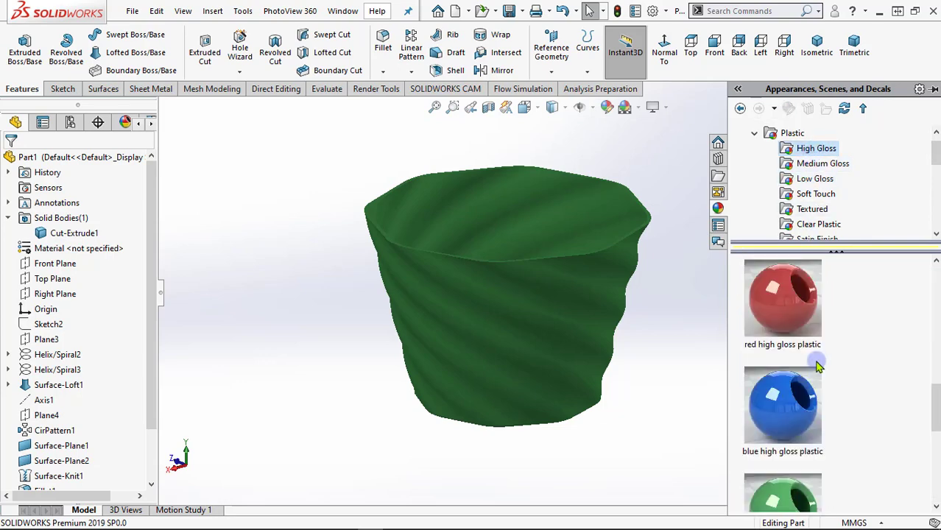
pyautogui.moveTo(804, 414); pyautogui.dragTo(550, 312)
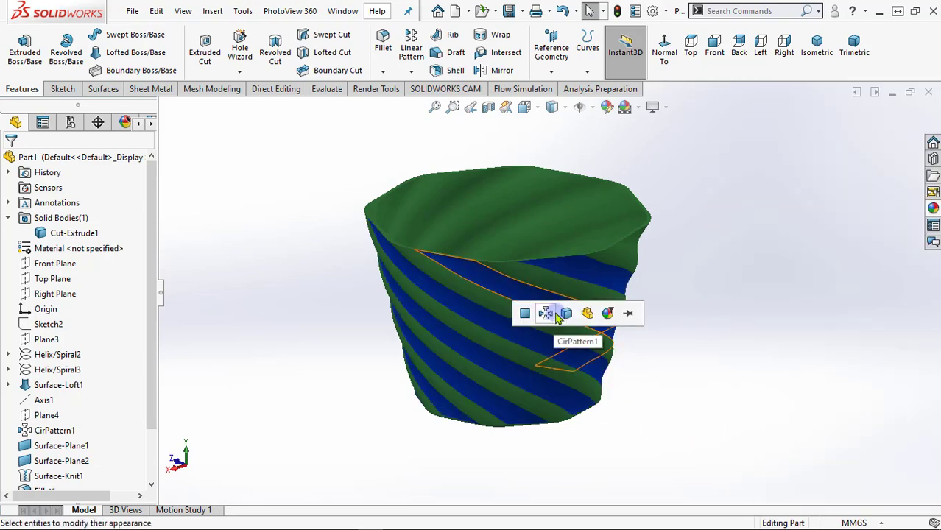
pyautogui.click(567, 315)
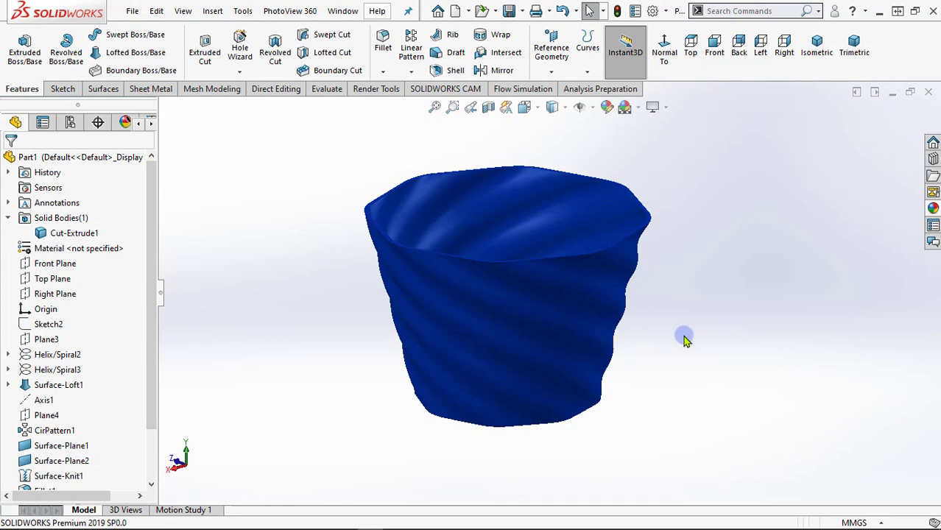
pyautogui.moveTo(683, 335)
pyautogui.mouseDown(button='middle')
pyautogui.moveTo(615, 247)
pyautogui.moveTo(546, 221)
pyautogui.moveTo(513, 253)
pyautogui.moveTo(518, 371)
pyautogui.moveTo(500, 399)
pyautogui.moveTo(395, 421)
pyautogui.moveTo(361, 343)
pyautogui.moveTo(374, 152)
pyautogui.moveTo(392, 349)
pyautogui.moveTo(378, 383)
pyautogui.mouseUp(button='middle')
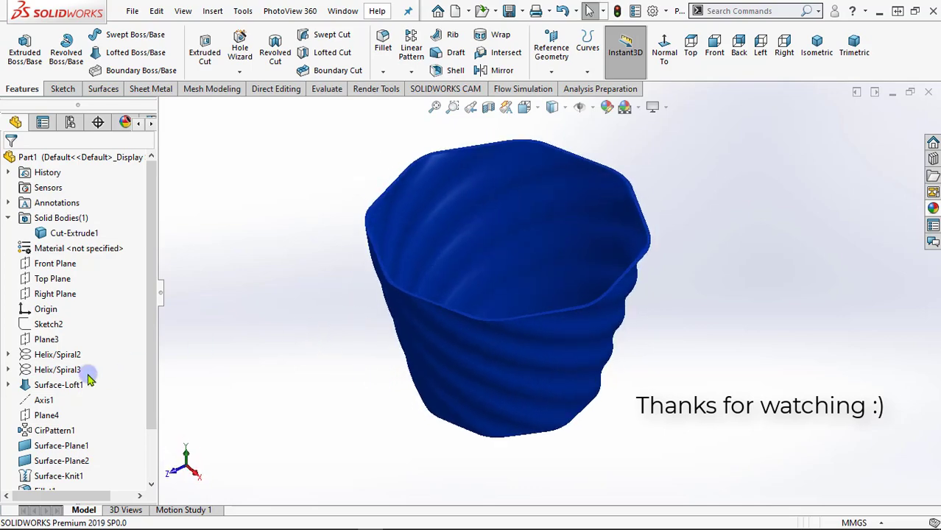